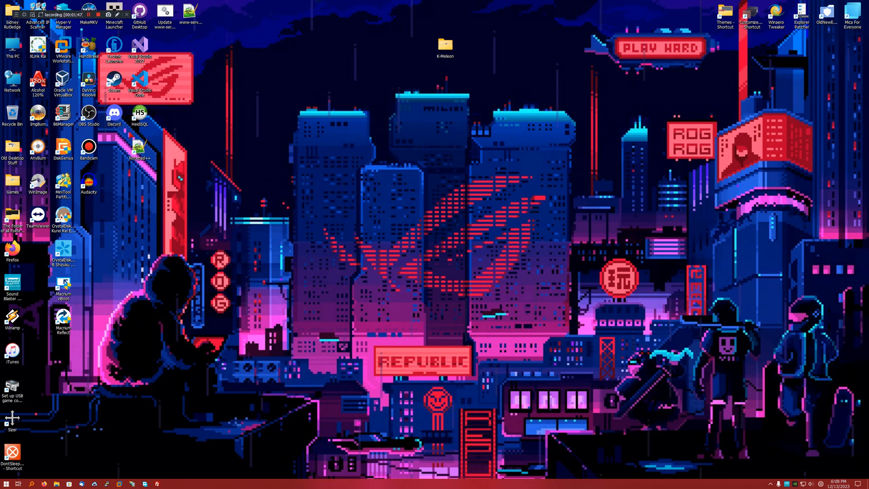
- Launch 86Box Manager from its desktop shortcut
double_click(63, 114)
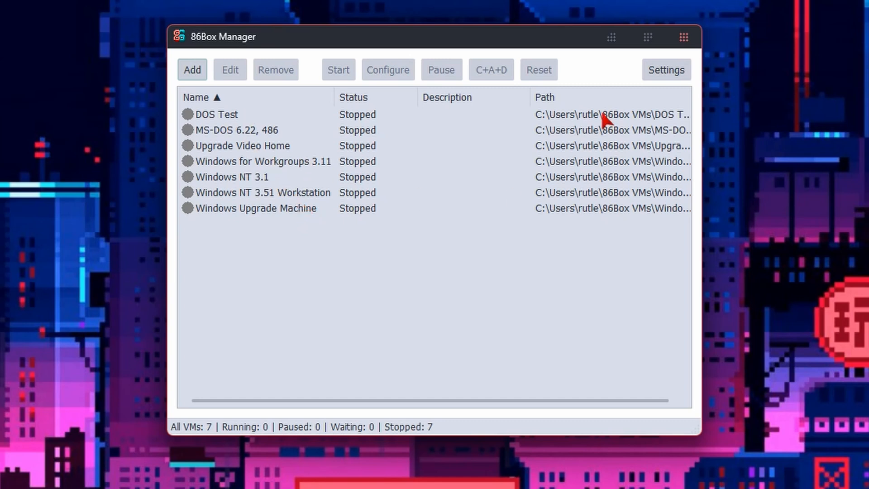
- Add a virtual machine named 'Windows 95 Tutorial' with 'Configure this virtual machine now' ticked
left_click(192, 71)
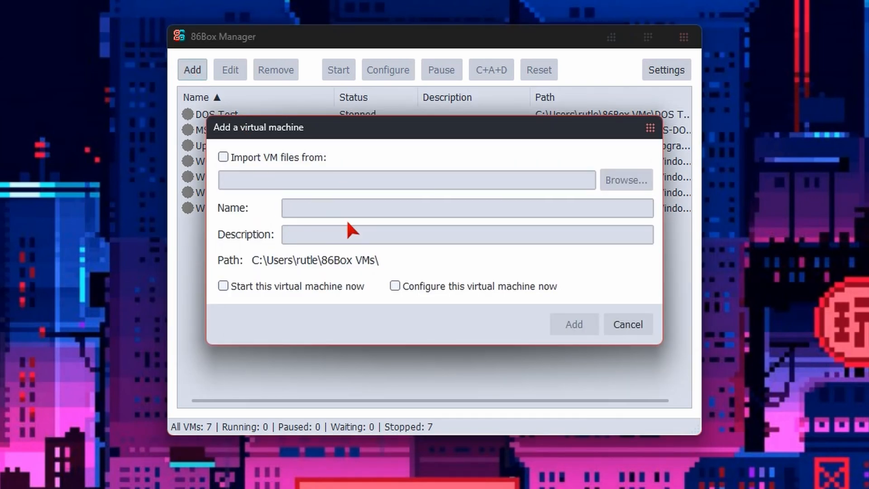
type("Windows 95 Tutorial")
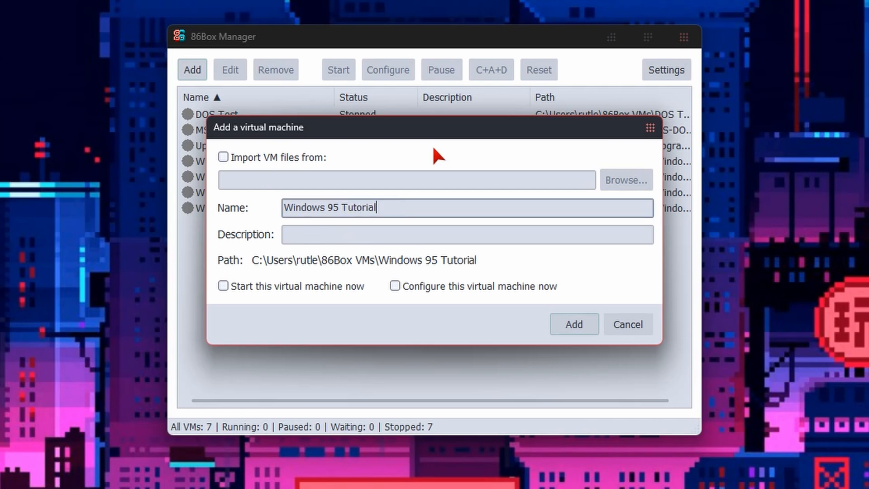
left_click_drag(429, 134, 405, 127)
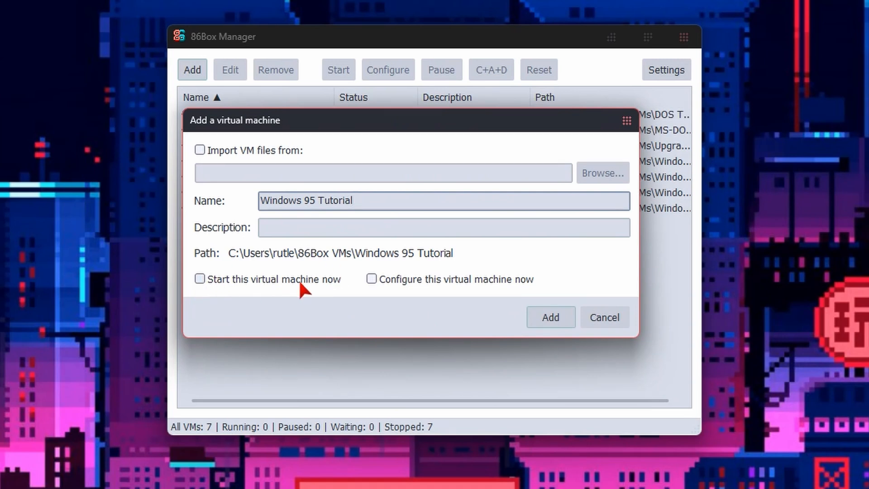
left_click(371, 279)
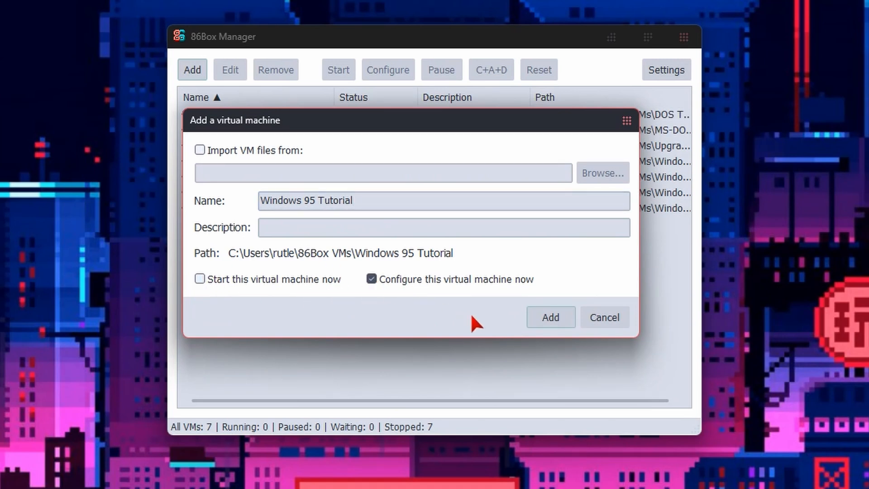
left_click(561, 320)
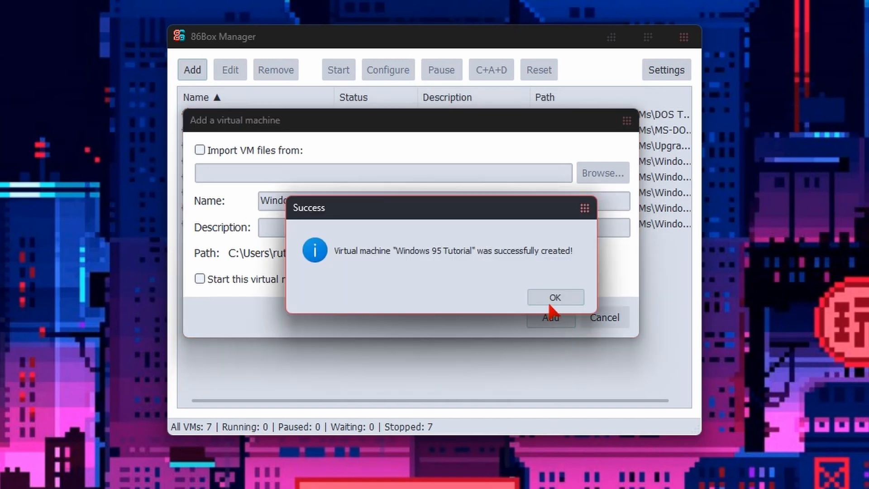
left_click(553, 299)
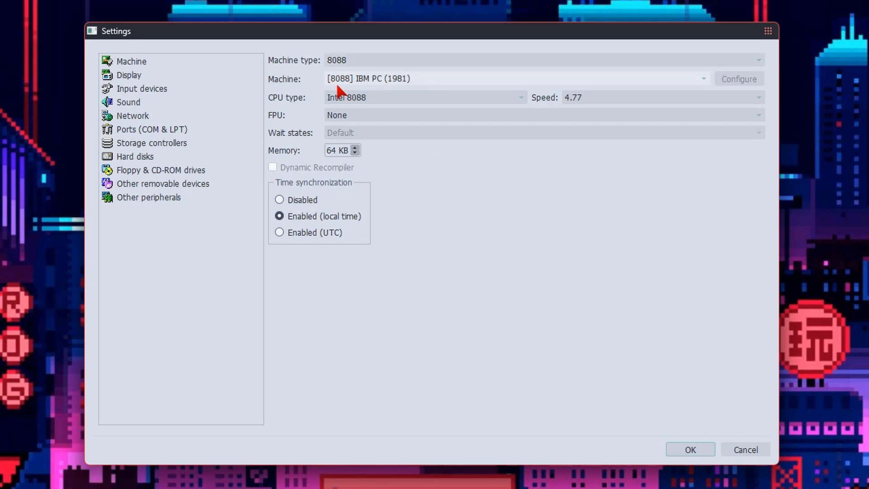
- Set the machine type to i486 (Socket 3) with the ASUS PVI-486SP3C motherboard
left_click(361, 67)
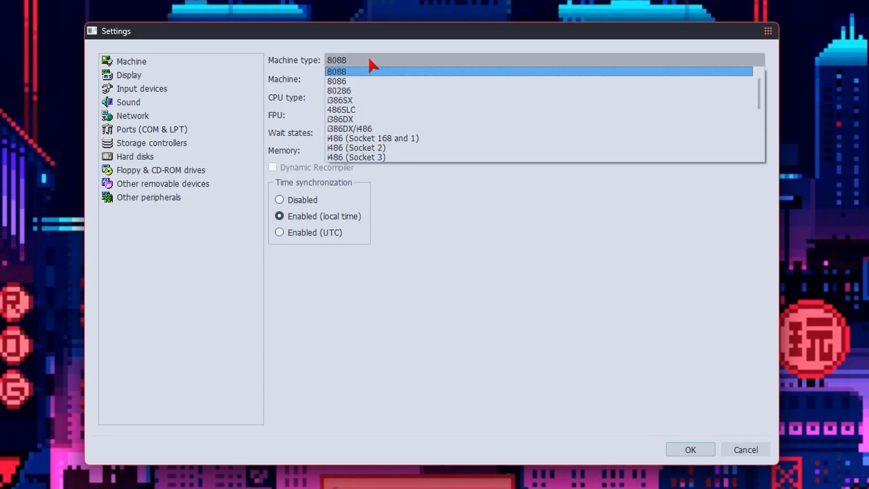
scroll(385, 105, "down", 2)
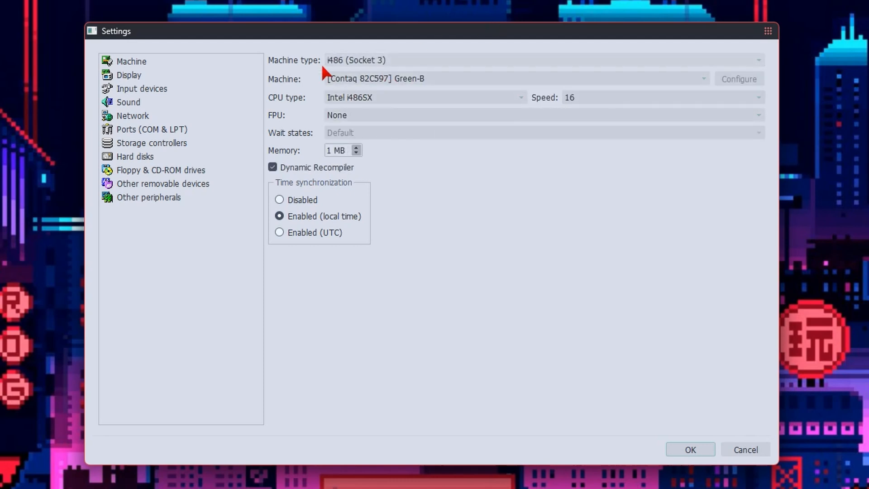
left_click(401, 78)
scroll(457, 112, "down", 1)
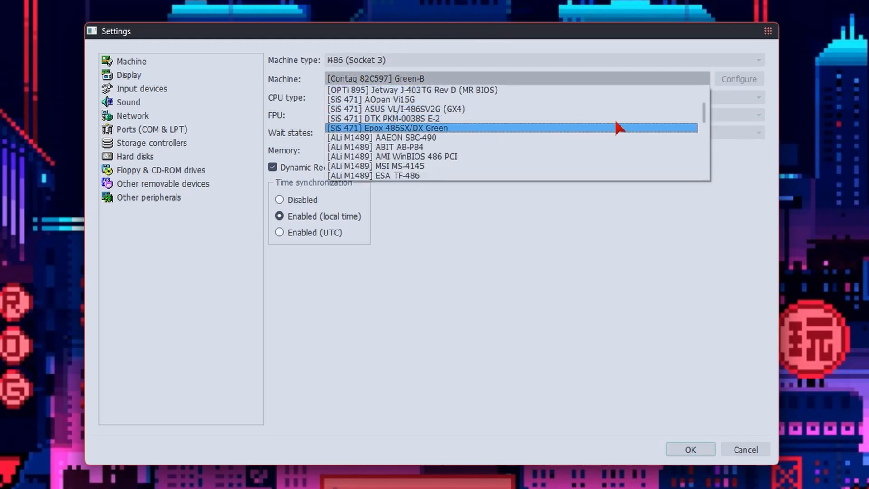
left_click_drag(701, 107, 700, 143)
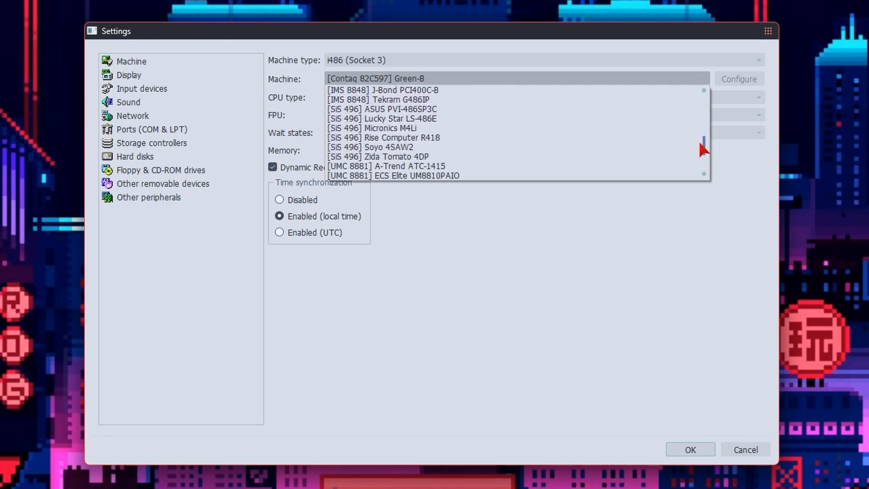
left_click(387, 111)
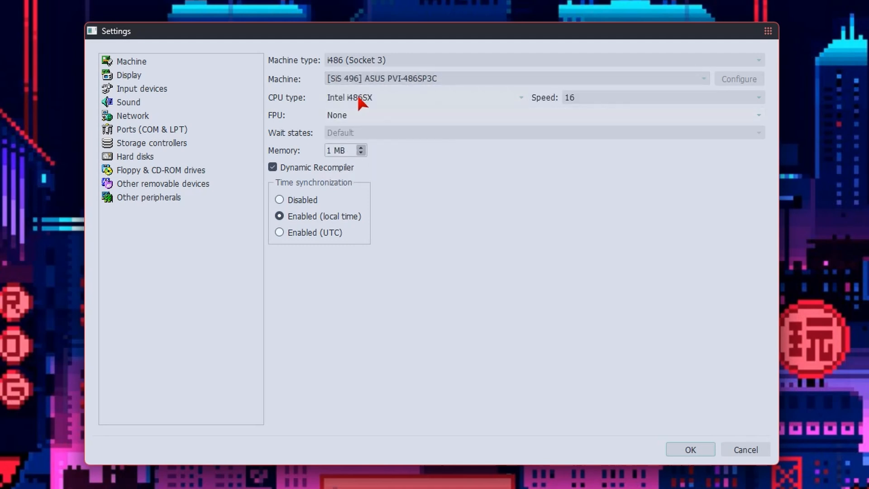
- Choose an AMD Am486DX4 (Enhanced) CPU at 120, 16 MB memory, and the Dynamic Recompiler
left_click(435, 100)
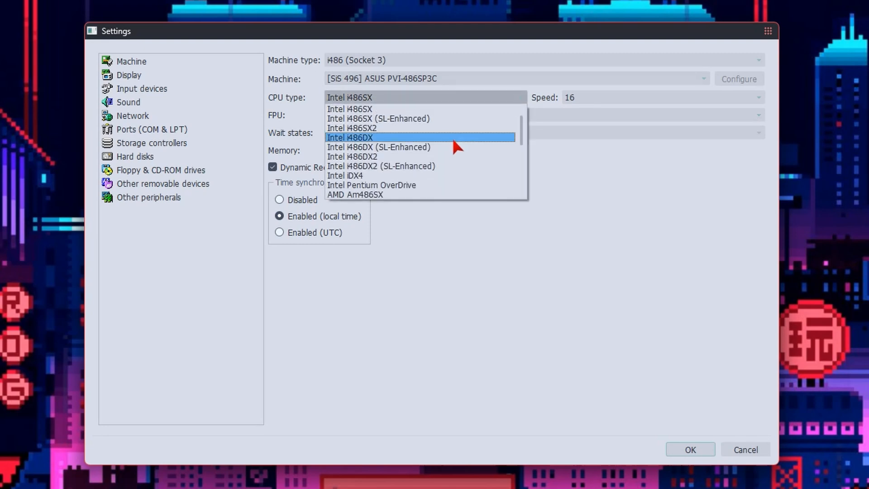
scroll(421, 158, "down", 1)
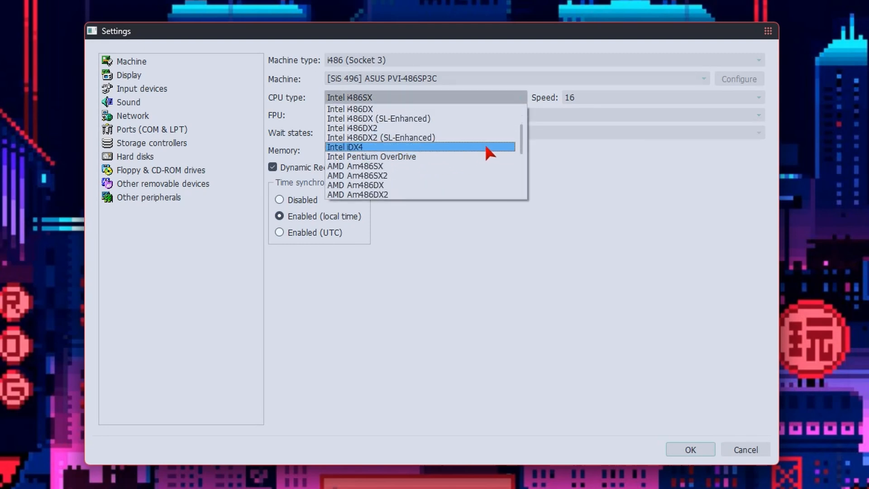
scroll(491, 145, "down", 1)
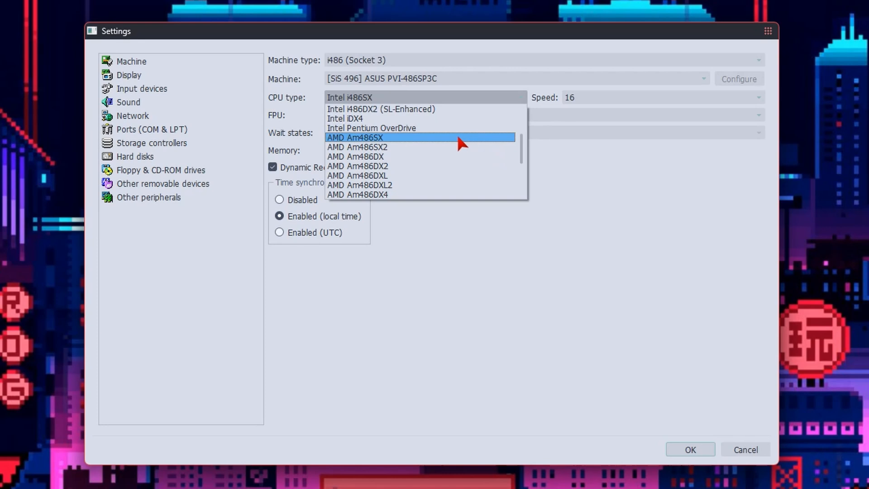
scroll(442, 141, "down", 1)
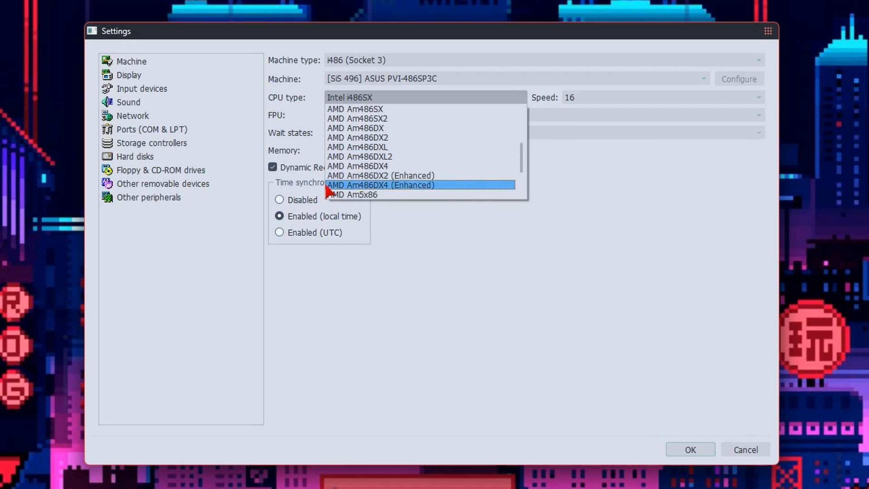
left_click(414, 186)
left_click(606, 91)
left_click(588, 128)
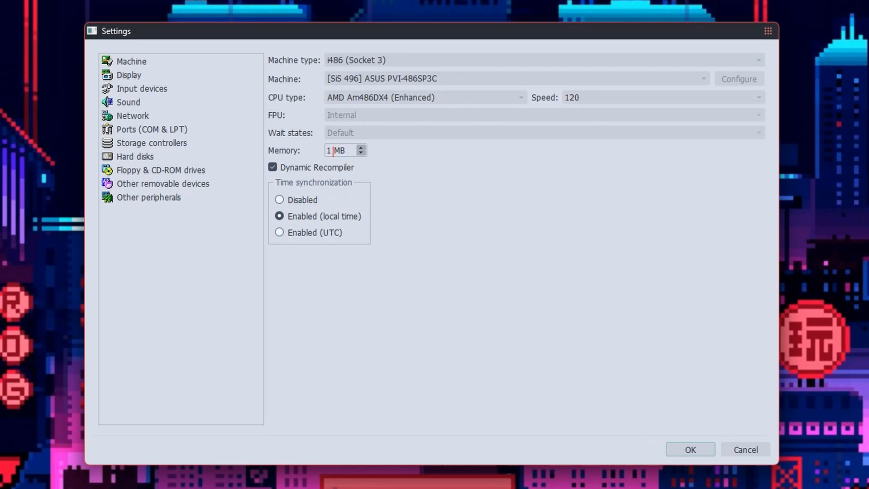
type("6")
left_click(272, 167)
- Select the [VLB] Tseng Labs ET4000/w32p Rev. D (Diamond Stealth32) video card, keeping 2 MB video memory
left_click(130, 76)
left_click(491, 58)
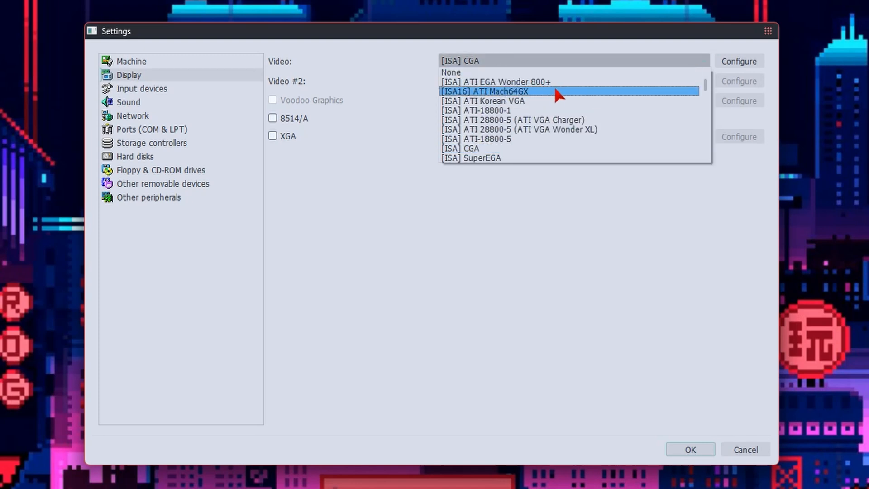
scroll(661, 111, "down", 1)
left_click_drag(705, 85, 709, 123)
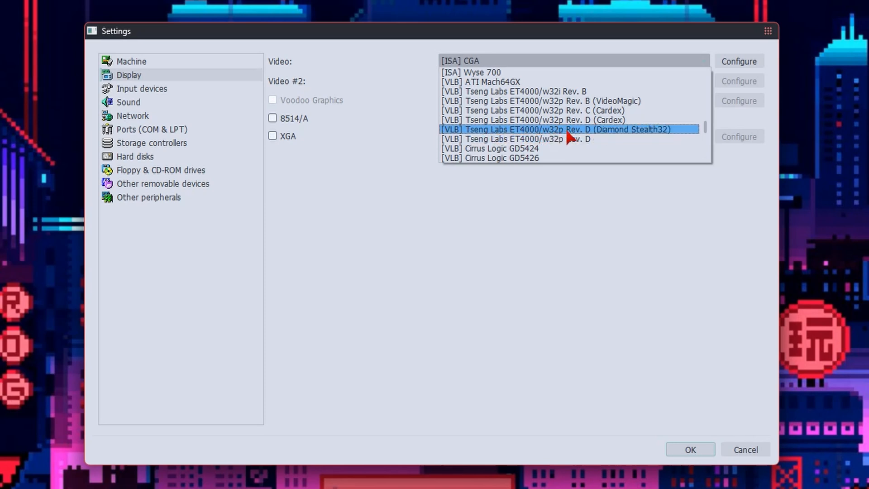
left_click(613, 130)
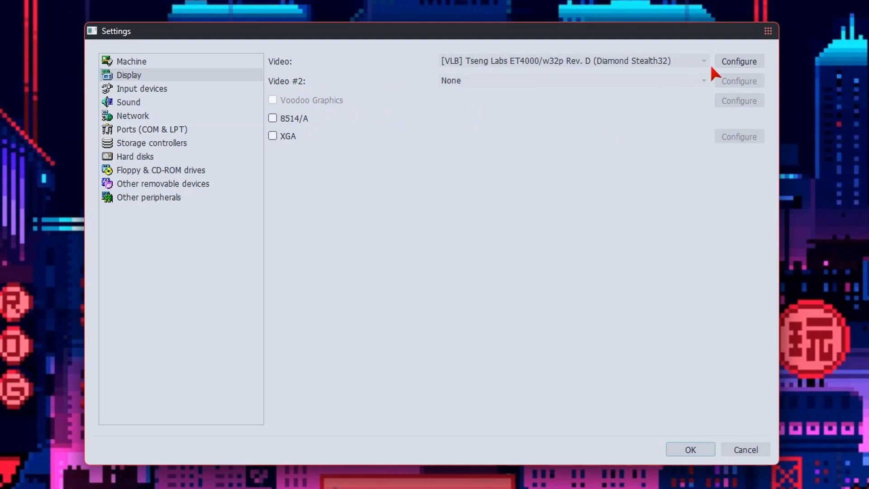
left_click(739, 61)
left_click(436, 241)
left_click(435, 239)
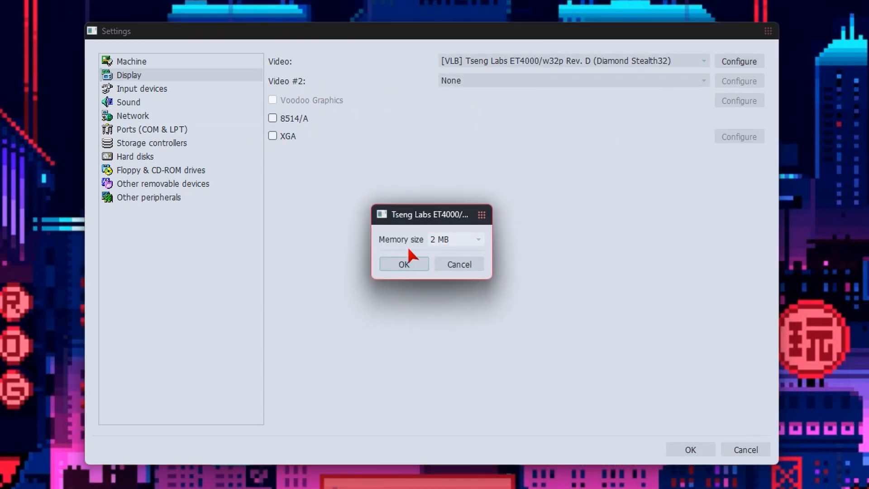
left_click(403, 264)
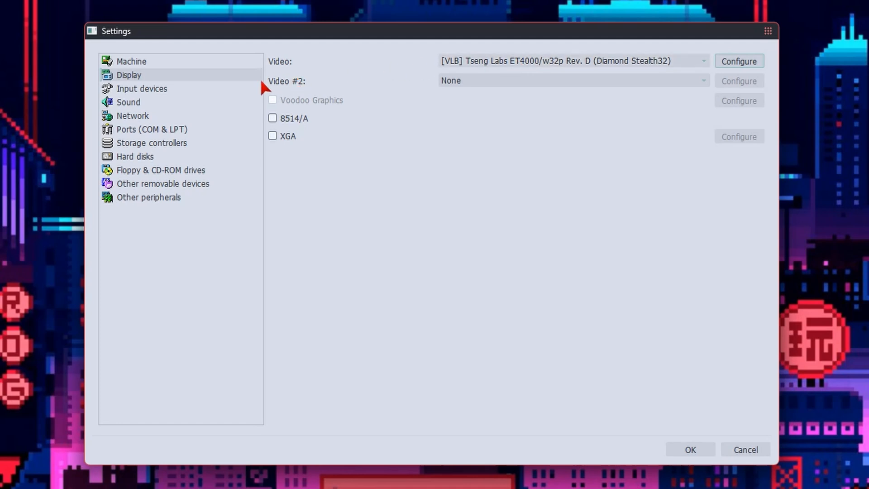
- Set the mouse to Standard PS/2 Mouse with Wheel as its button type
left_click(173, 92)
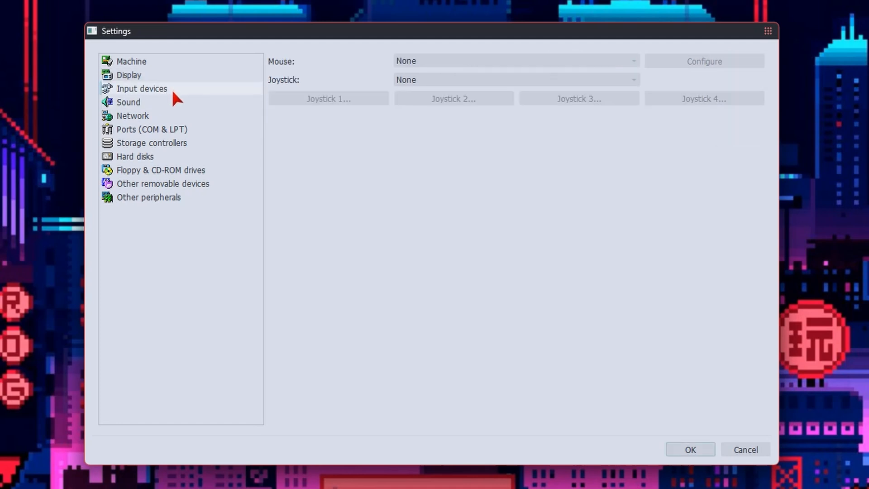
left_click(421, 60)
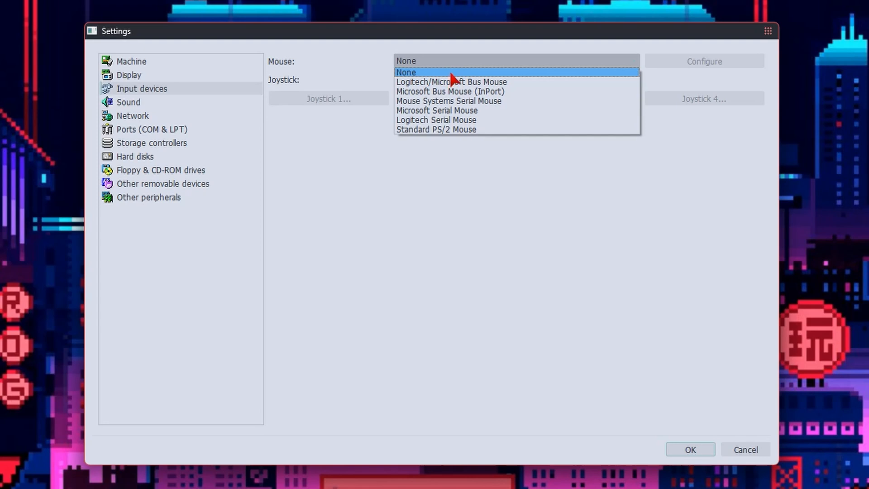
left_click(456, 129)
left_click(676, 64)
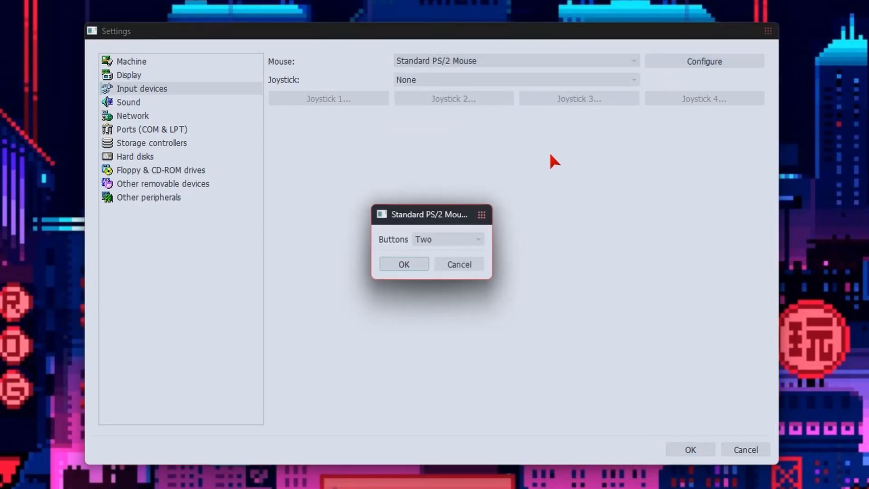
left_click(445, 236)
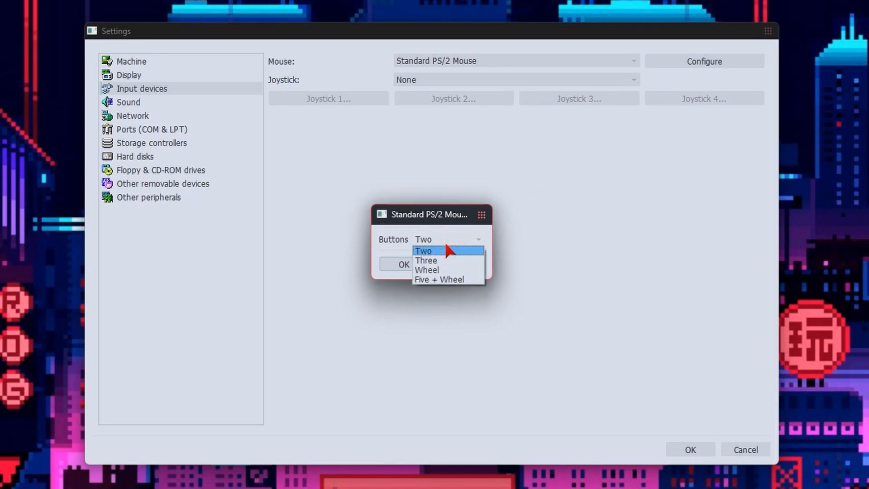
left_click(438, 269)
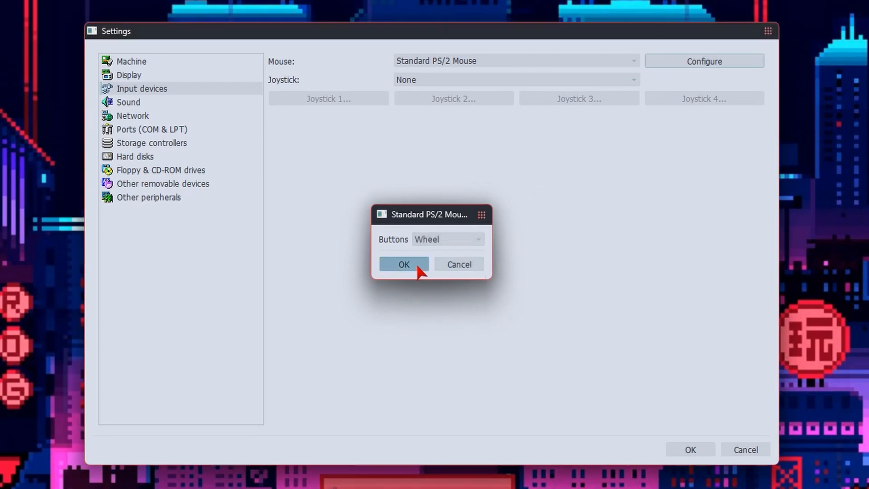
left_click(410, 265)
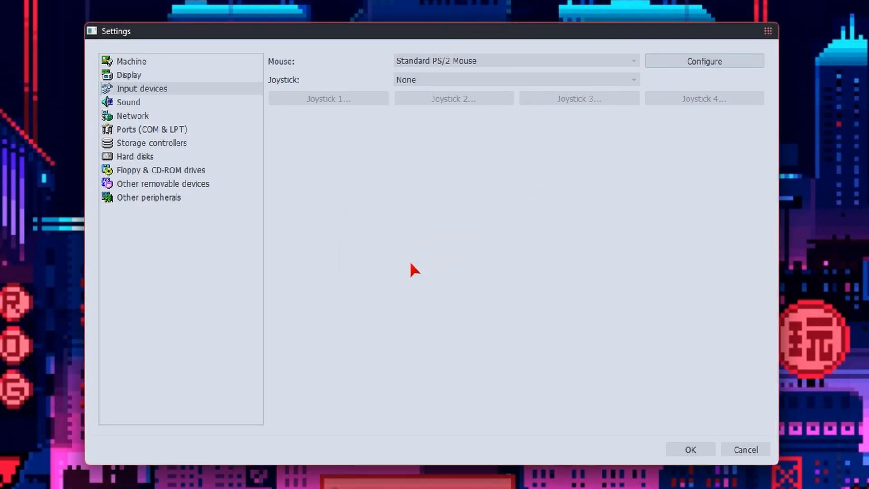
- Choose the [ISA16] Sound Blaster 16 and accept its default 0x220, IRQ 5, DMA 1/5 settings
left_click(146, 101)
left_click(457, 63)
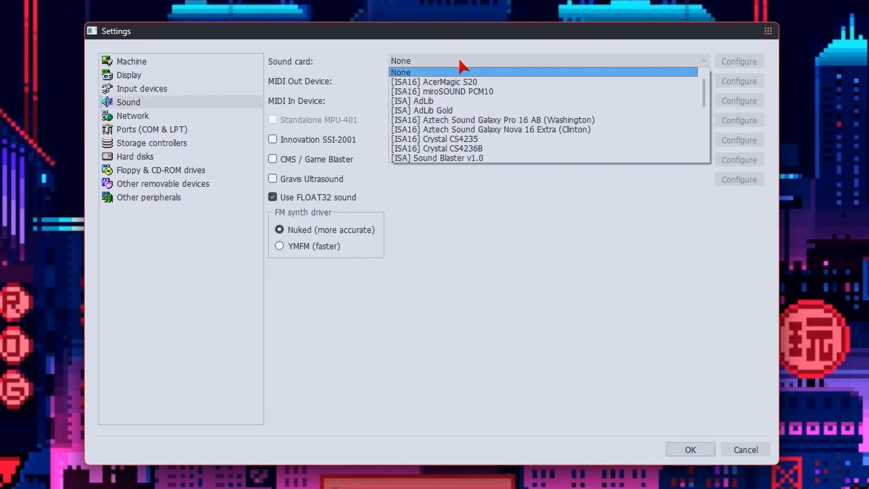
scroll(512, 112, "down", 3)
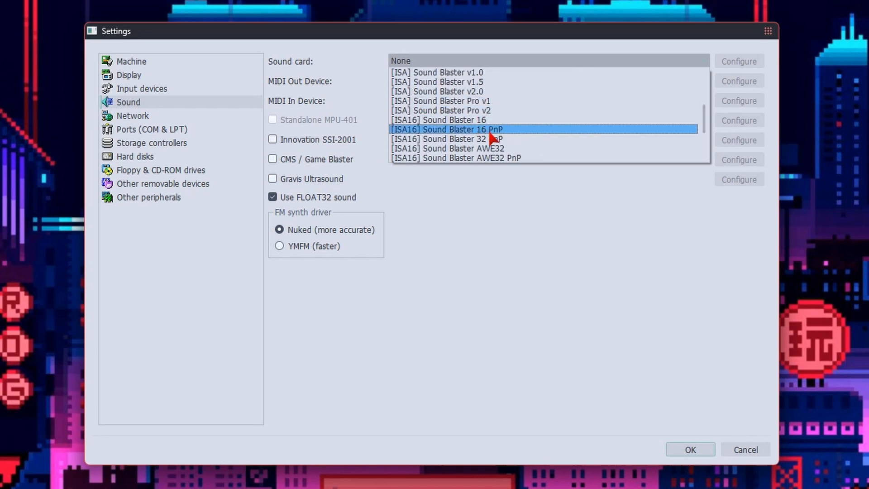
left_click(409, 121)
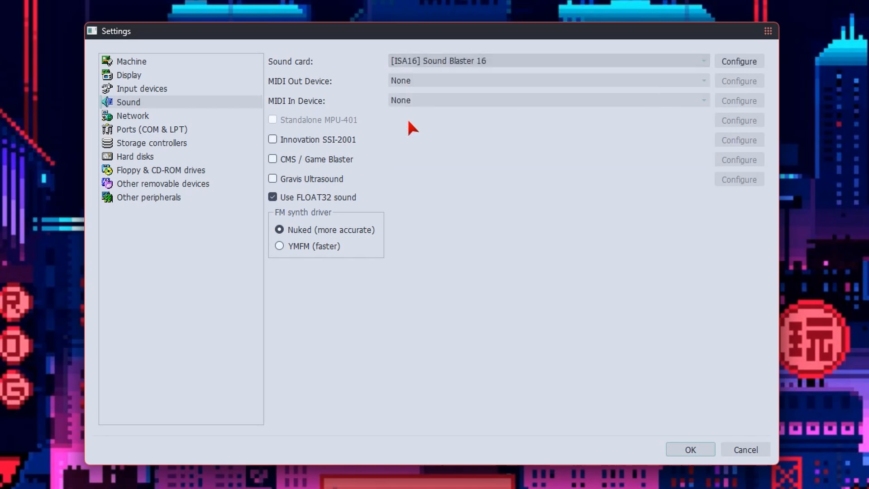
left_click(449, 59)
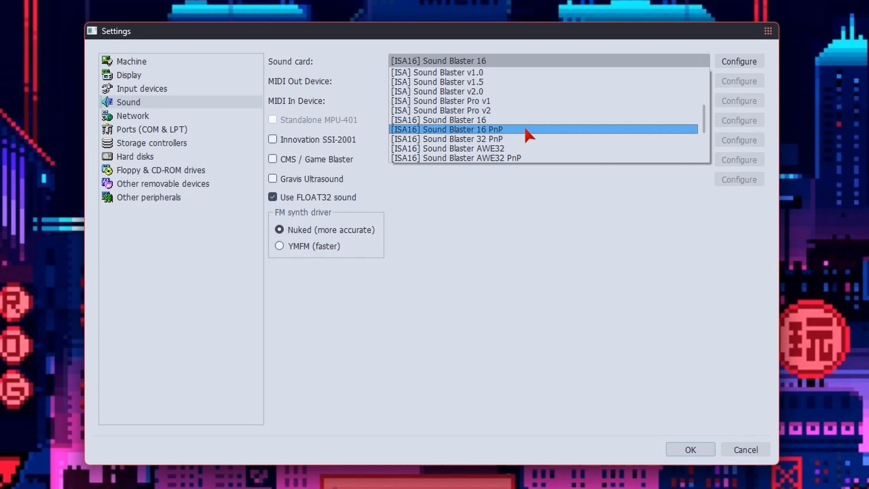
left_click(344, 67)
left_click(739, 64)
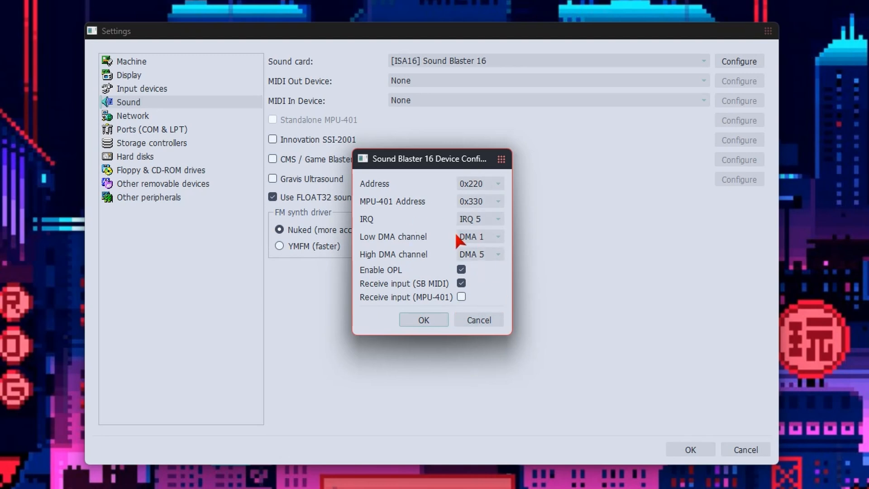
left_click(427, 320)
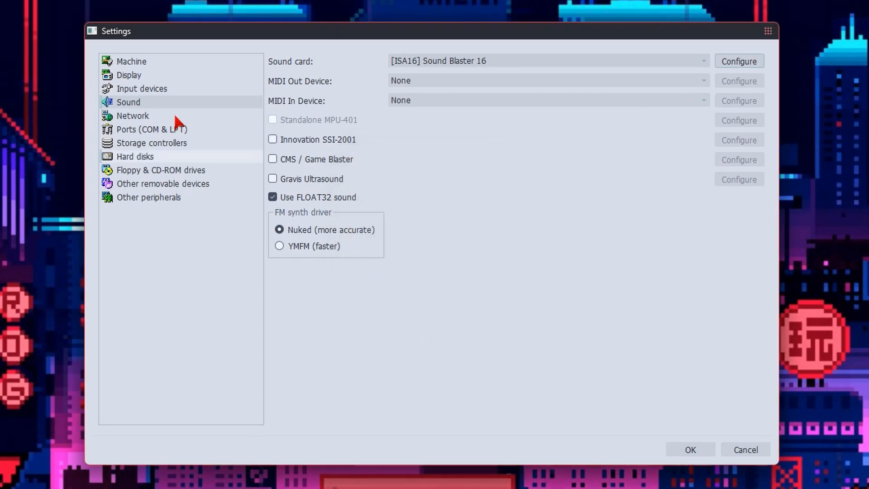
left_click(159, 117)
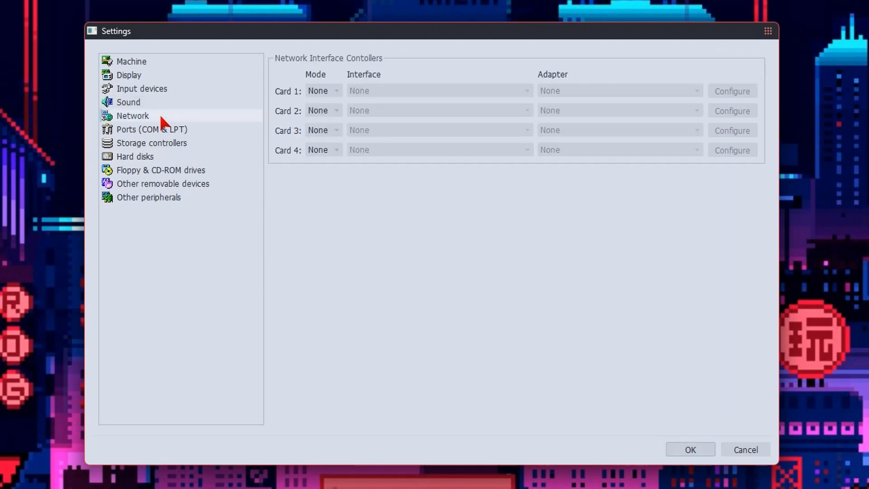
- Put network card 1 in PCap mode on the Realtek Gaming GbE Family Controller interface
left_click(324, 90)
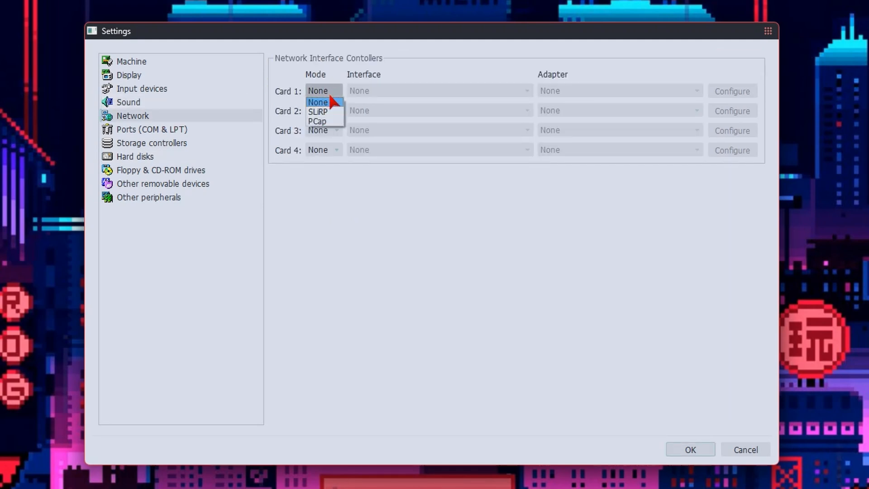
left_click(325, 121)
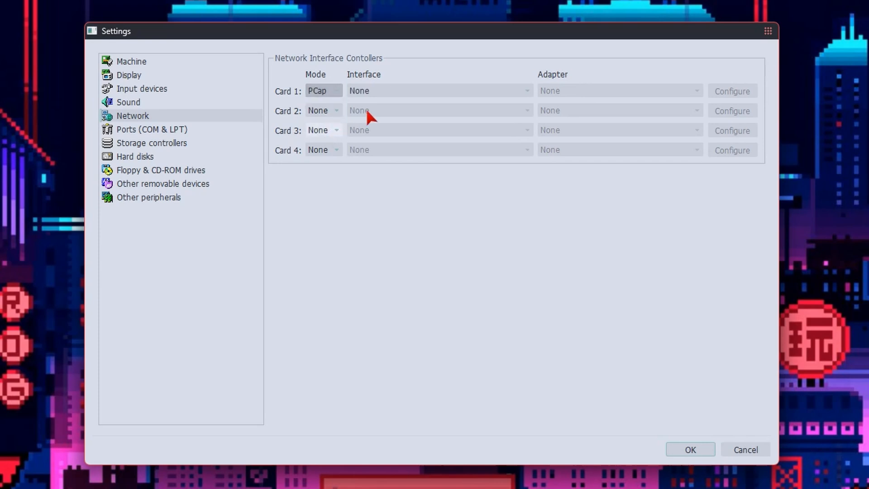
left_click(398, 90)
scroll(442, 132, "down", 2)
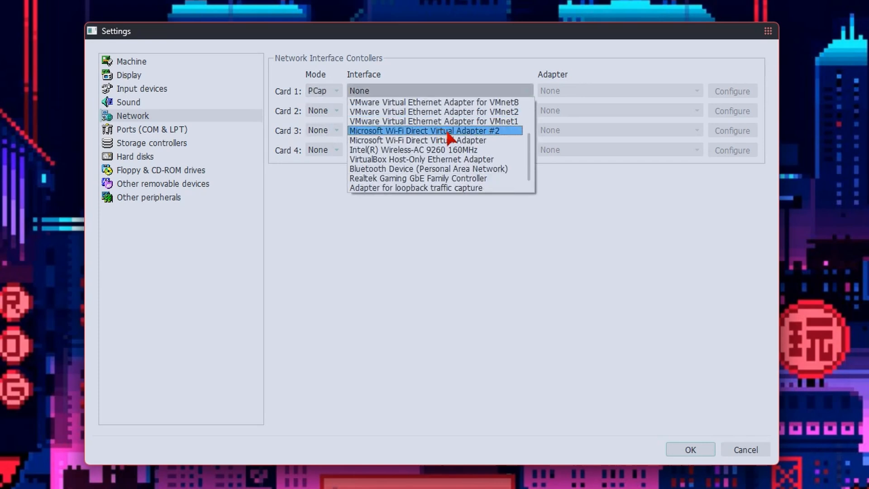
left_click(448, 179)
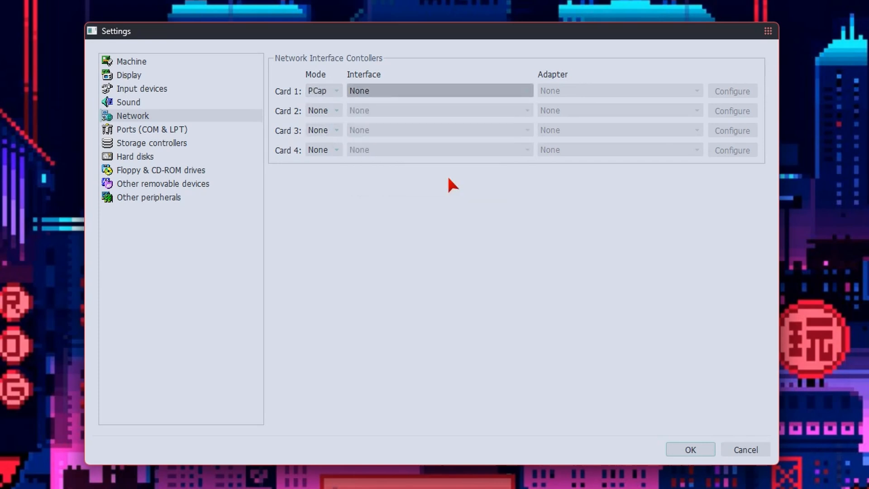
left_click(584, 91)
- Check that the host Ethernet Properties list Npcap Packet Driver (NPCAP), then close the properties and status windows
left_click(313, 92)
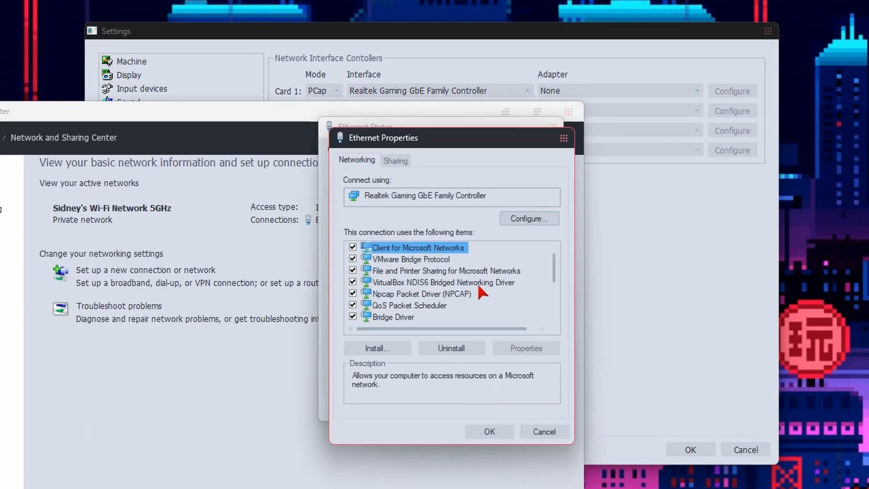
left_click(375, 298)
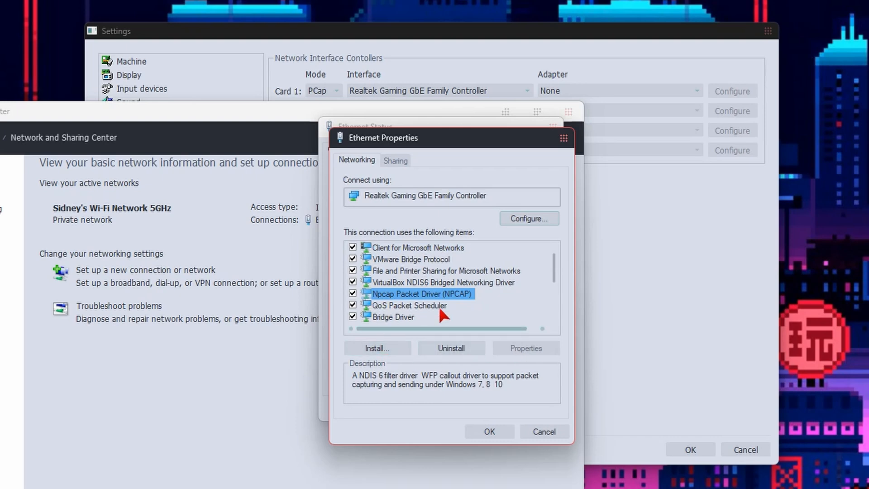
left_click(543, 430)
left_click(530, 406)
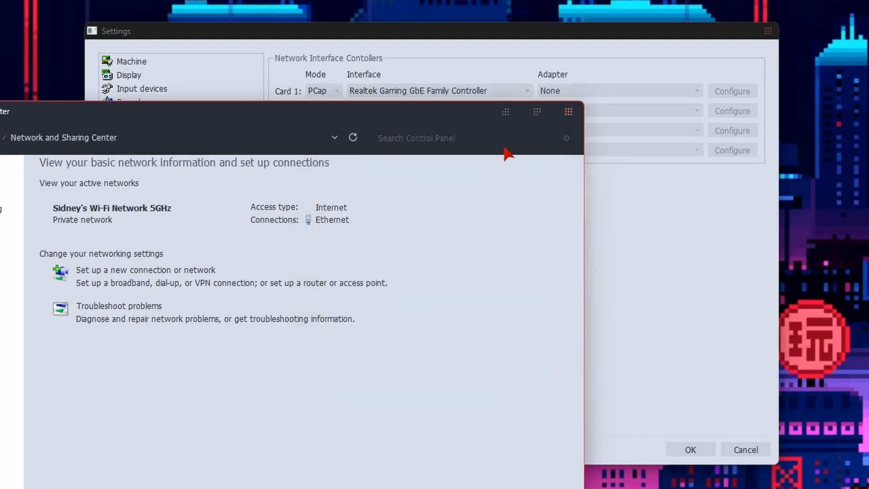
- Make card 1's adapter the [ISA16] Novell NE2000, showing its 0x300, IRQ 10 defaults
left_click(571, 114)
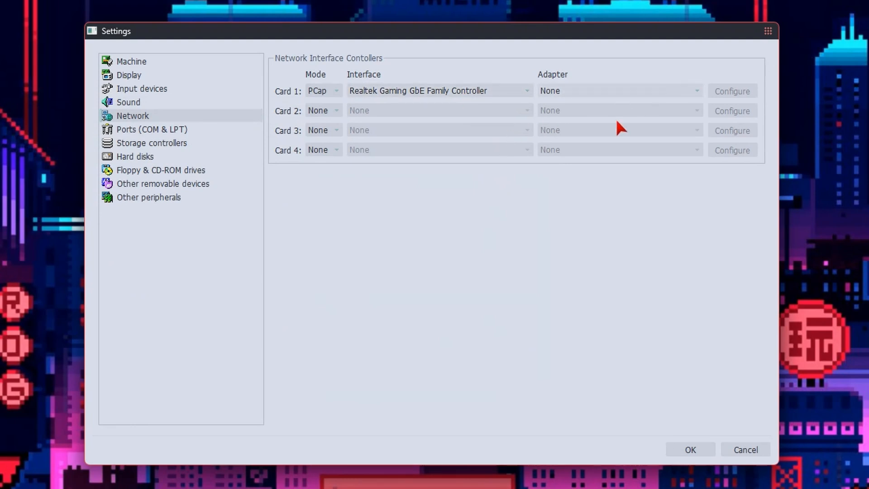
left_click(605, 92)
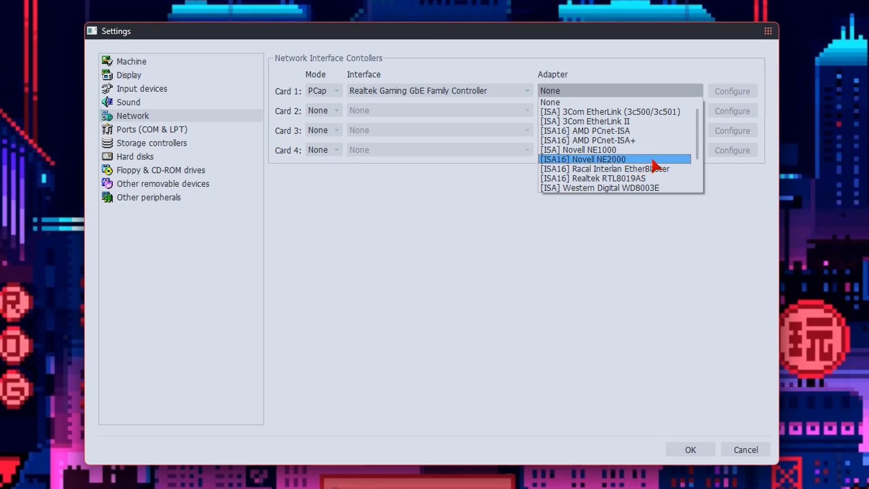
left_click(653, 159)
left_click(747, 92)
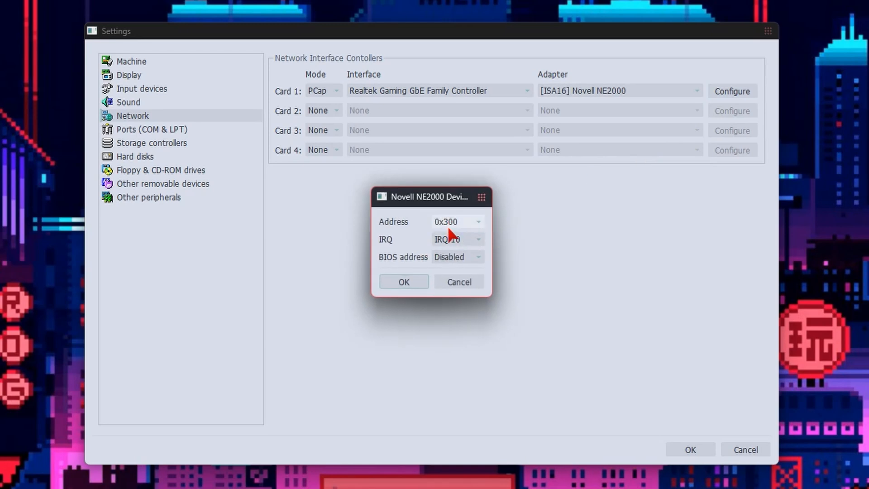
- Accept the NE2000 defaults and leave LPT1 set to None in the port settings
left_click(419, 277)
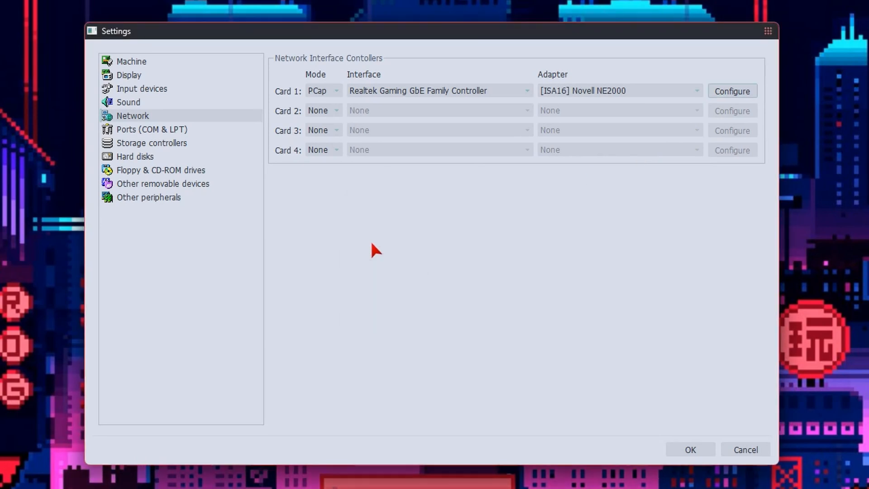
left_click(179, 129)
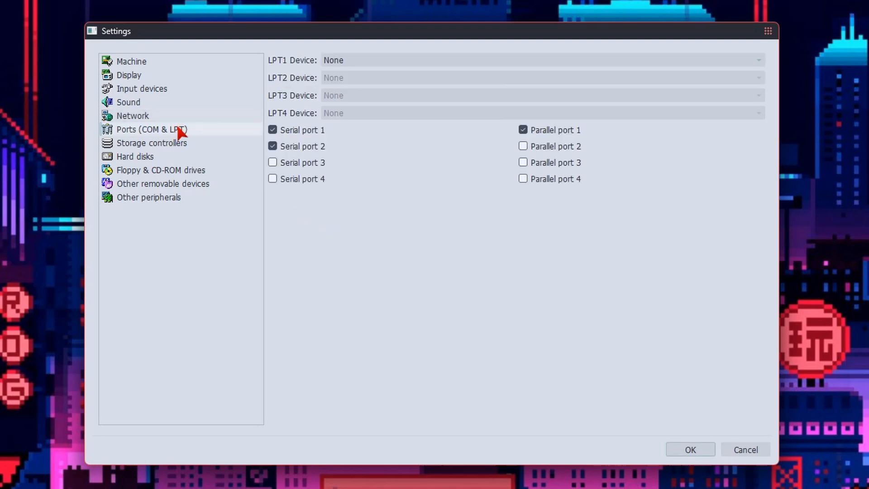
left_click(367, 60)
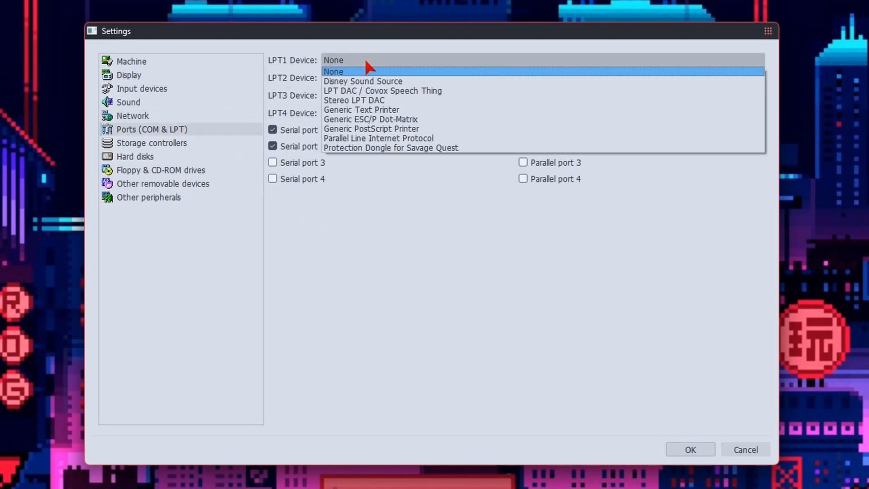
left_click(440, 288)
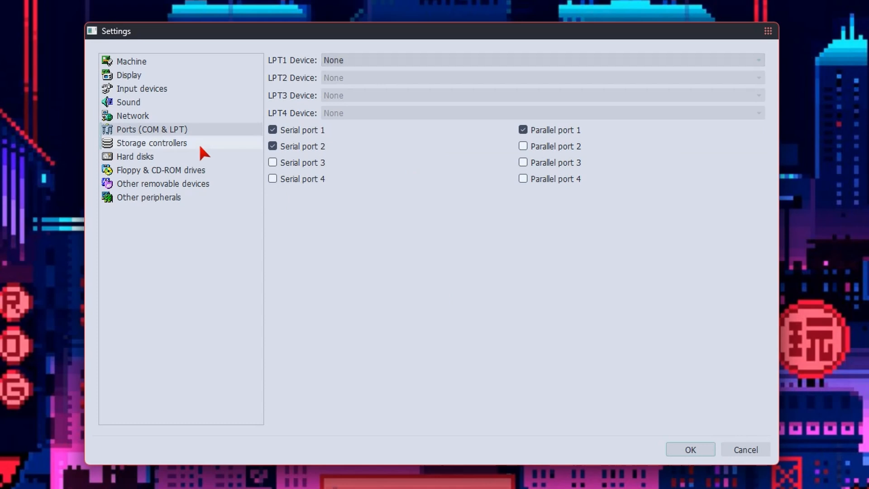
- Set the hard disk controller to Internal controller
left_click(197, 143)
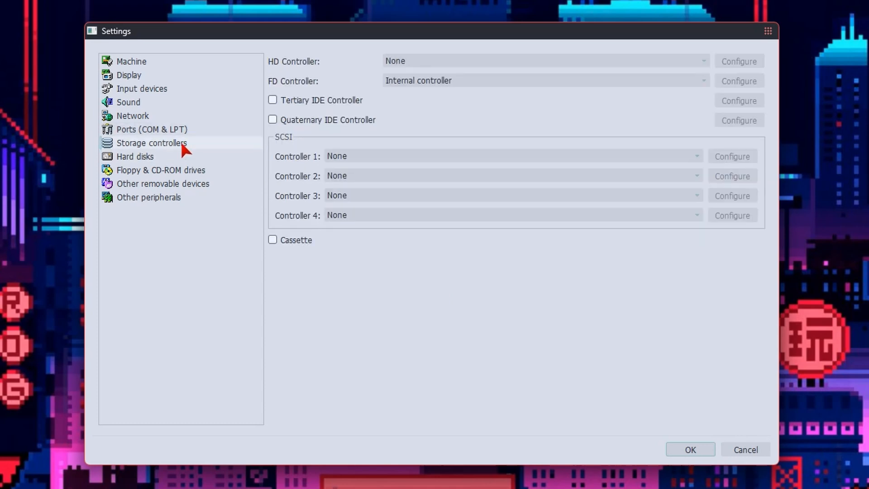
left_click(498, 61)
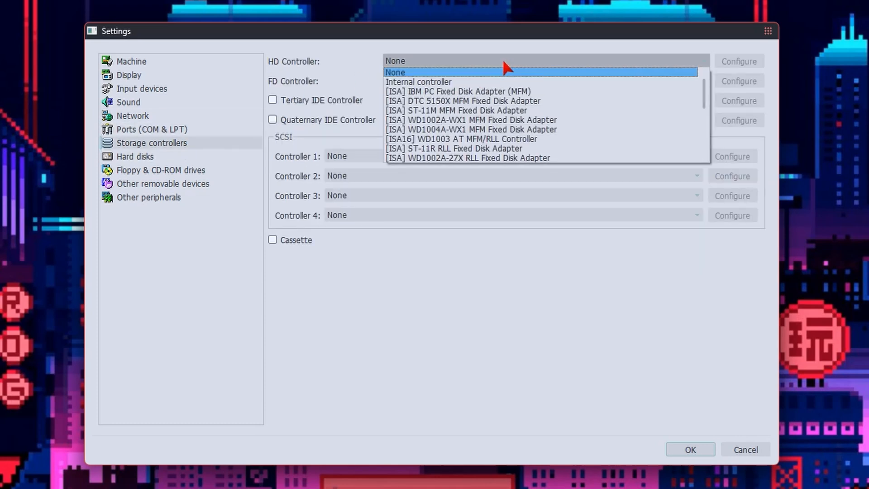
left_click(430, 82)
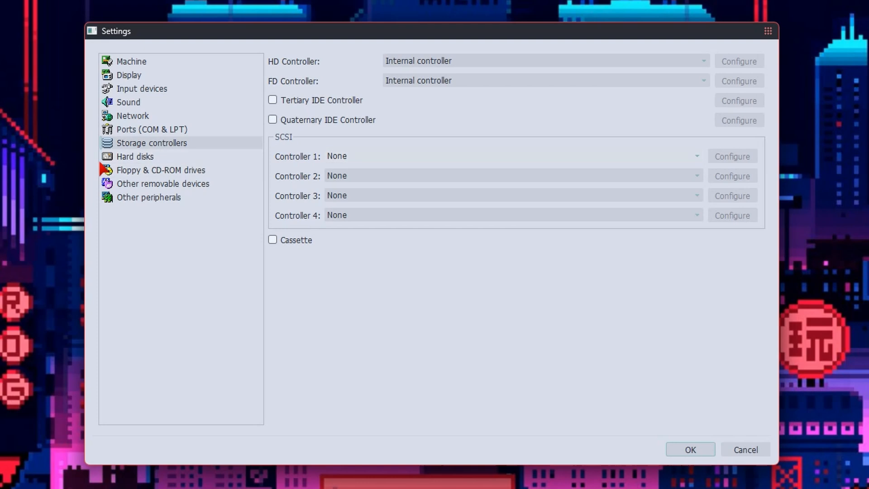
- Start adding a new hard disk image and browse to the hard disks folder
left_click(128, 157)
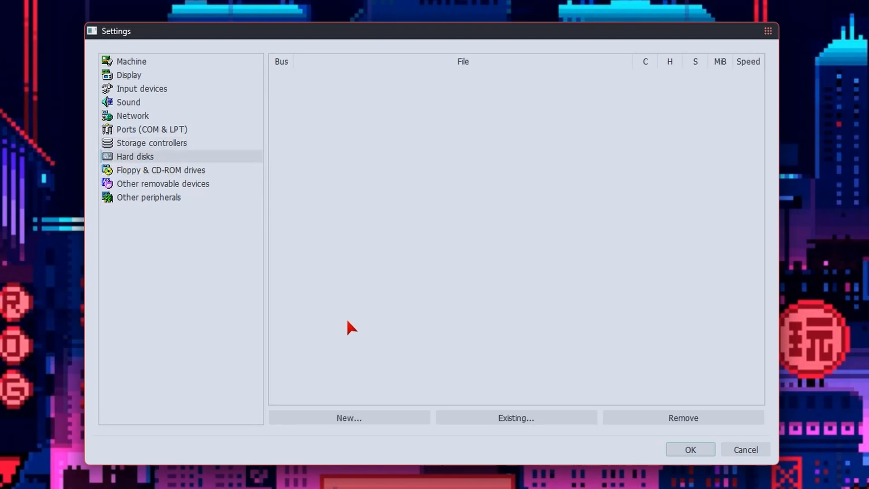
left_click(385, 419)
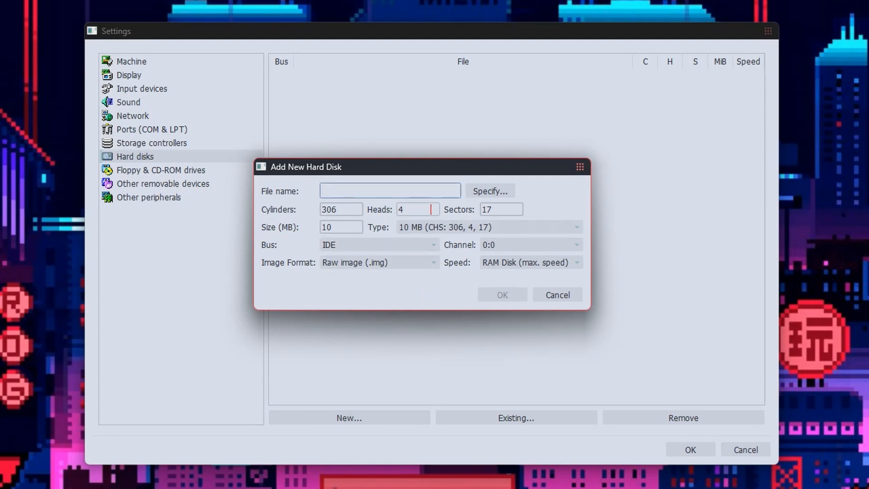
left_click(497, 194)
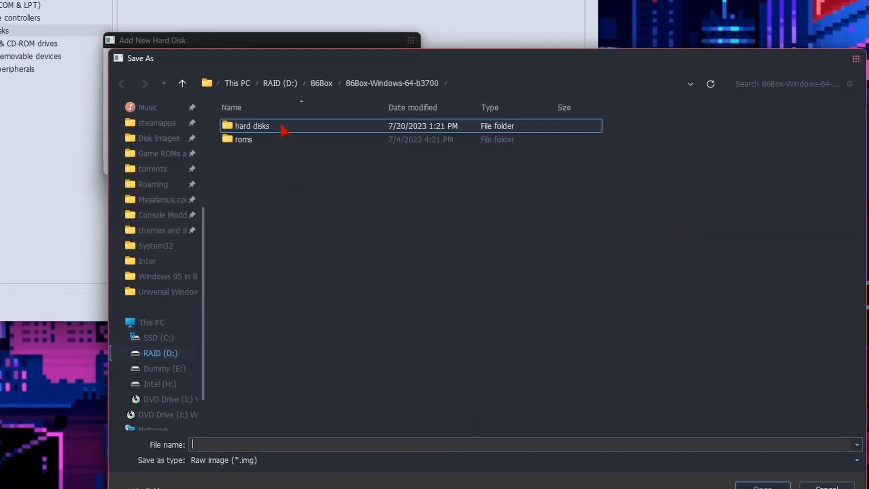
double_click(259, 131)
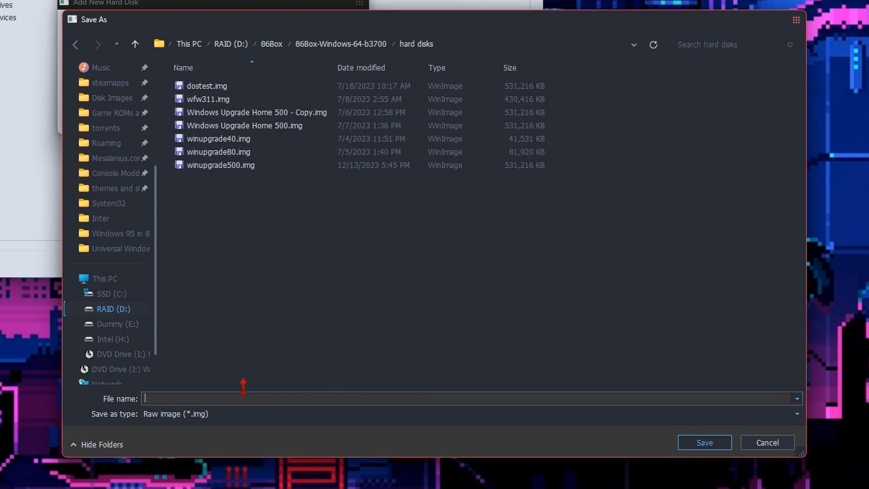
- Name the image win95tutorial and save it as a Dynamic-size VHD (*.vhd)
type("win")
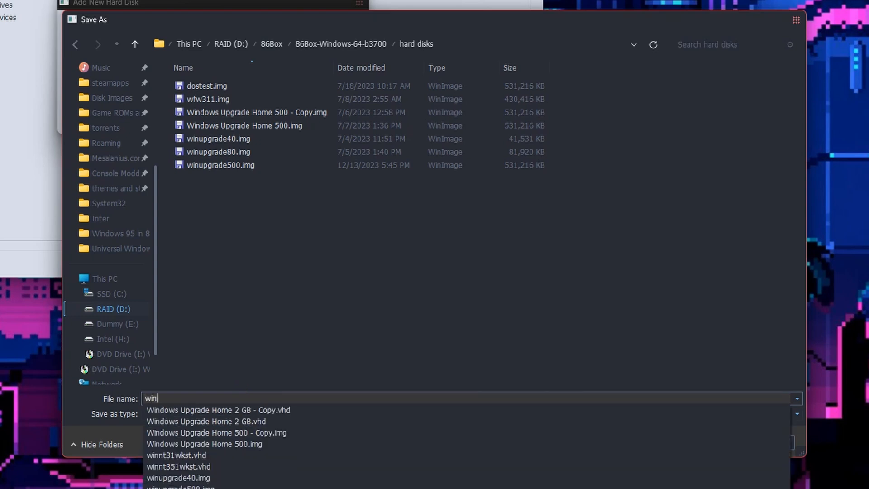
type("95tuto")
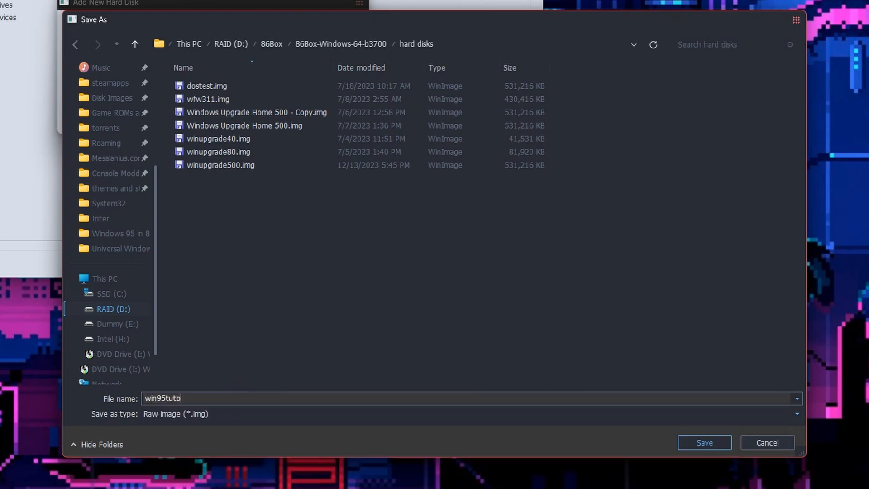
type("prial")
left_click(233, 414)
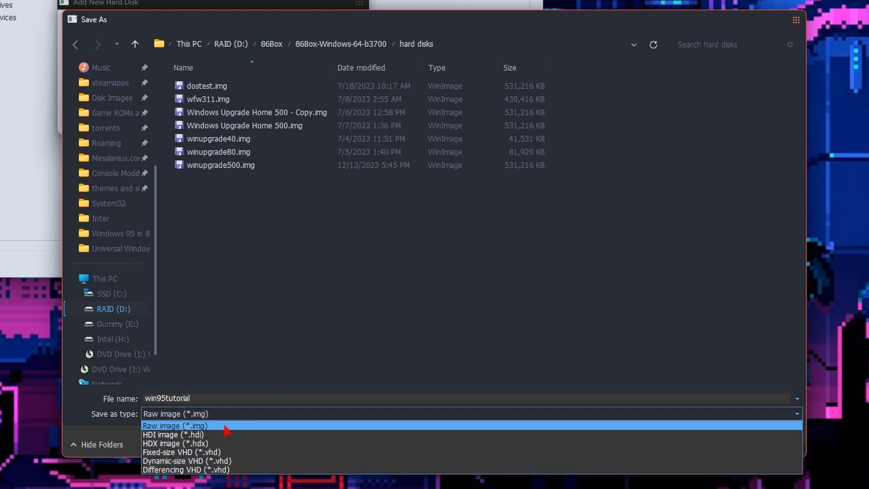
left_click(206, 461)
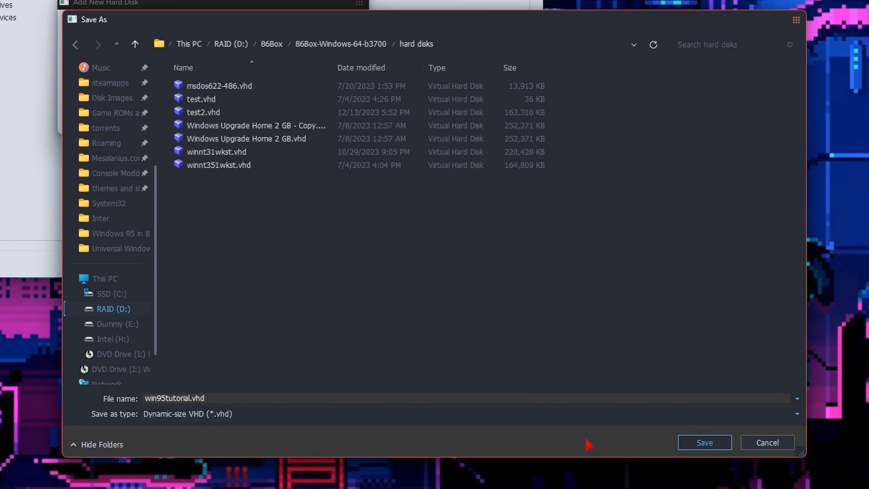
left_click(680, 446)
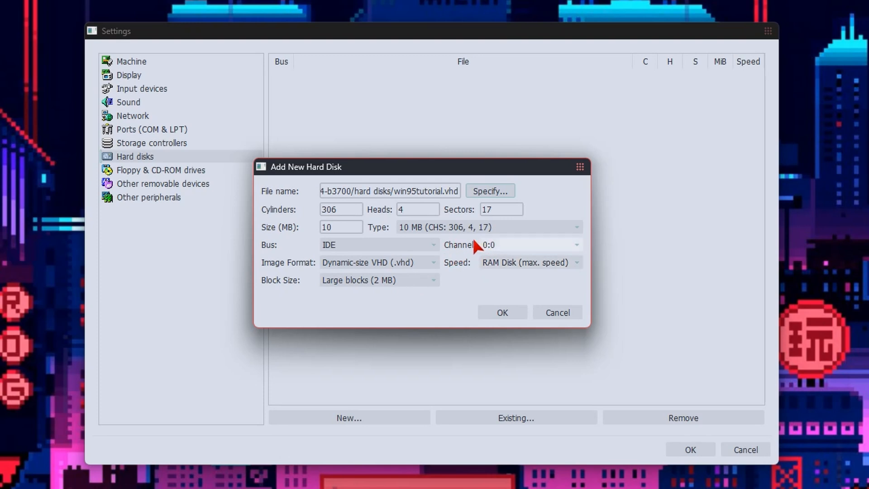
- Set the disk type to Custom (large) with a size of 6144 MB
left_click(462, 228)
left_click_drag(576, 250, 576, 316)
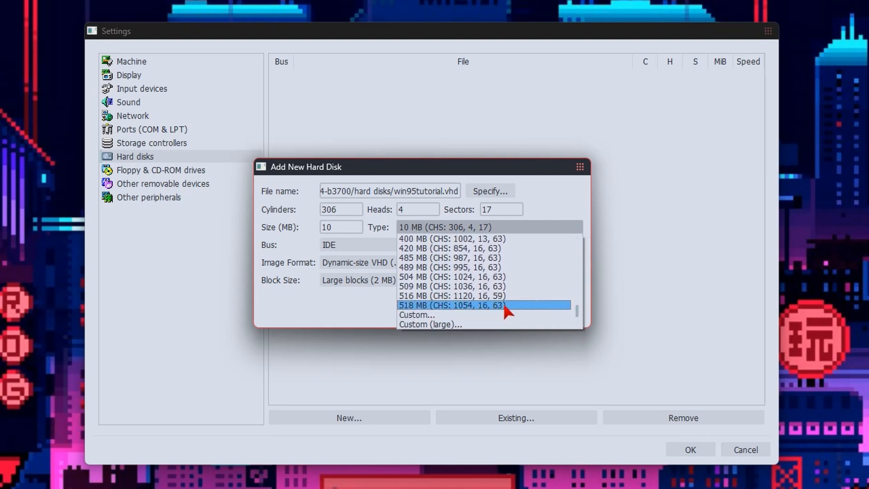
left_click(434, 325)
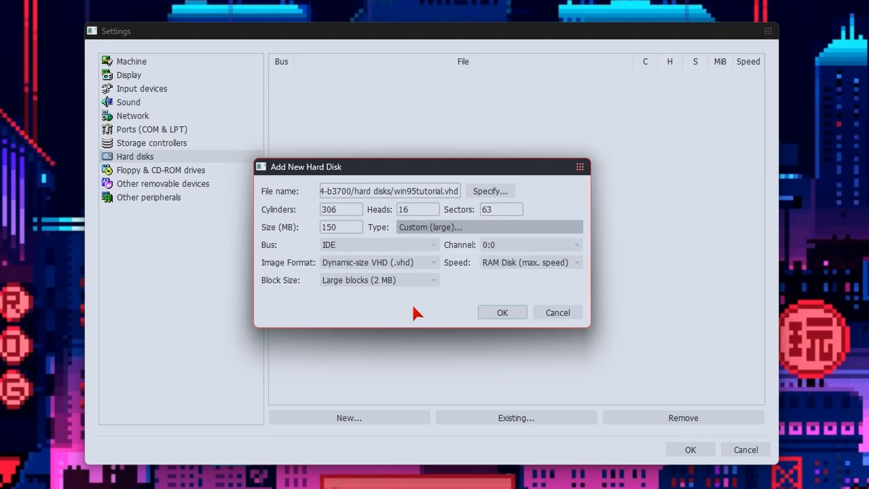
left_click_drag(359, 223, 303, 223)
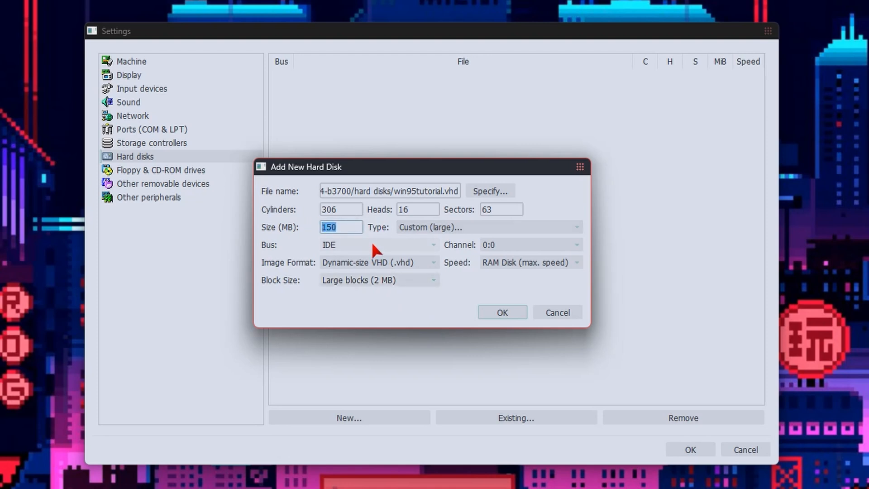
type("6411")
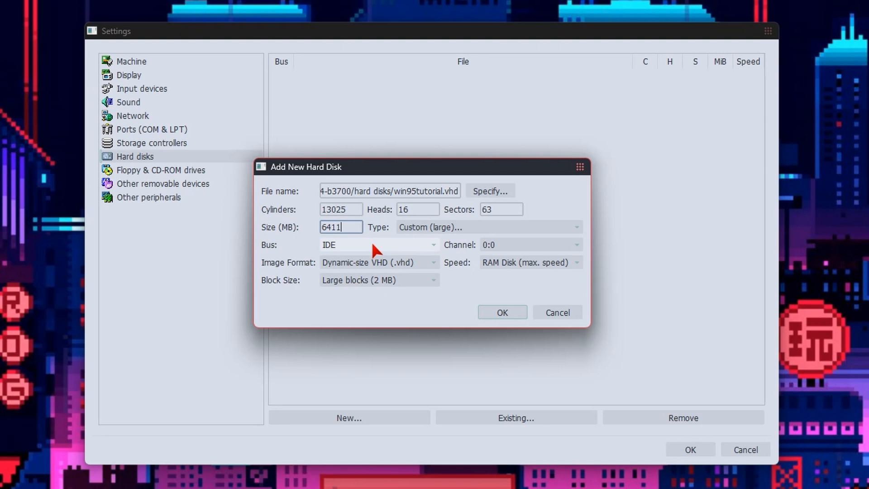
key("BackSpace")
key("BackSpace")
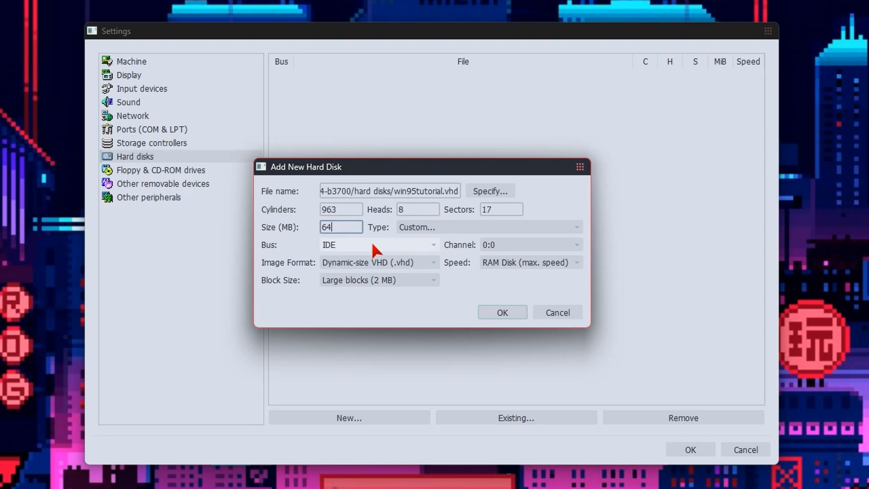
type("144")
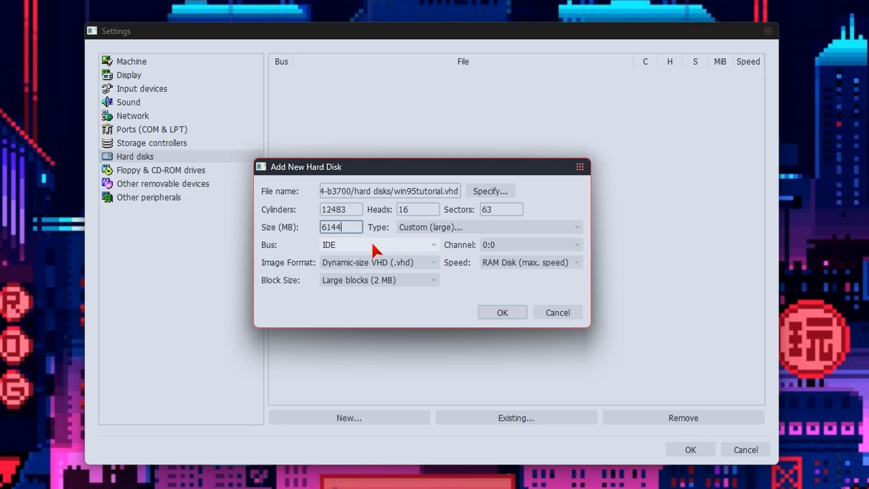
- Keep RAM Disk speed, create the image, and confirm it appears as IDE 0:0
left_click(533, 267)
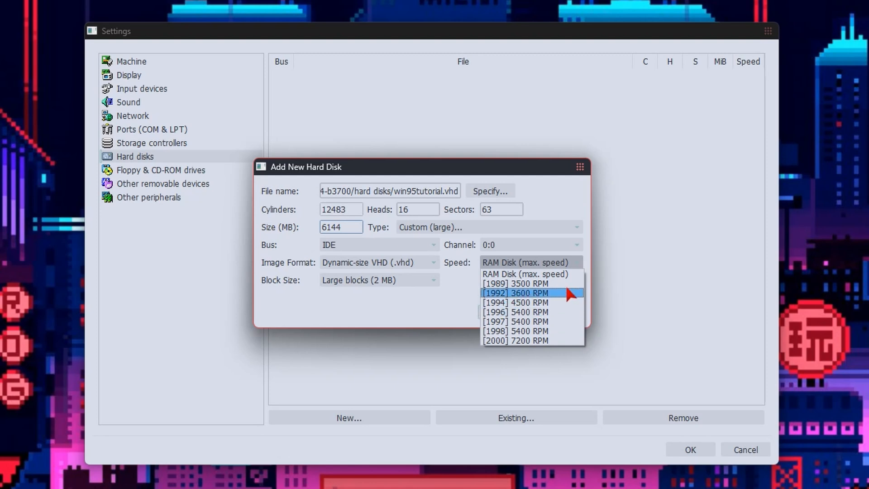
left_click(497, 272)
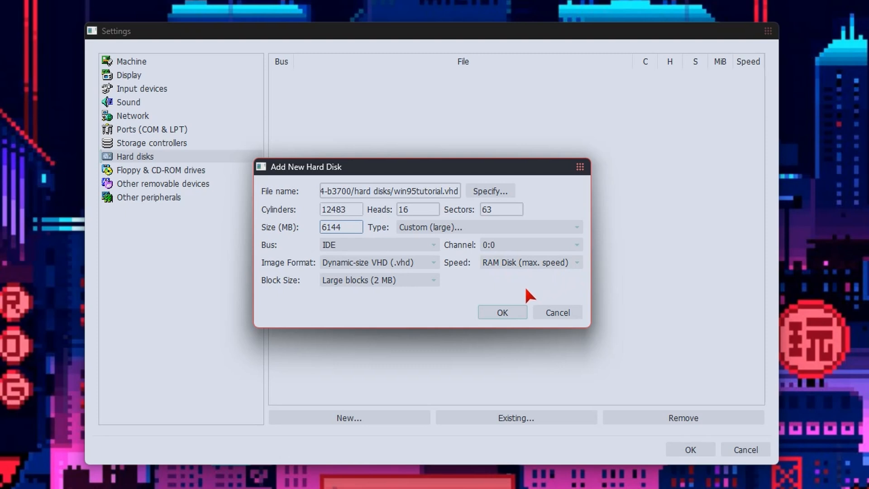
left_click(511, 312)
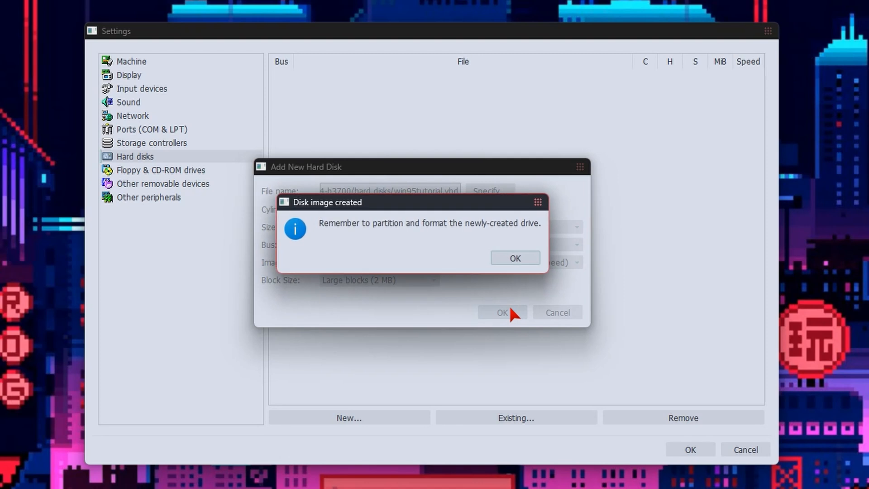
left_click(516, 258)
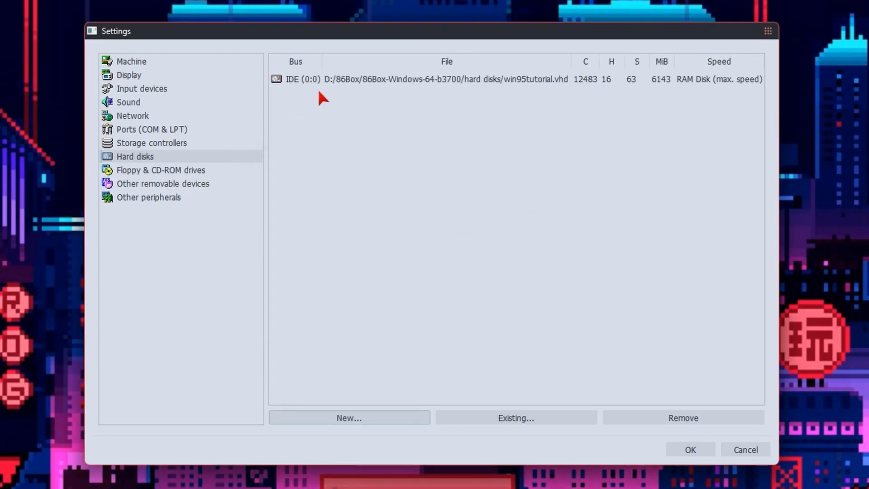
left_click(340, 85)
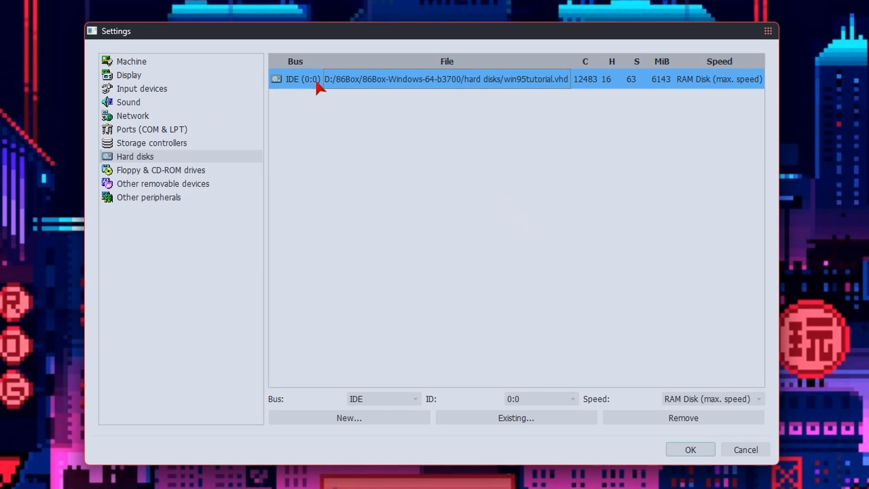
- Set both floppy drives to 3.5" 1.44M
left_click(209, 170)
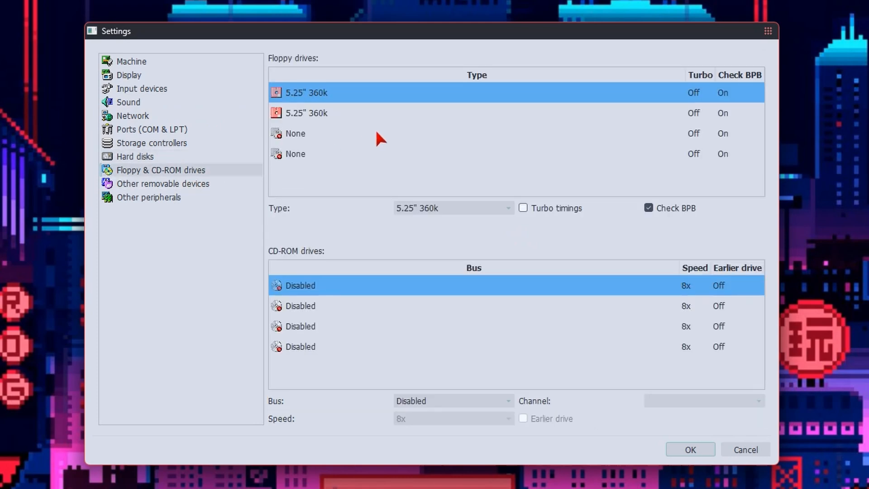
left_click(436, 204)
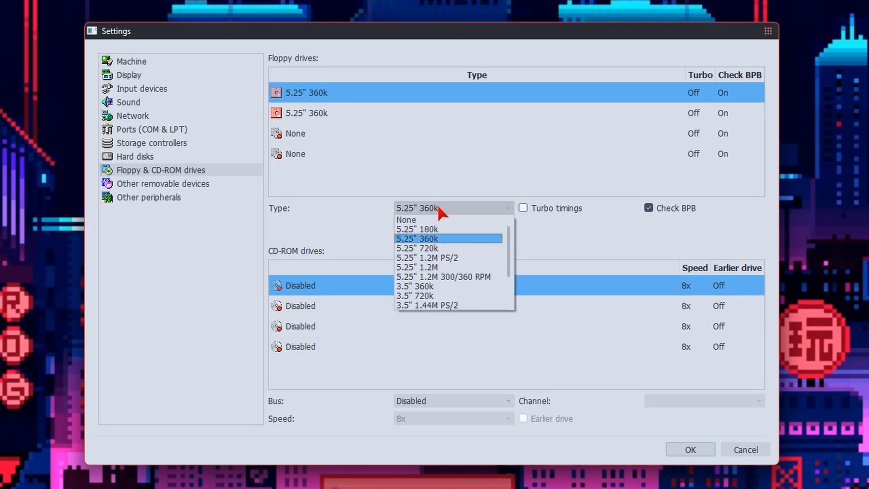
scroll(491, 249, "down", 2)
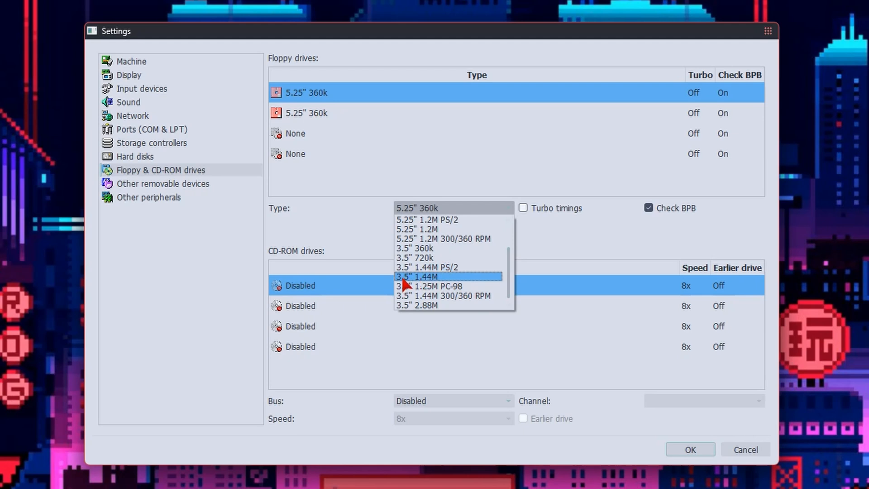
left_click(441, 277)
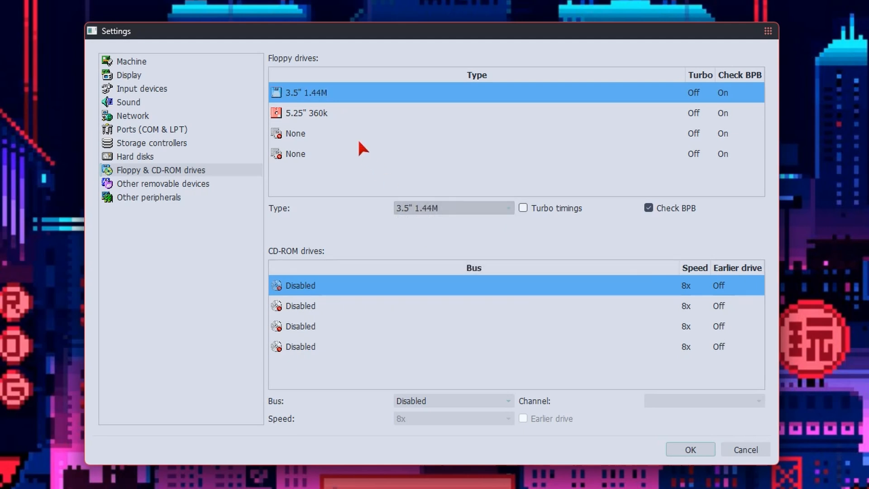
left_click(354, 111)
left_click(457, 203)
scroll(488, 283, "down", 1)
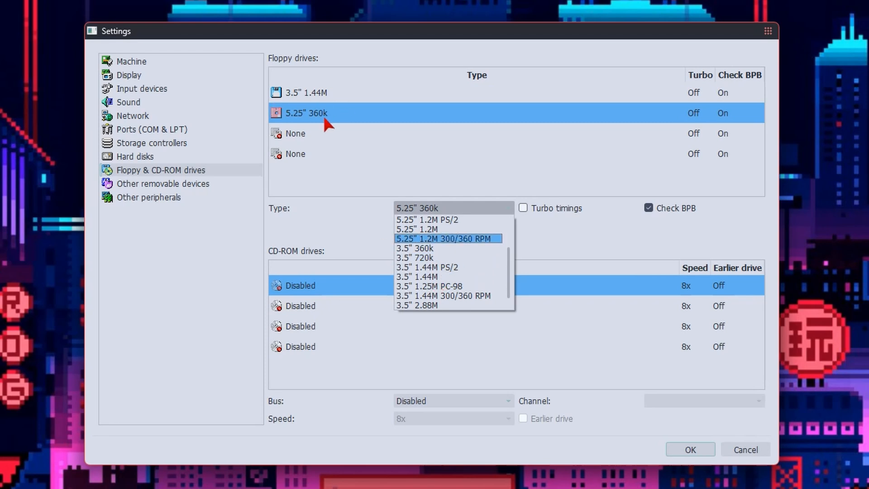
left_click(461, 277)
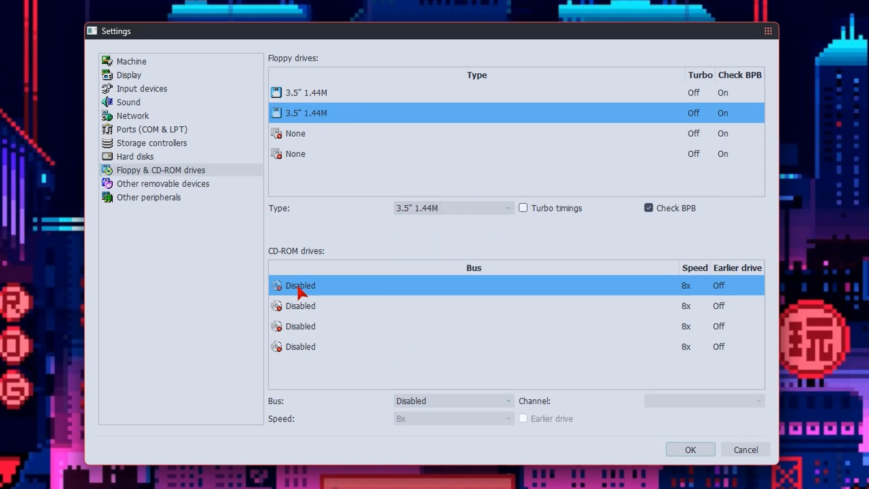
- Set the CD-ROM drive to ATAPI on channel 0:1 at 72x speed
left_click(423, 399)
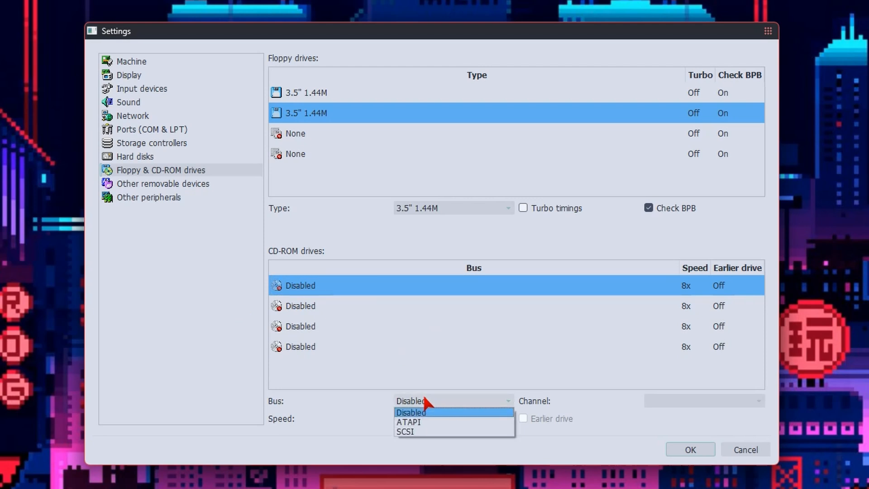
left_click(404, 422)
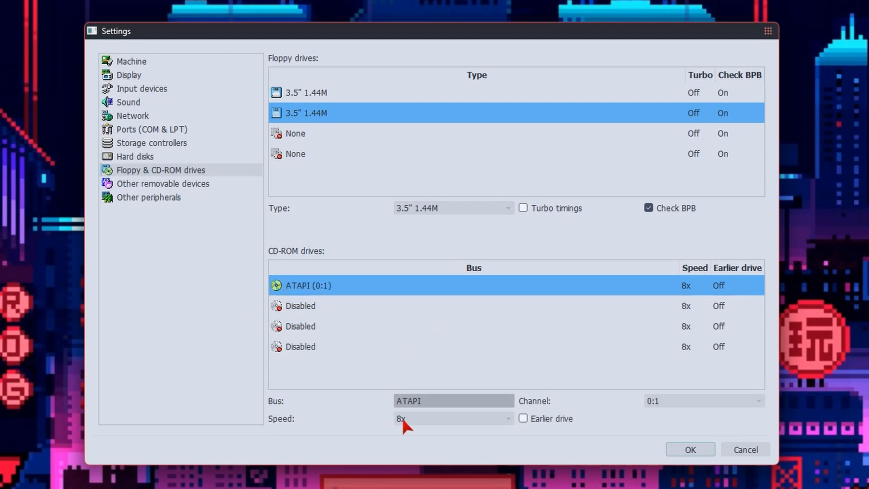
left_click(666, 402)
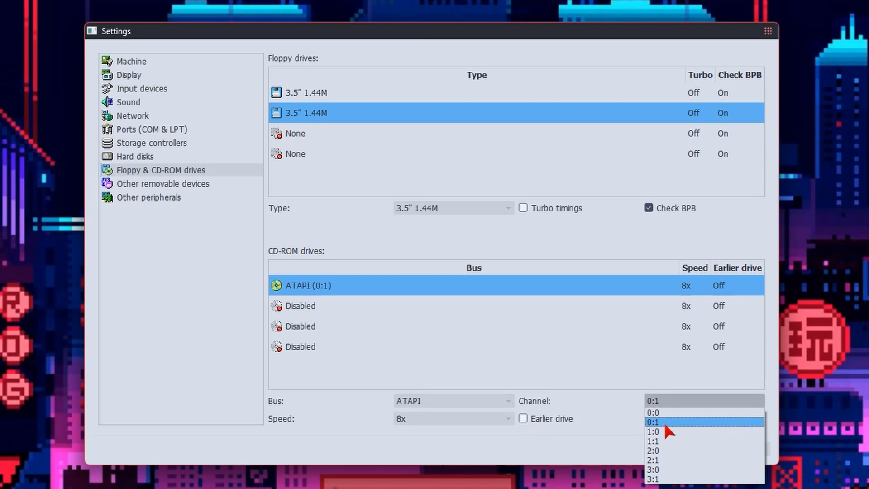
left_click(614, 413)
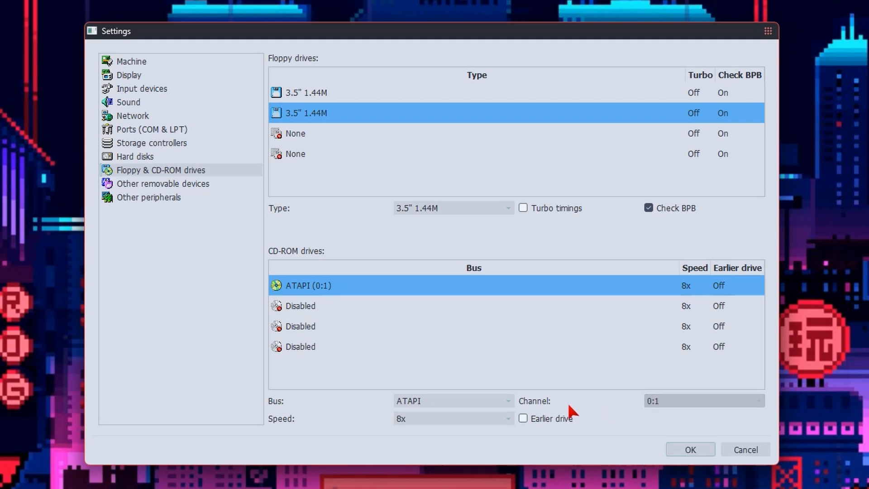
left_click(491, 418)
left_click_drag(507, 441, 515, 488)
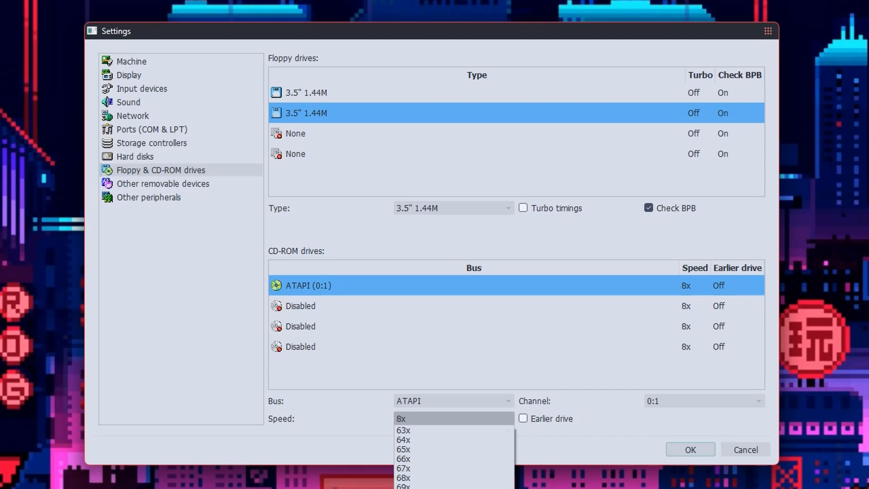
left_click(453, 488)
left_click(167, 184)
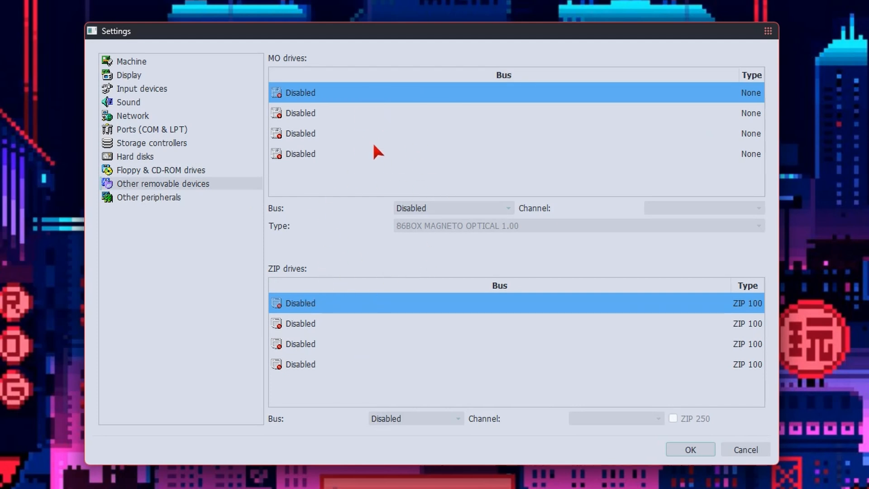
left_click(235, 198)
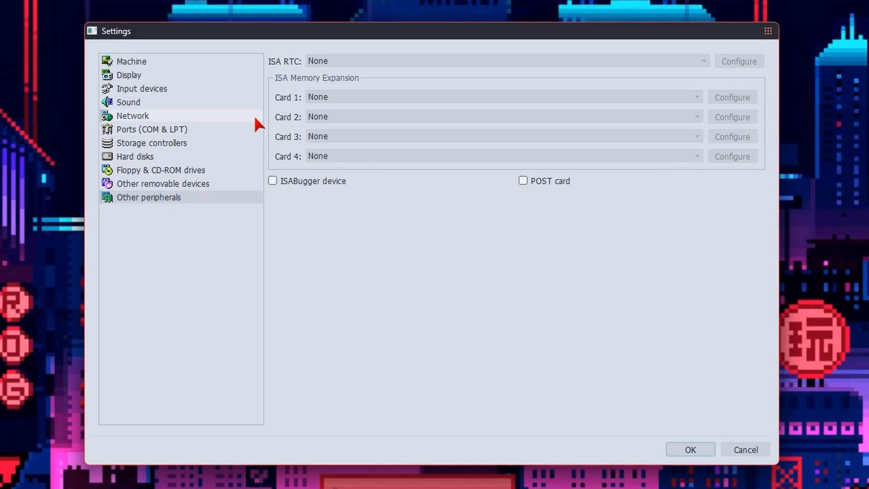
left_click(166, 61)
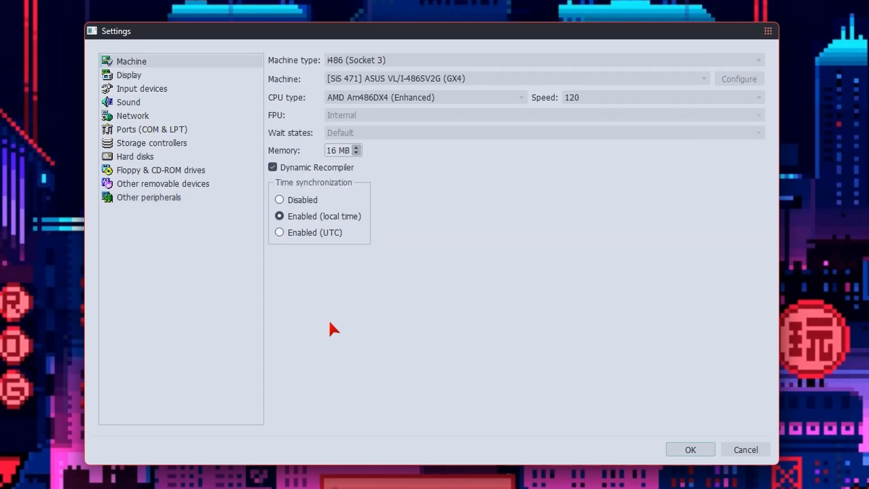
left_click(688, 449)
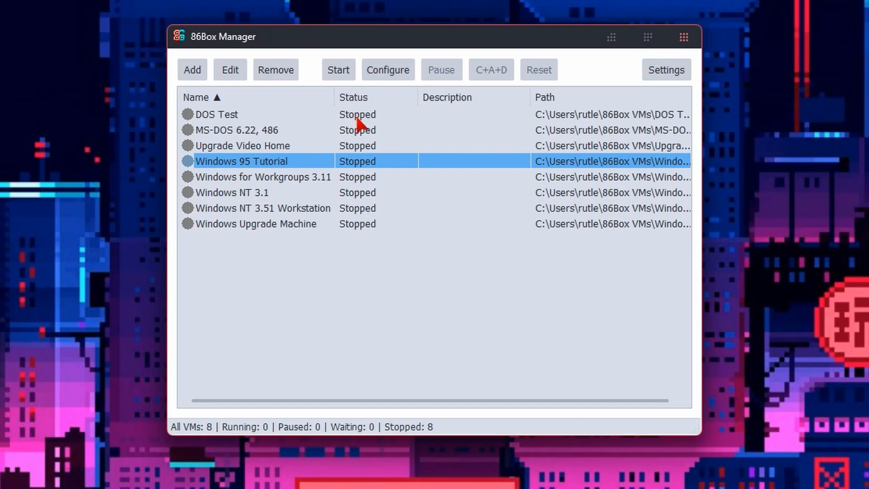
- Start the Windows 95 Tutorial machine, glance at View > Filter method, and nudge the window
left_click(341, 70)
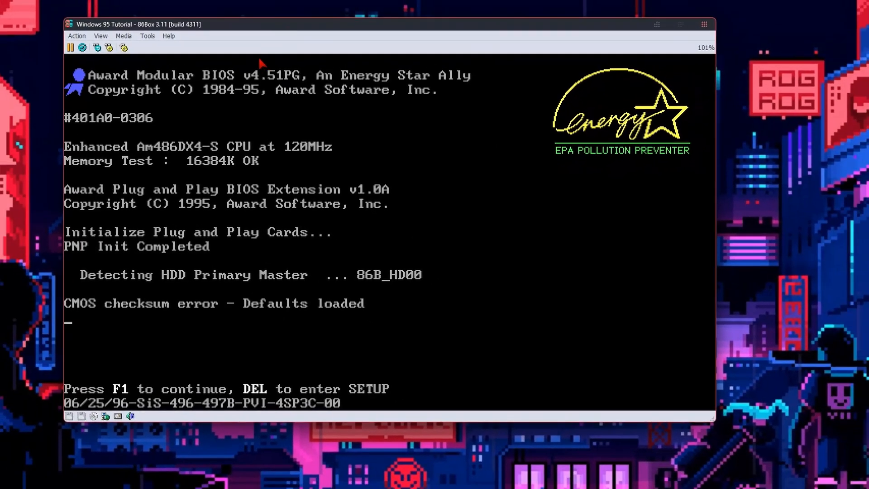
left_click(101, 36)
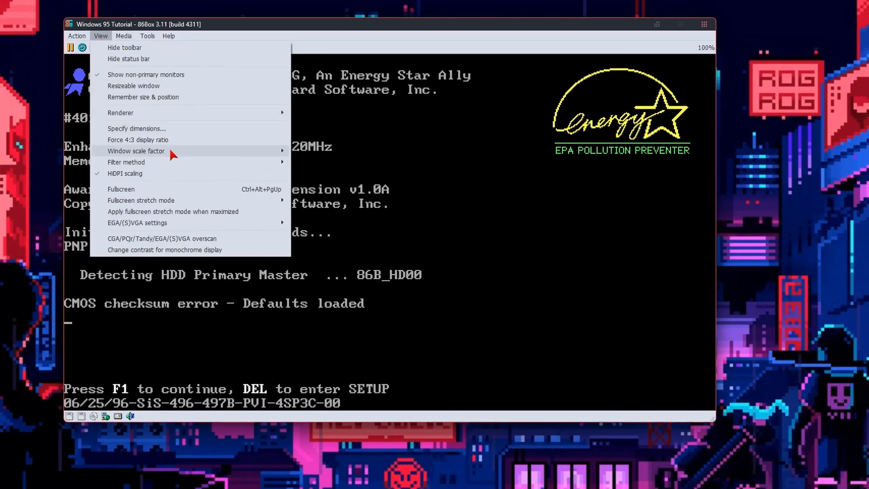
mouse_move(170, 152)
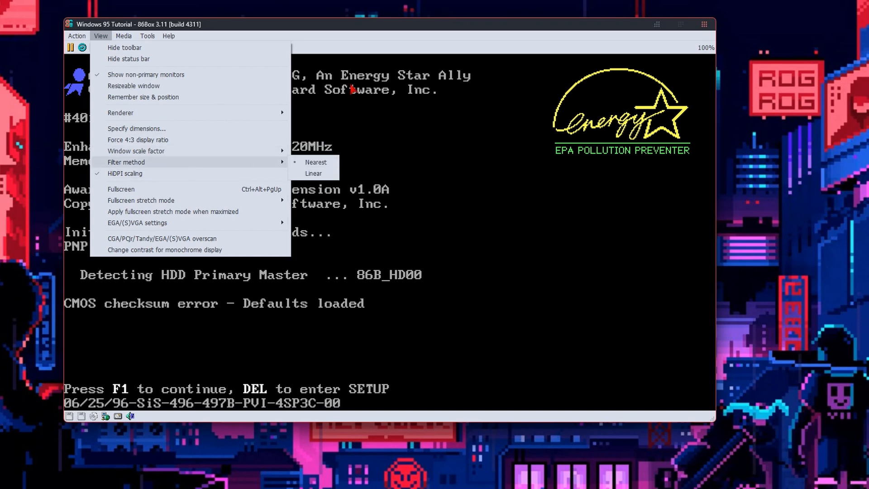
left_click(101, 36)
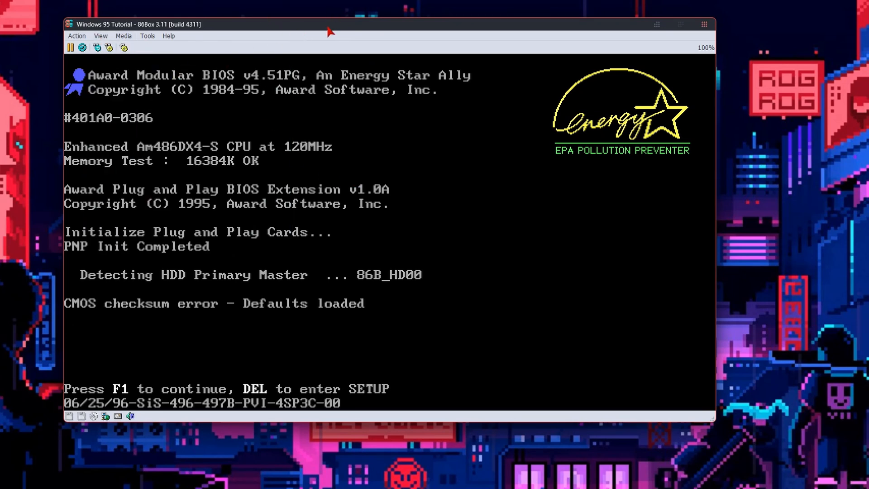
left_click_drag(327, 27, 331, 28)
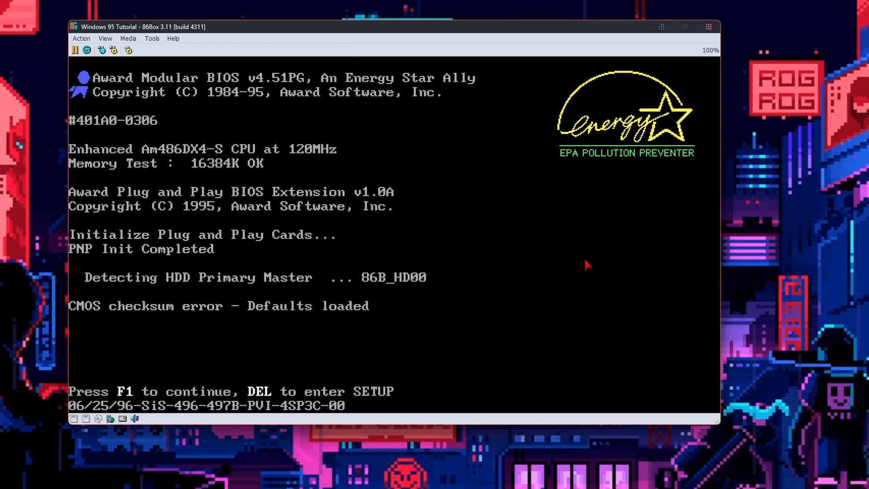
- In BIOS Standard CMOS setup, set Drive B to 1.44M, 3.5 in
key("Delete")
key("Return")
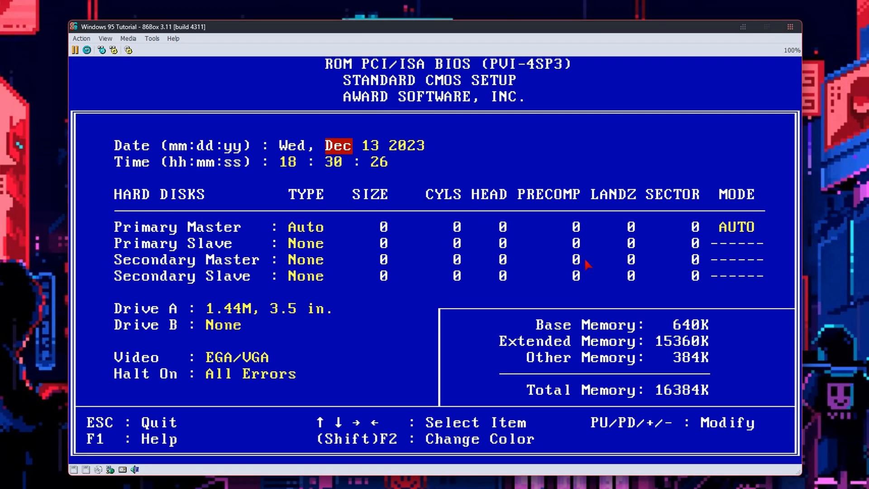
key("Down")
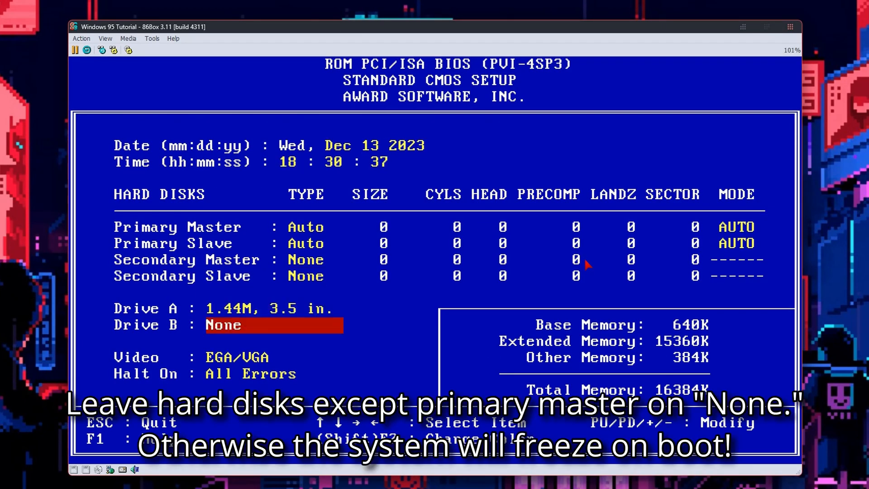
key("Page_Up")
key("Page_Up")
key("Up")
key("Up")
key("Up")
key("Up")
key("Up")
key("Up")
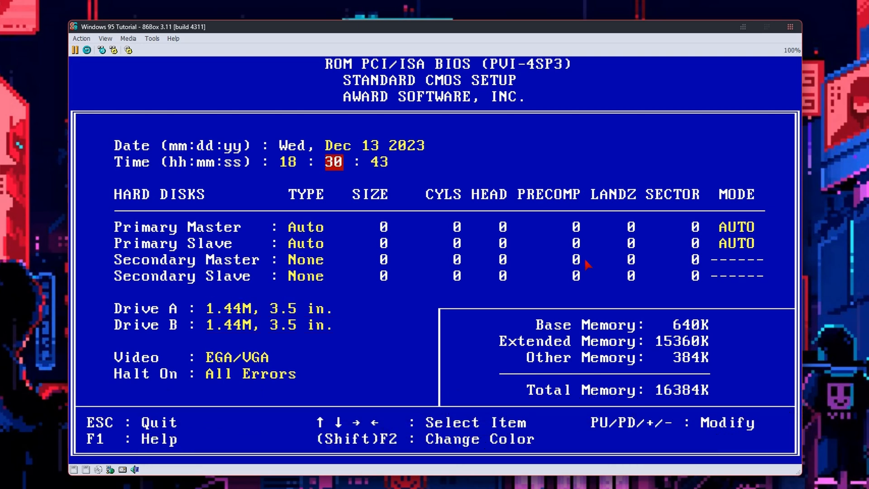
key("Down")
key("Down")
key("Up")
key("Down")
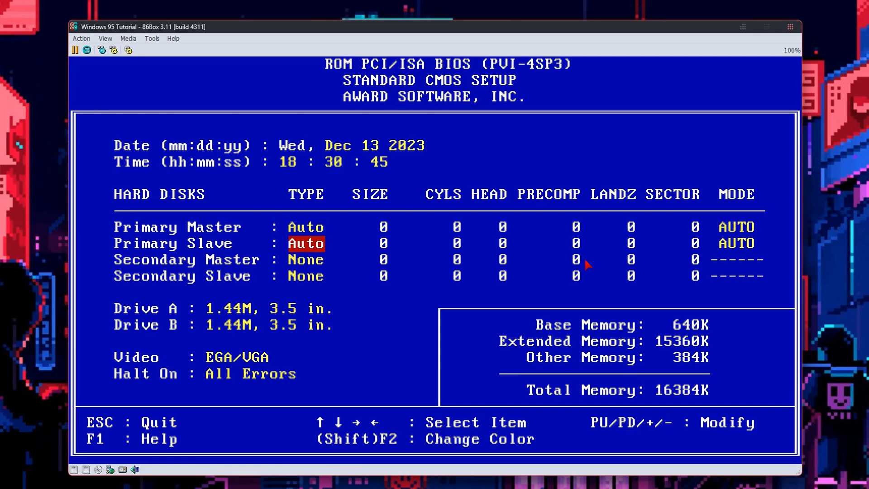
key("Escape")
key("Down")
- In BIOS Features Setup, change the Boot Sequence to A,C
key("Return")
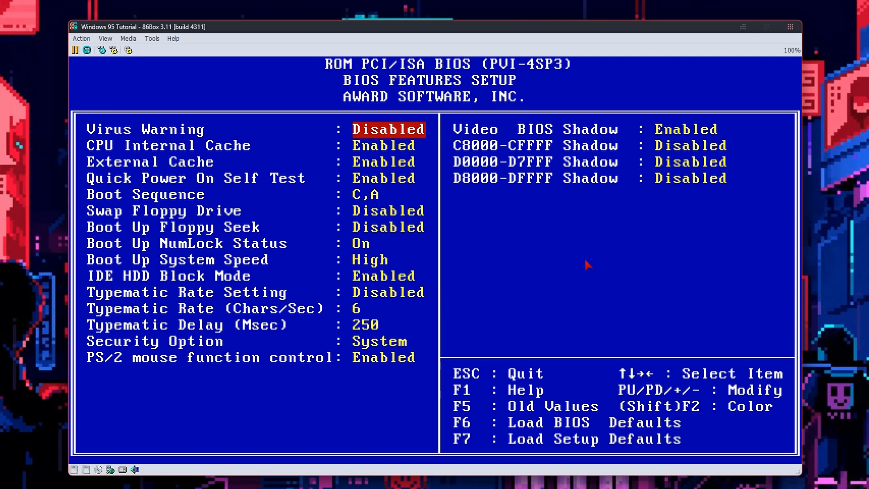
key("Down")
key("Down")
key("Escape")
key("Return")
key("Down")
key("Down")
key("Down")
key("Down")
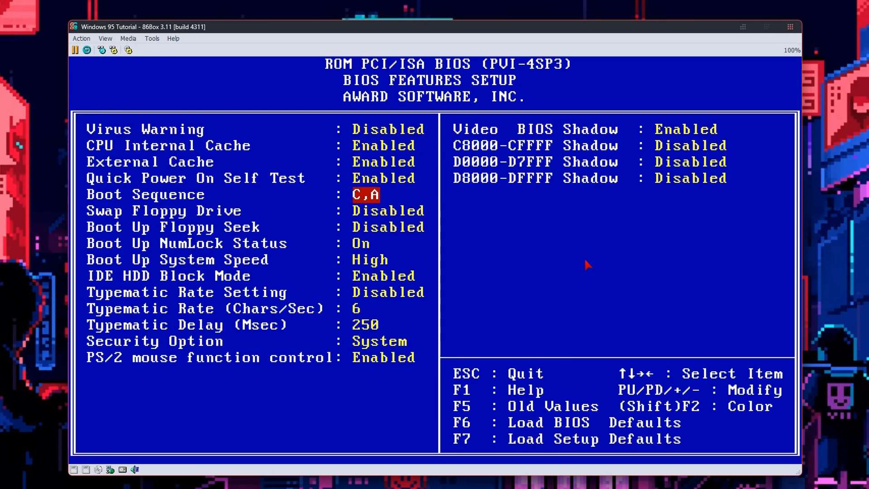
key("Page_Down")
key("Escape")
key("Down")
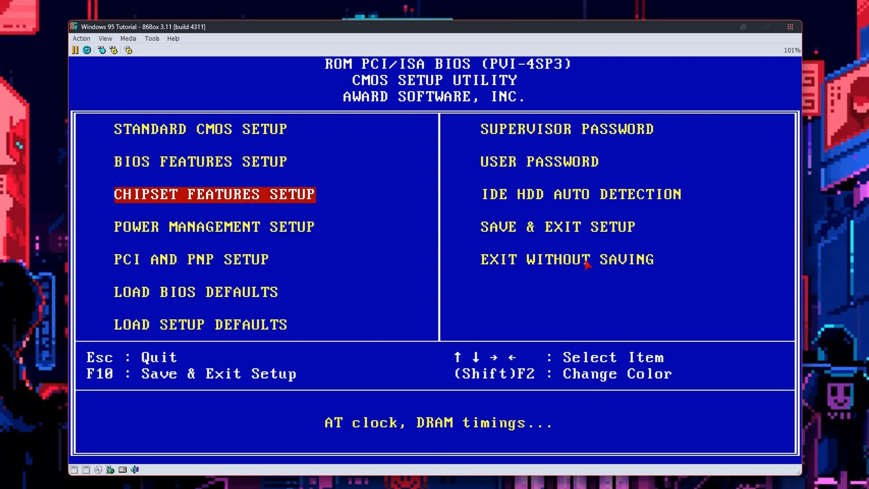
key("Return")
key("Down")
key("Down")
key("Down")
key("Down")
key("Down")
key("Down")
key("Down")
key("Down")
key("Down")
key("Down")
key("Right")
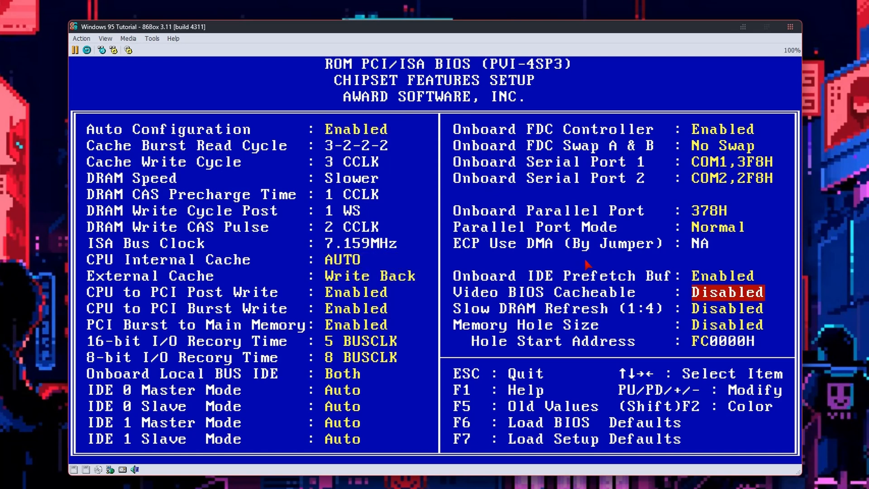
key("Up")
- Save the BIOS settings with F10 and Y, and restart the machine
key("F10")
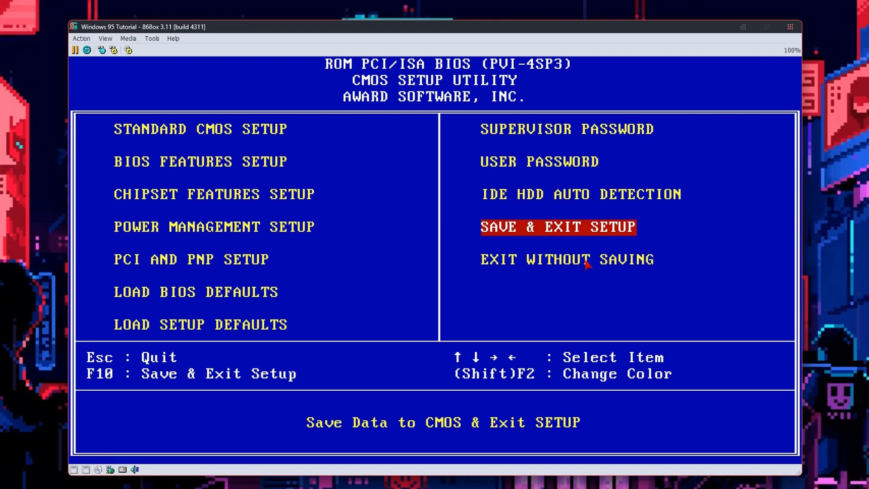
key("Return")
type("y")
key("Return")
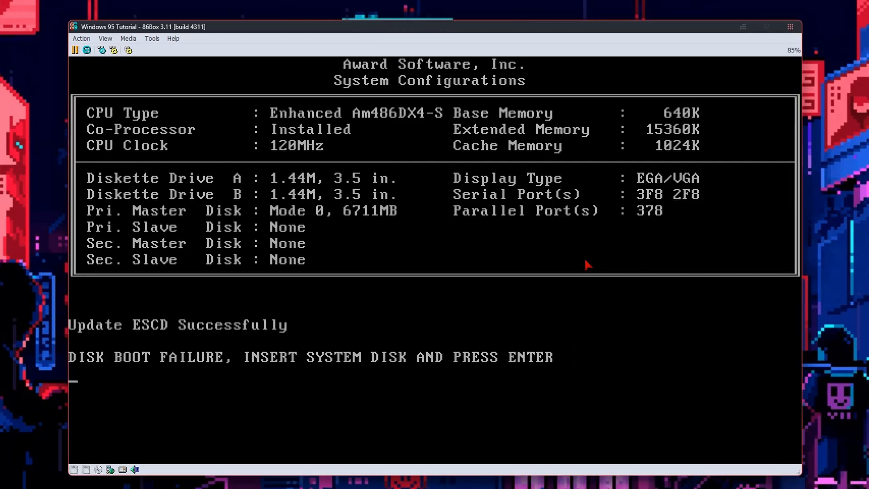
- Load 9x Boot Normal.img from the Disk Images folder into the first floppy drive
left_click(74, 469)
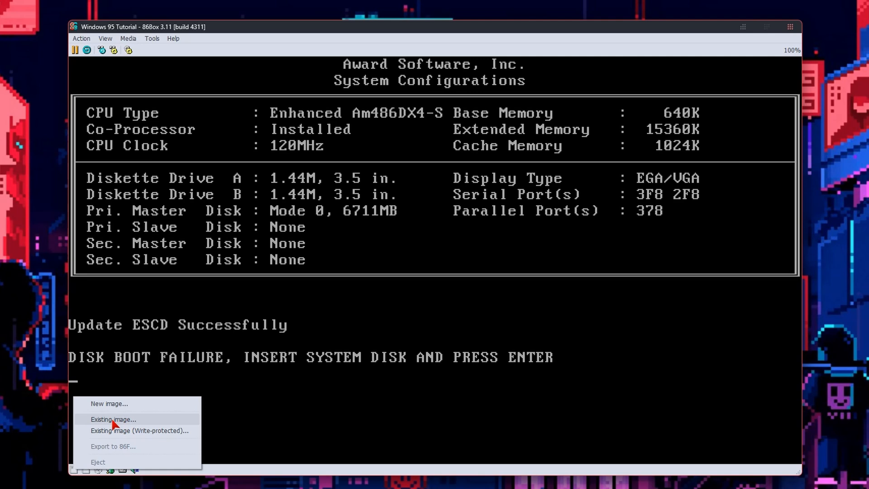
left_click(127, 420)
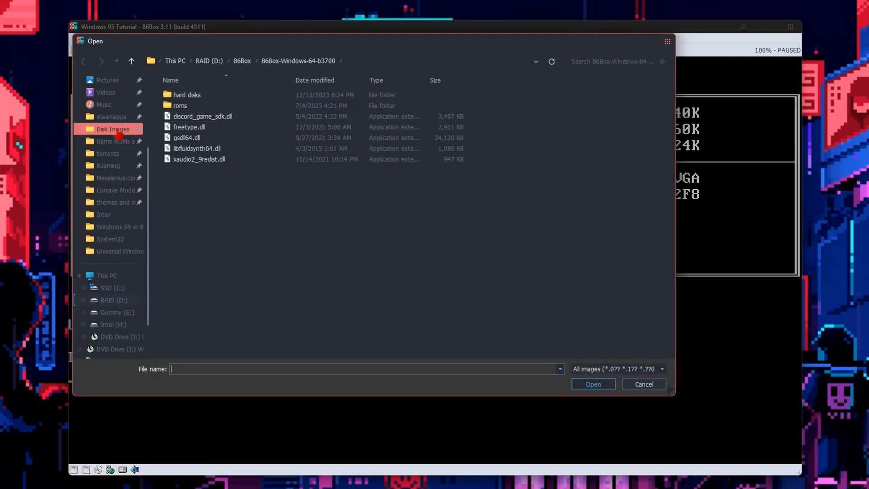
left_click(113, 129)
type("9x")
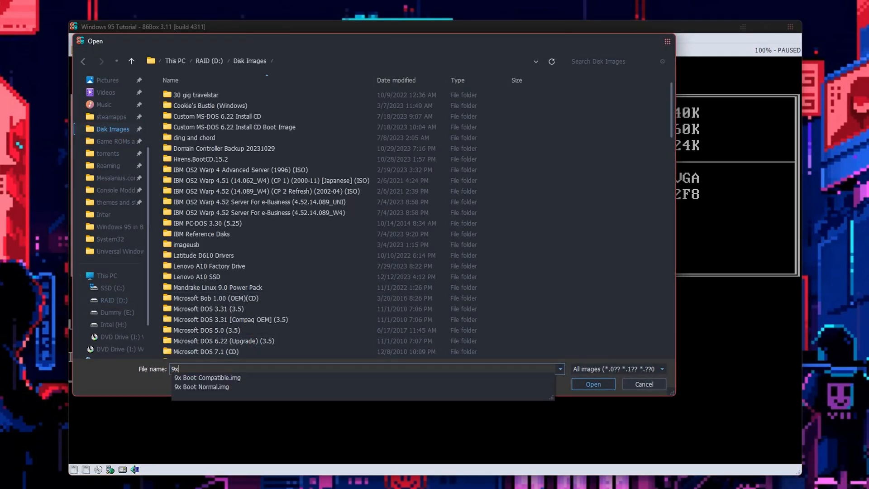
left_click(507, 401)
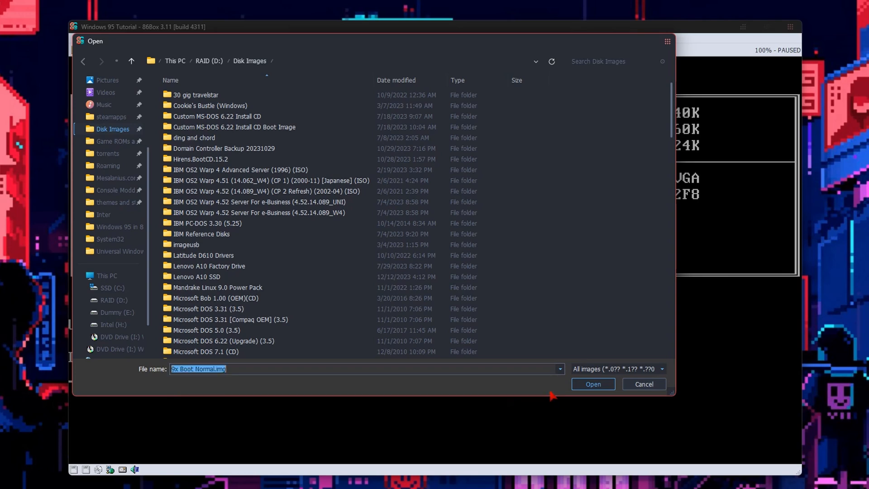
left_click(587, 384)
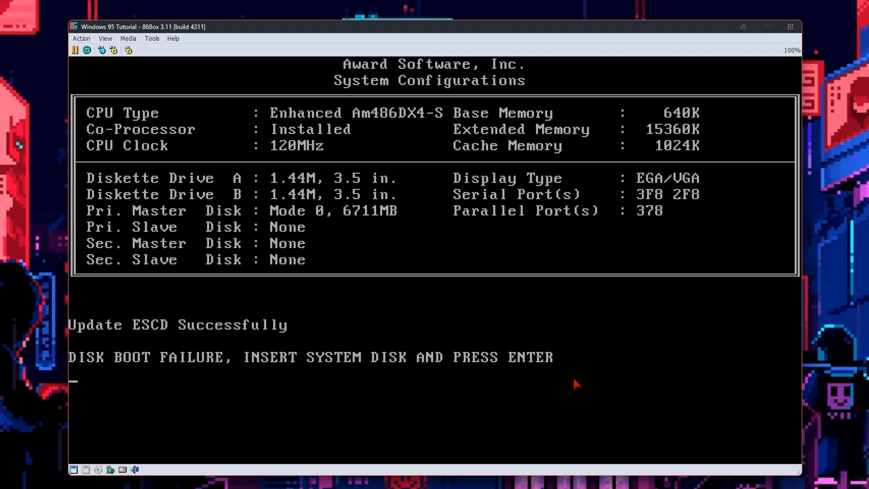
- Boot from floppy and use FDISK to create a maximum-size active primary DOS partition
key("Return")
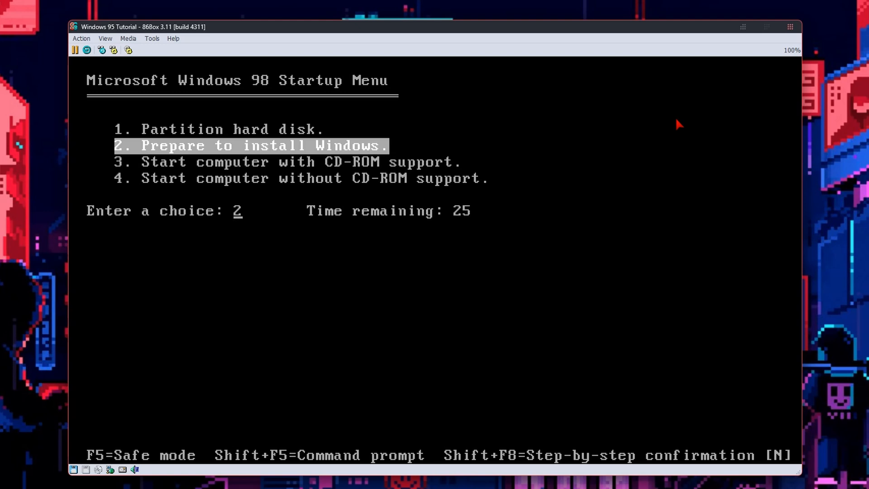
key("Up")
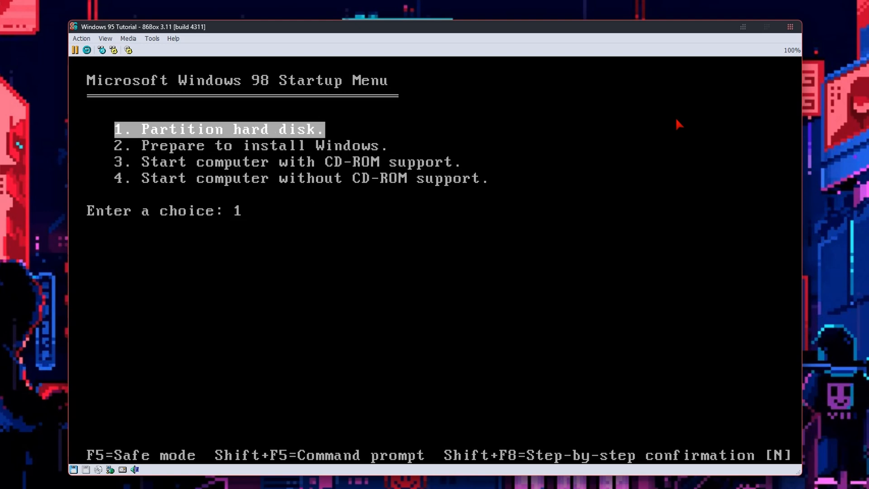
key("Return")
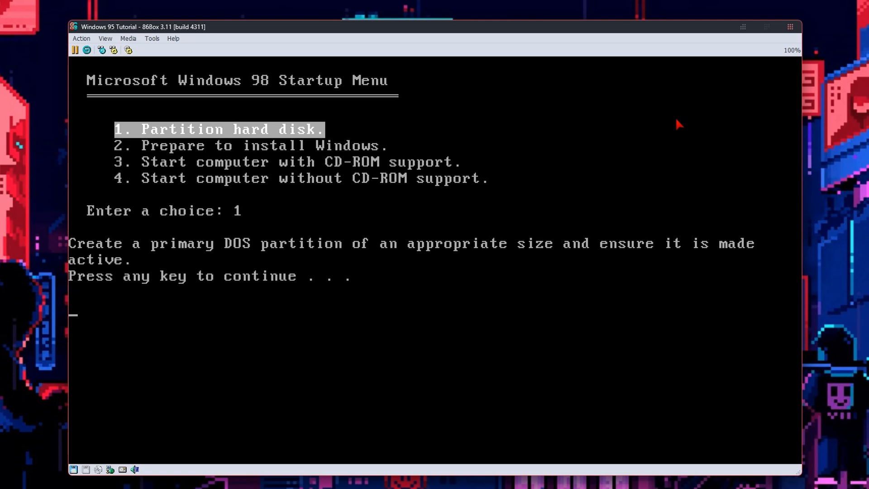
key("Return")
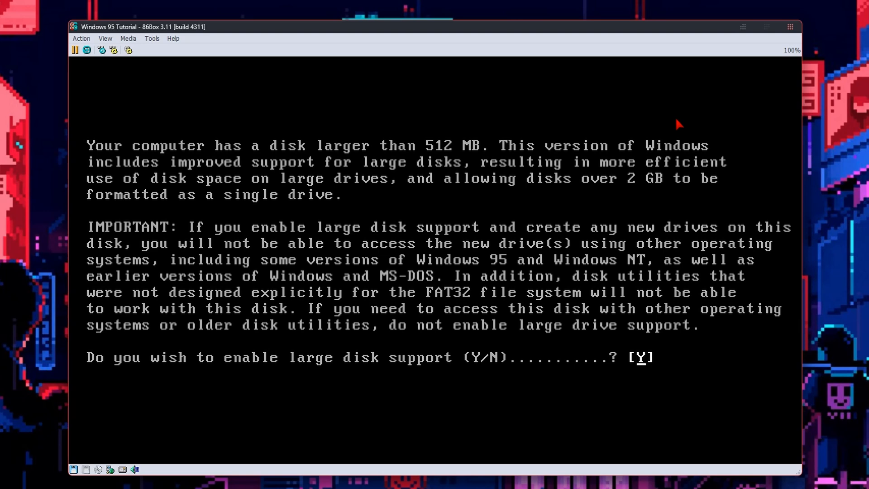
key("Return")
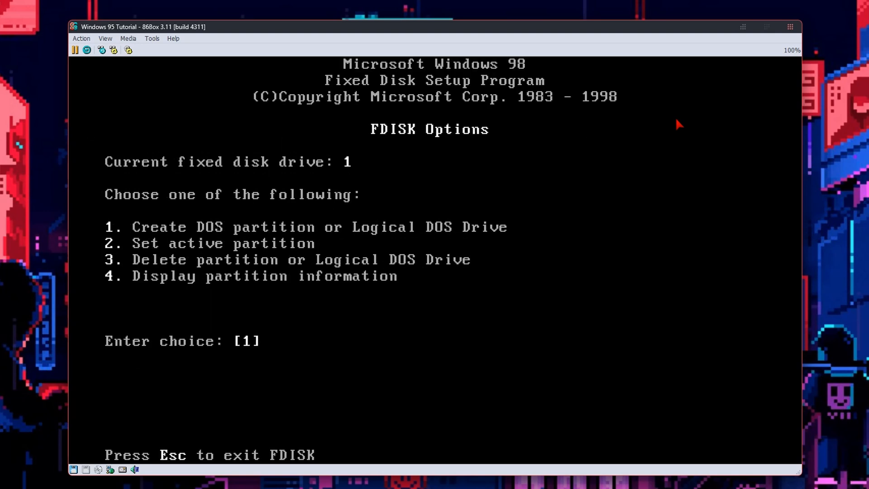
key("Return")
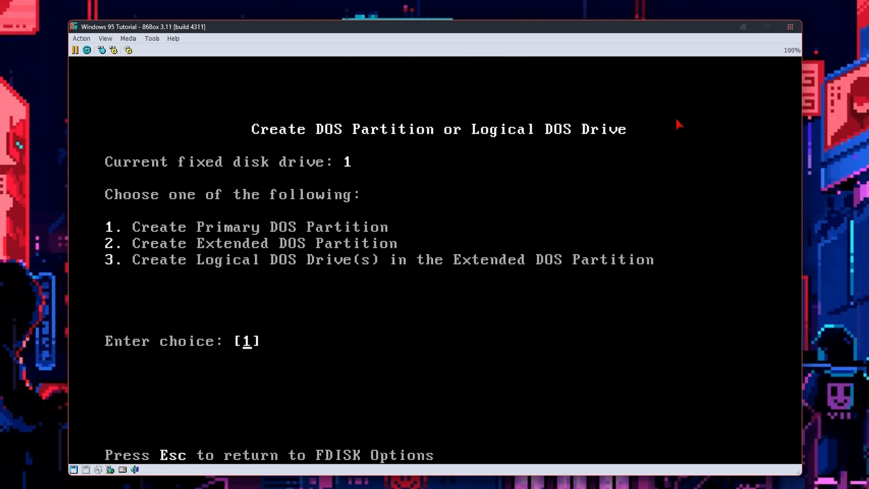
key("Return")
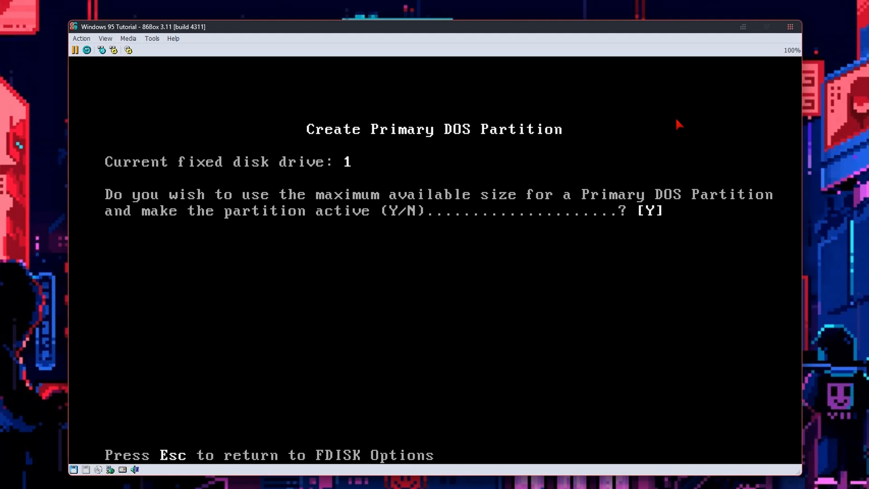
key("Return")
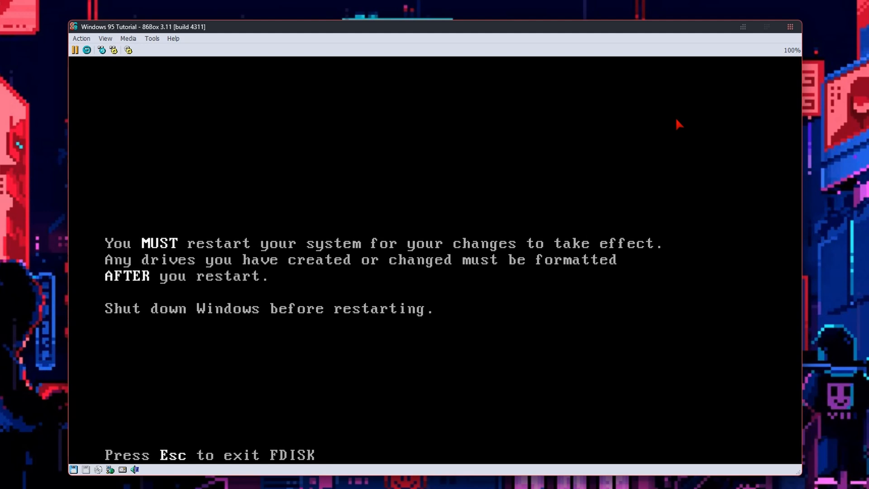
key("Escape")
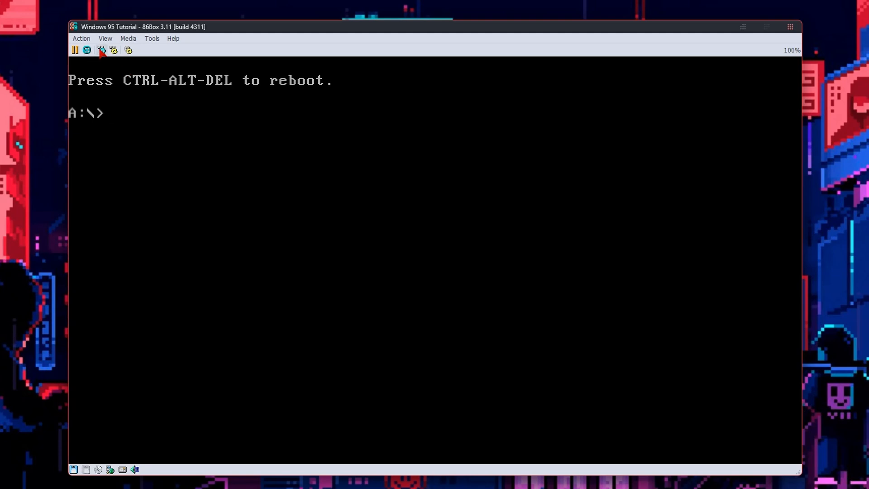
- Reboot the VM and load Disk01.iso from the Windows 95 and Plus OSR2.5 folder as its CD
left_click(102, 50)
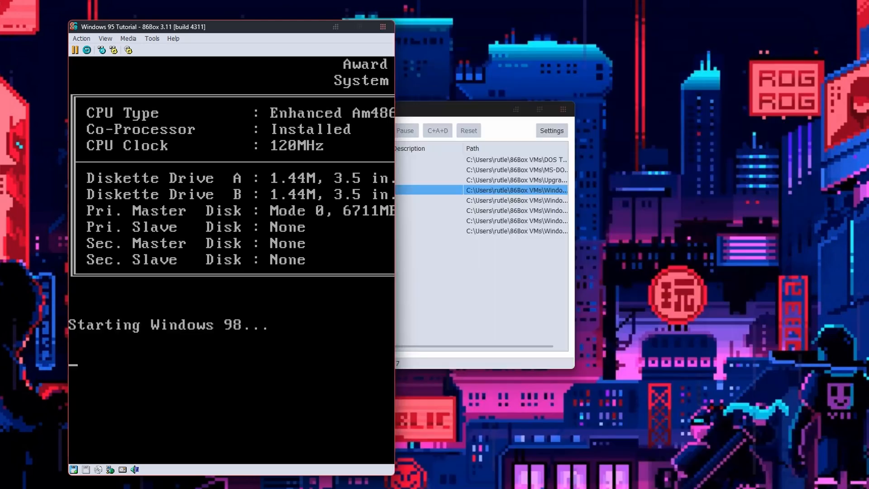
left_click(97, 470)
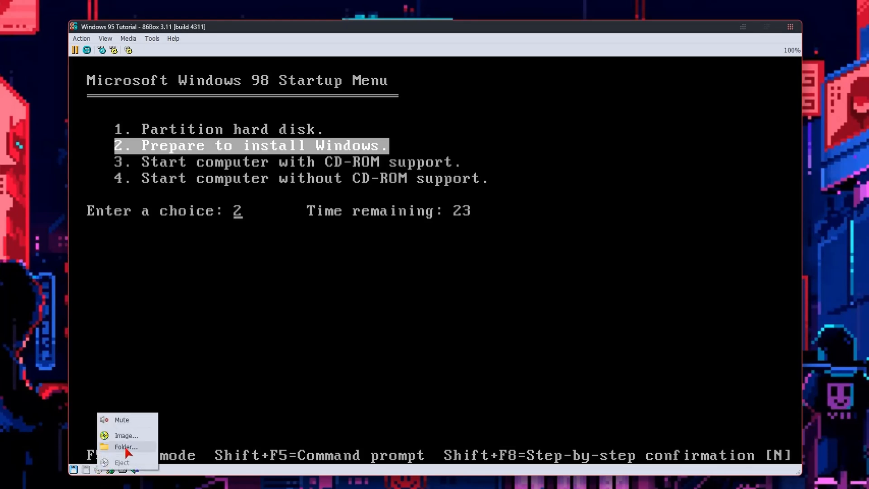
left_click(124, 436)
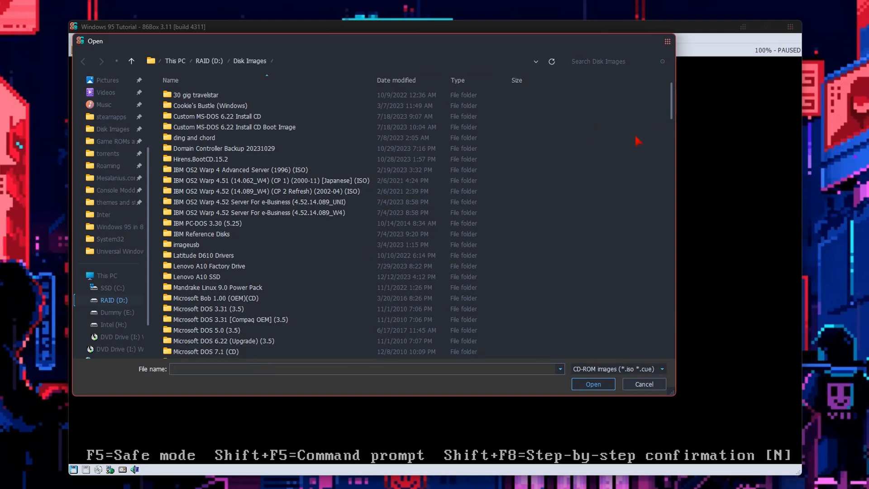
left_click_drag(673, 111, 679, 177)
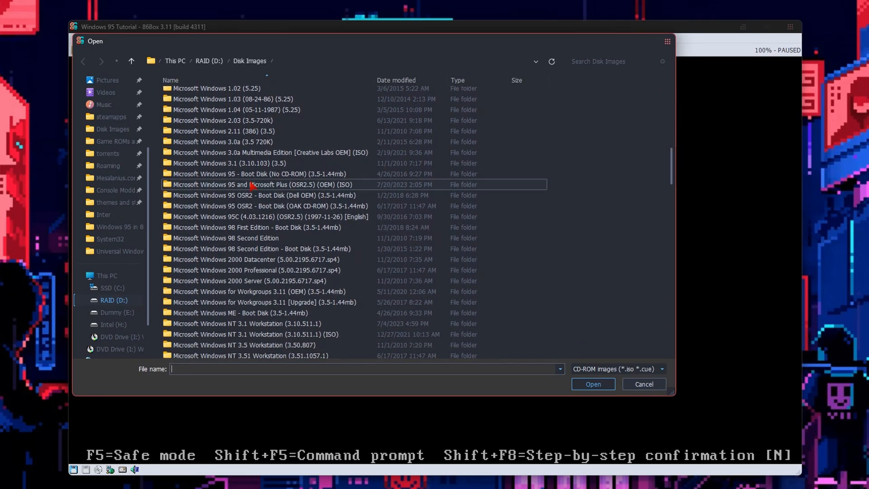
double_click(199, 185)
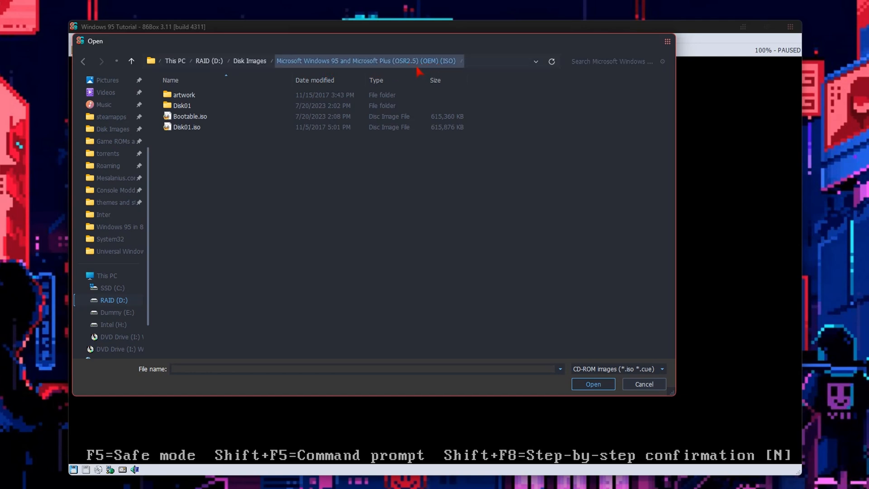
double_click(302, 131)
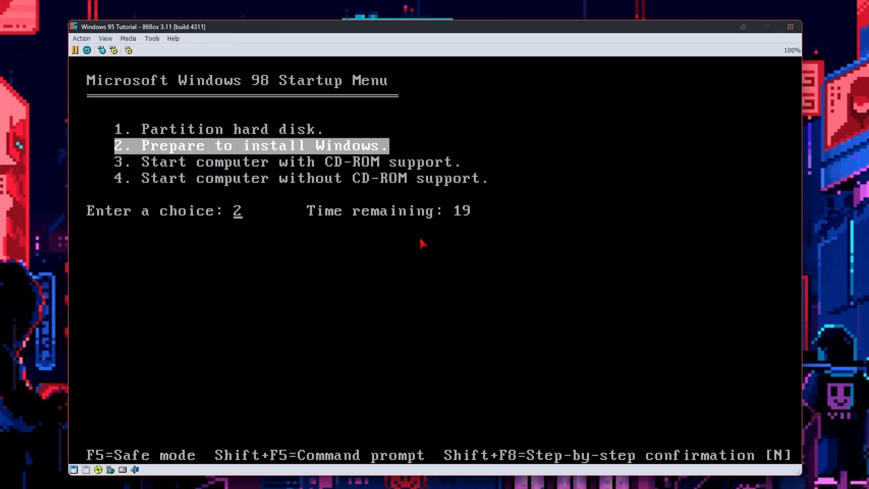
- Choose Prepare to install Windows, read the instructions, agree to setup, and format drive C
key("Return")
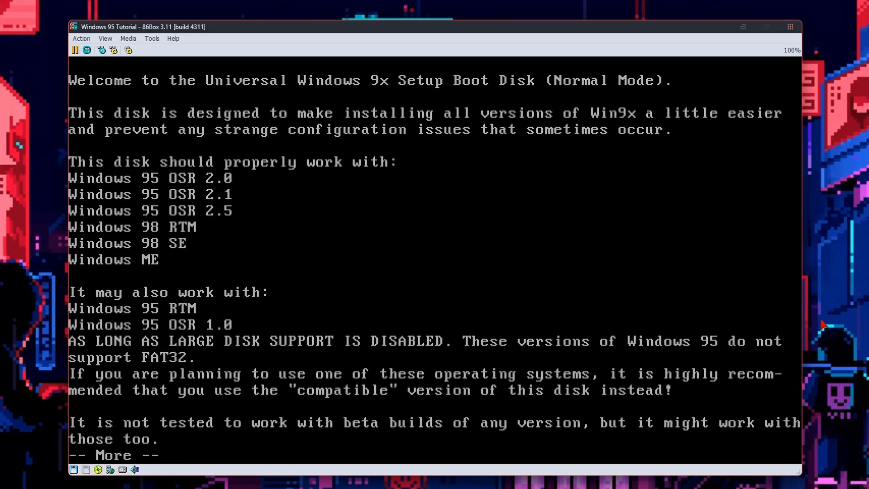
key("space")
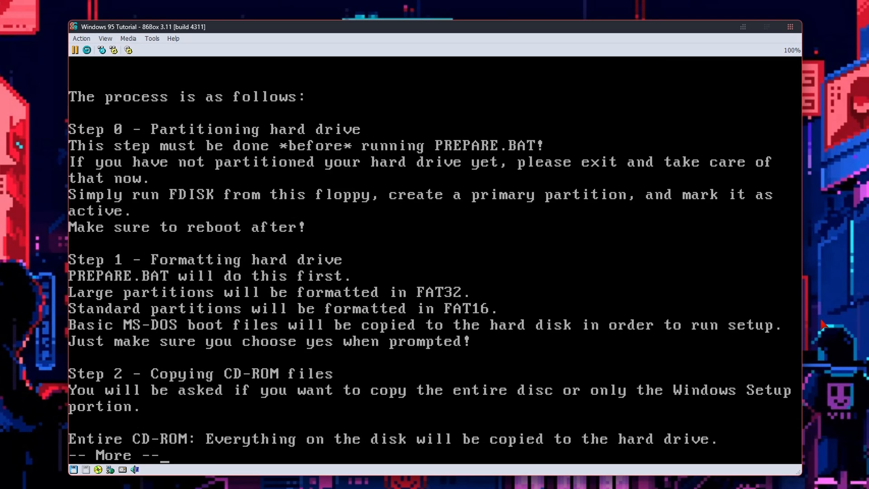
key("space")
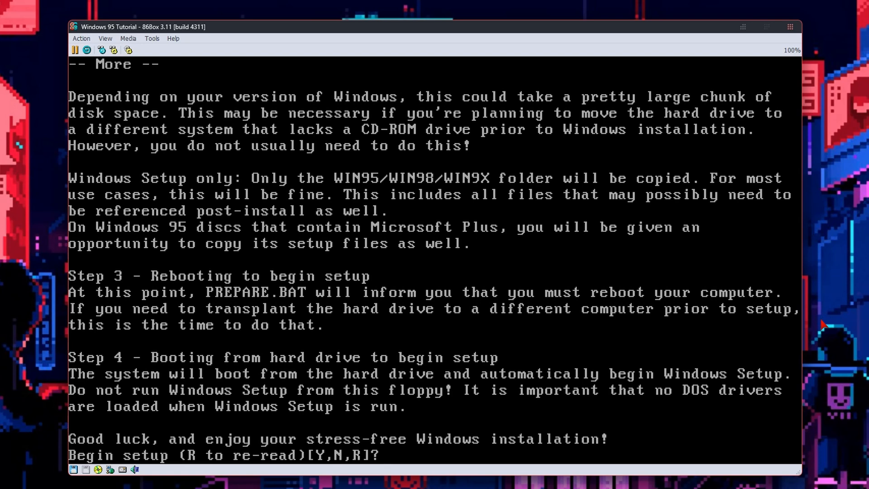
key("y")
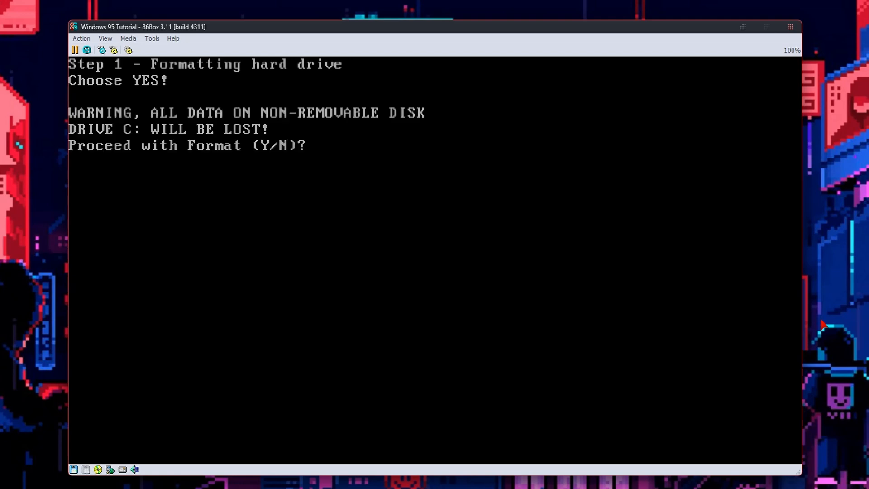
type("y")
key("Return")
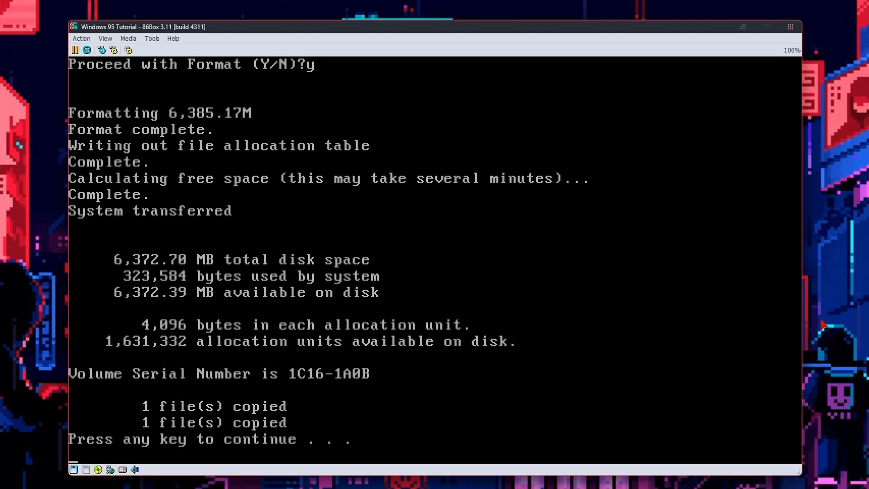
key("Return")
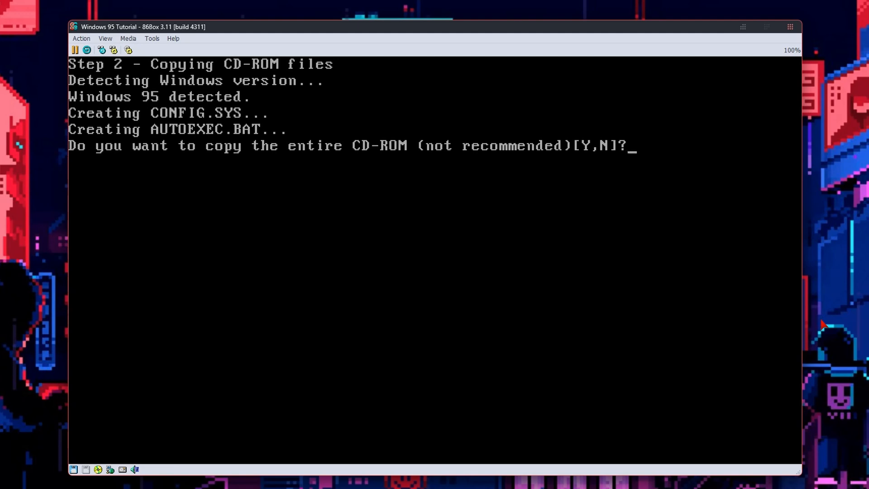
- Decline copying the entire CD-ROM but copy the Plus! installation files (N, then Y)
type("N")
key("Return")
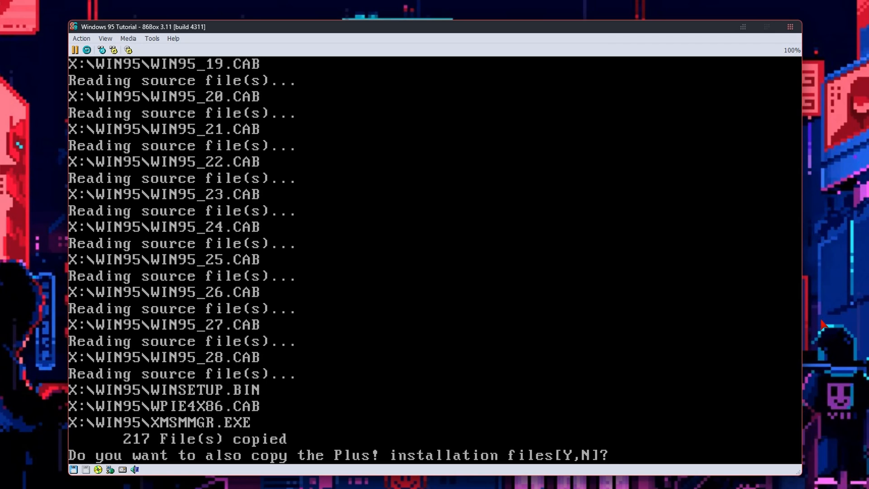
type("Y")
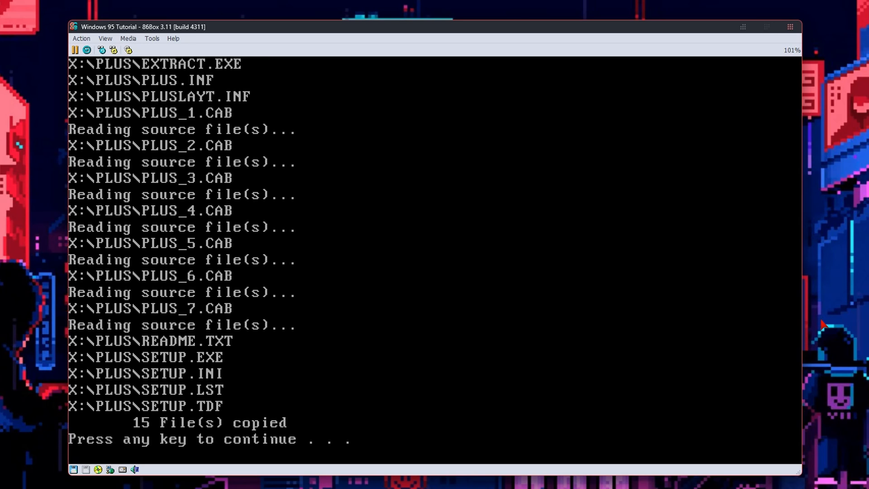
key("Return")
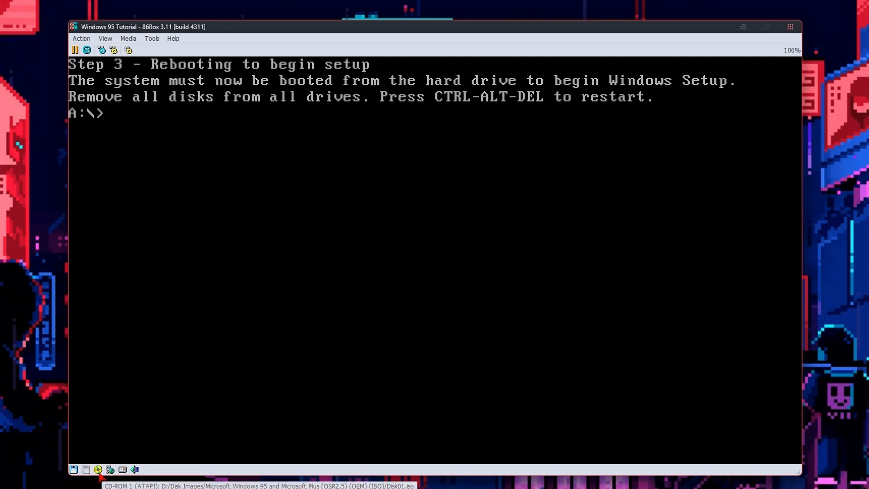
- Eject Disk01.iso from the virtual CD-ROM drive and the disk from the floppy drive
left_click(98, 470)
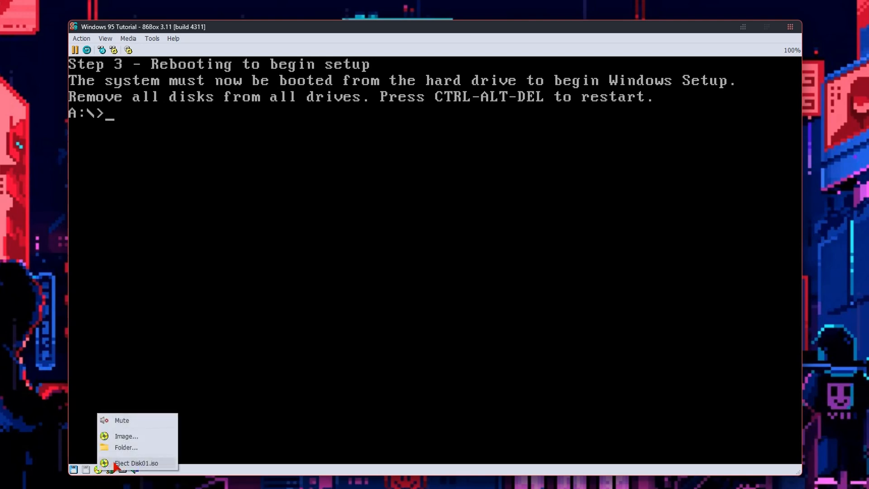
left_click(116, 463)
left_click(74, 469)
left_click(117, 457)
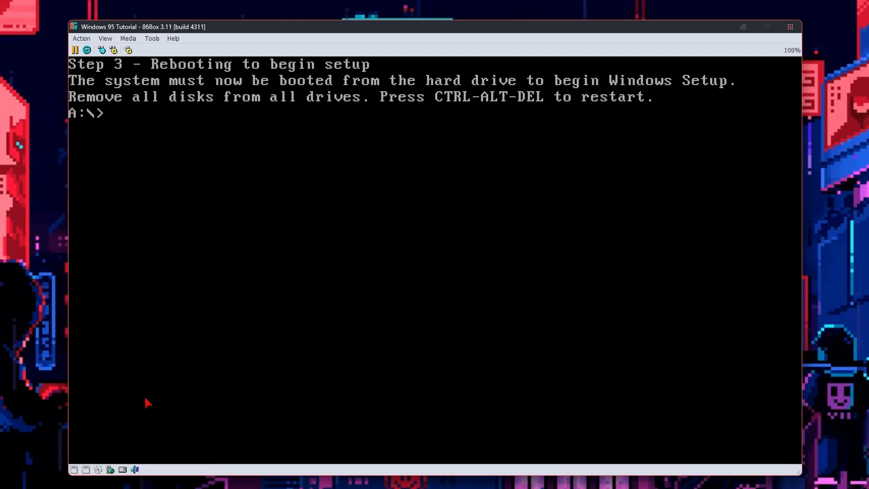
- Reboot the VM from the hard disk, let Setup run its system check, and browse the Media and Action menus
left_click(103, 50)
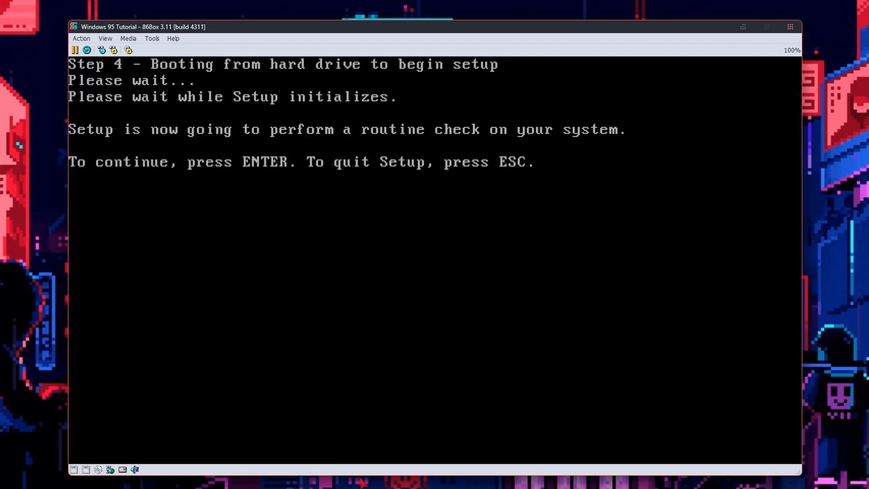
key("Return")
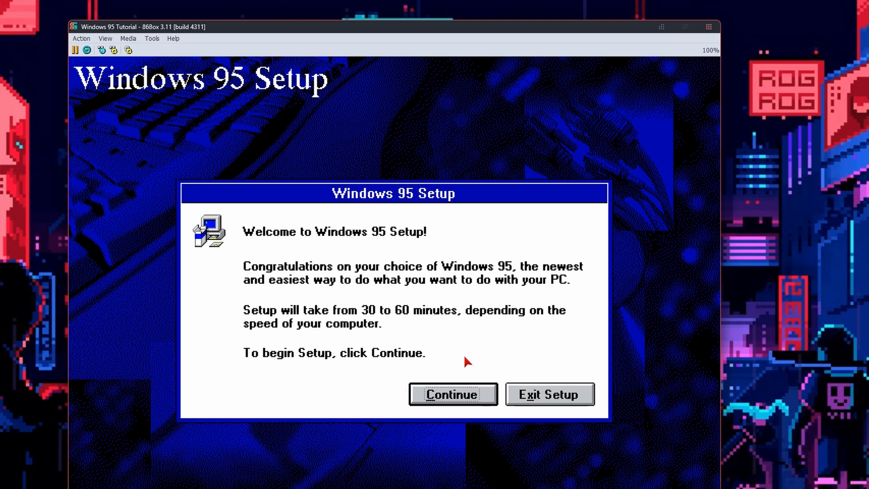
left_click(127, 39)
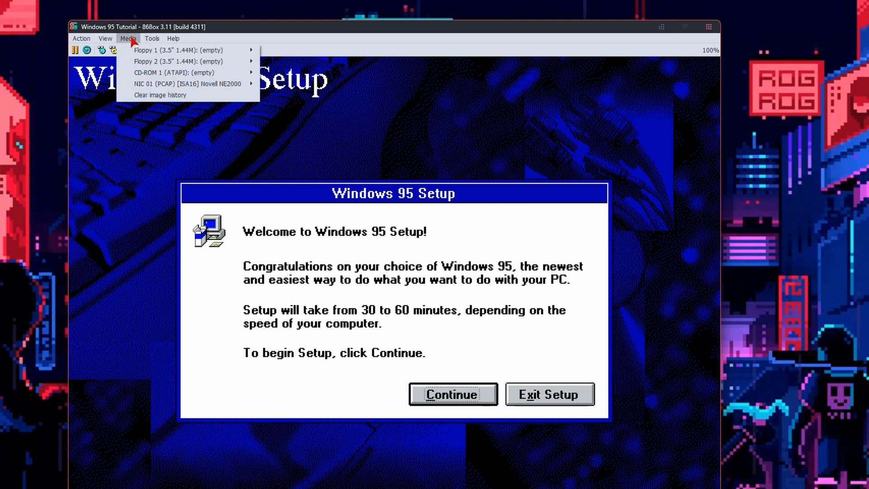
left_click(63, 40)
left_click(105, 39)
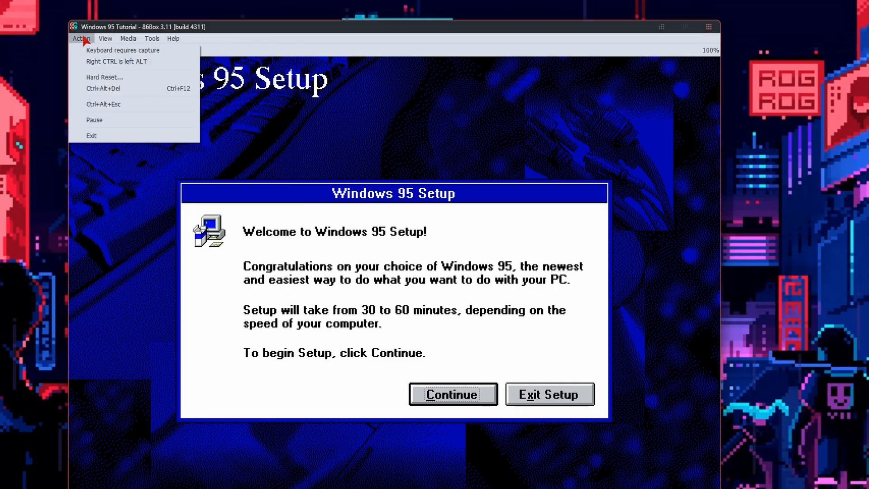
- Open the machine settings and review the Input devices, mouse configuration, Sound and Display pages
left_click(154, 53)
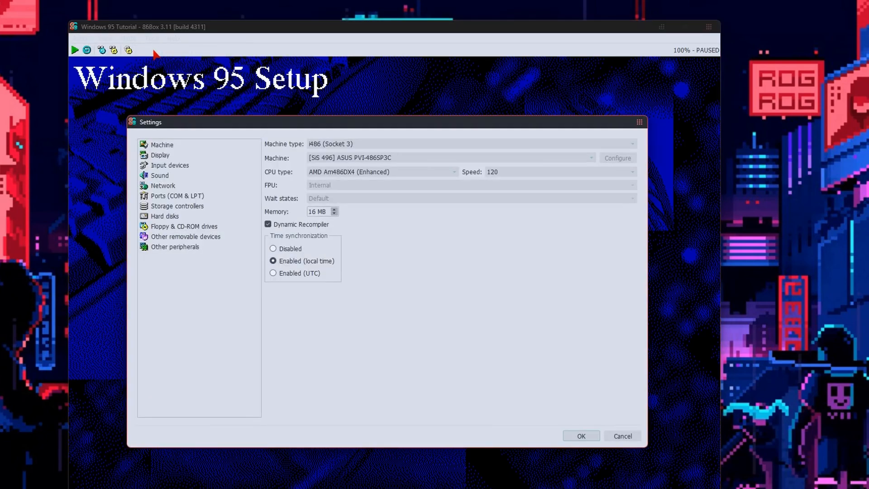
left_click(170, 165)
left_click(592, 145)
left_click(368, 301)
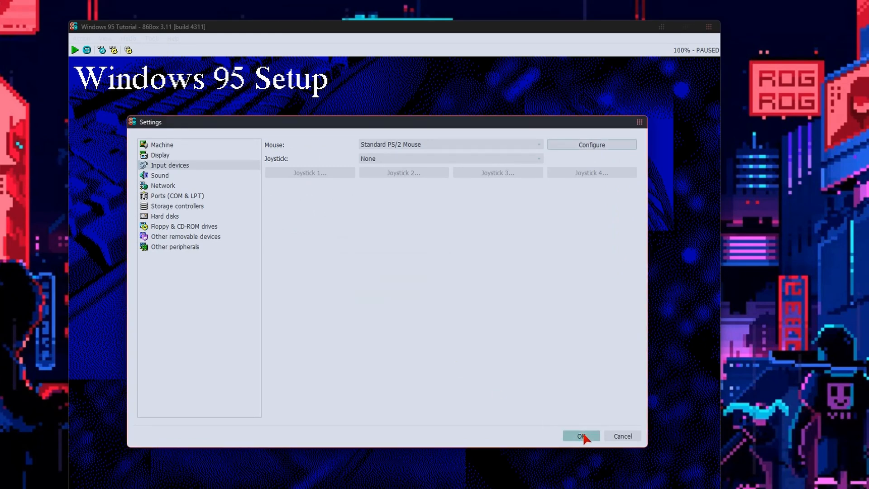
left_click(180, 175)
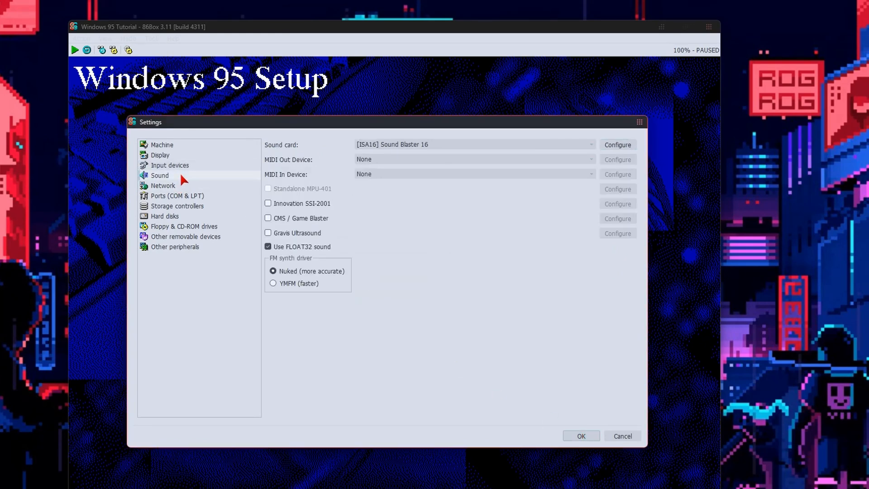
left_click(187, 154)
- Review storage controllers with the hard disk controller at None, drives and peripherals, then apply with OK
left_click(199, 204)
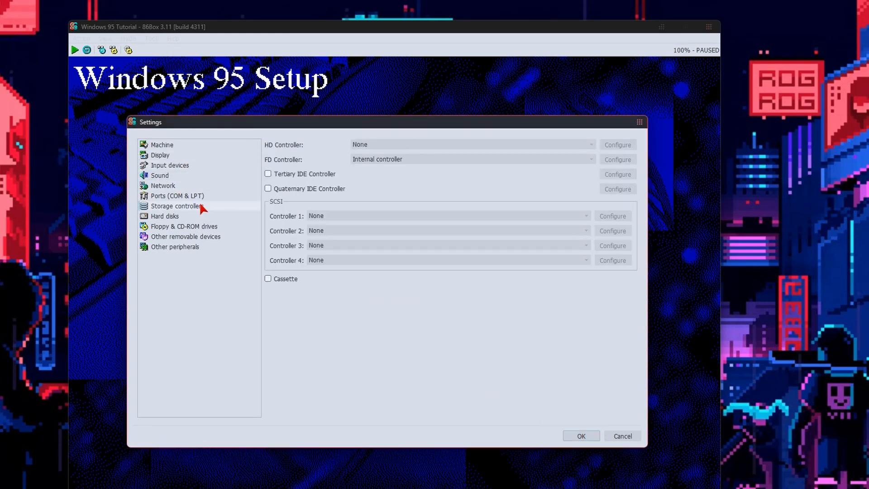
left_click(366, 145)
left_click(338, 143)
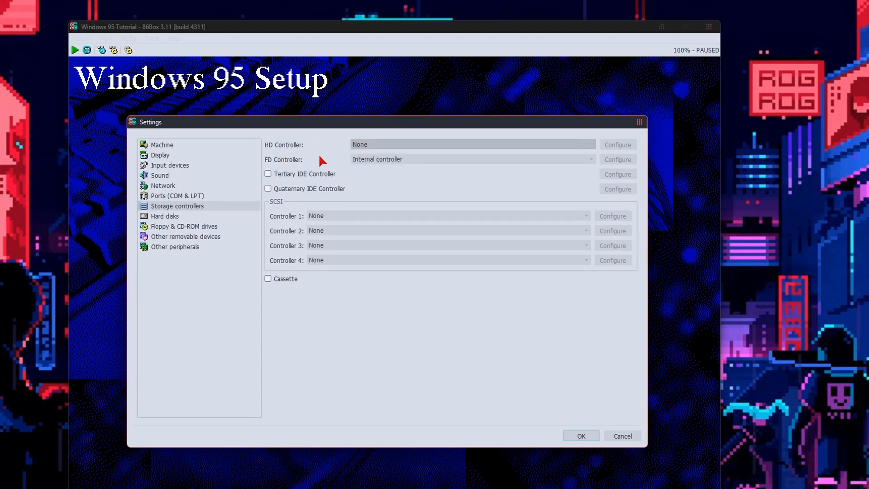
left_click(238, 215)
left_click(235, 225)
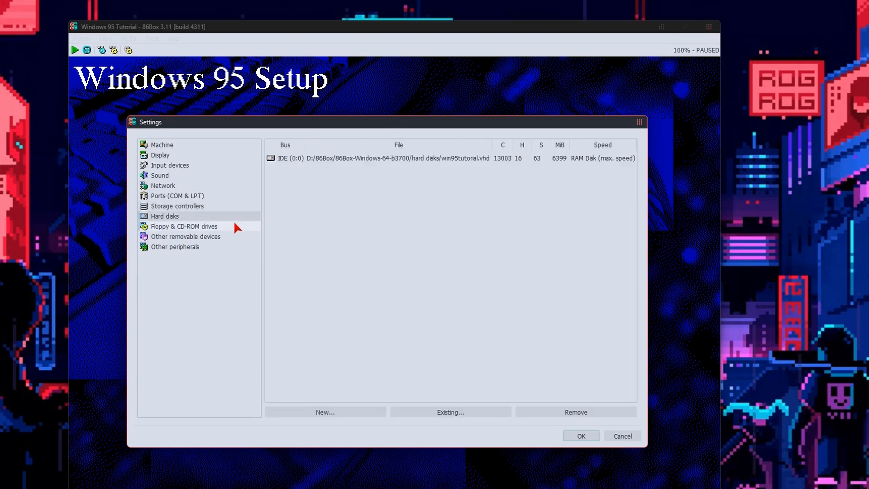
left_click(216, 246)
left_click(217, 238)
left_click(215, 246)
left_click(576, 436)
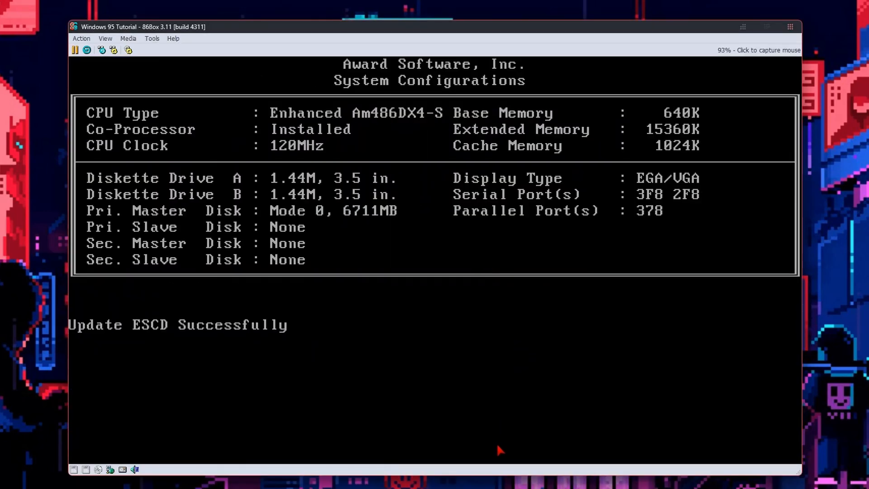
- Continue past Setup's system check and the Windows 95 welcome screen to the Choose Directory page
key("Return")
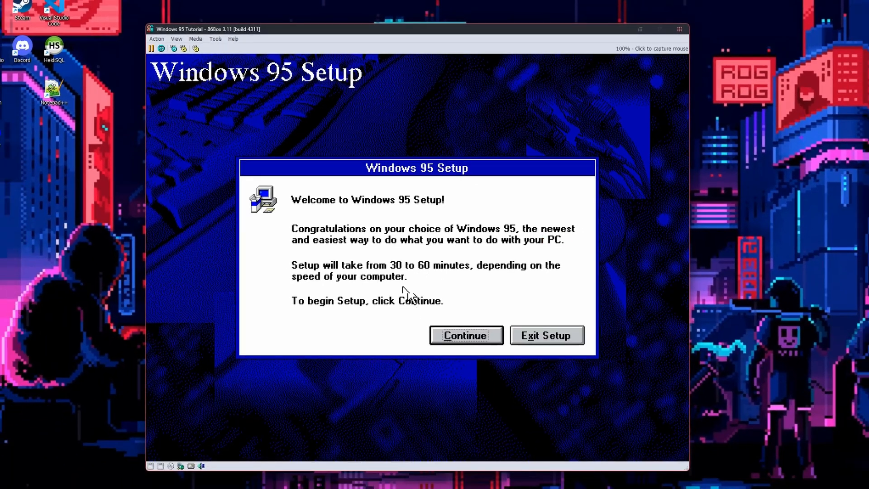
left_click(403, 288)
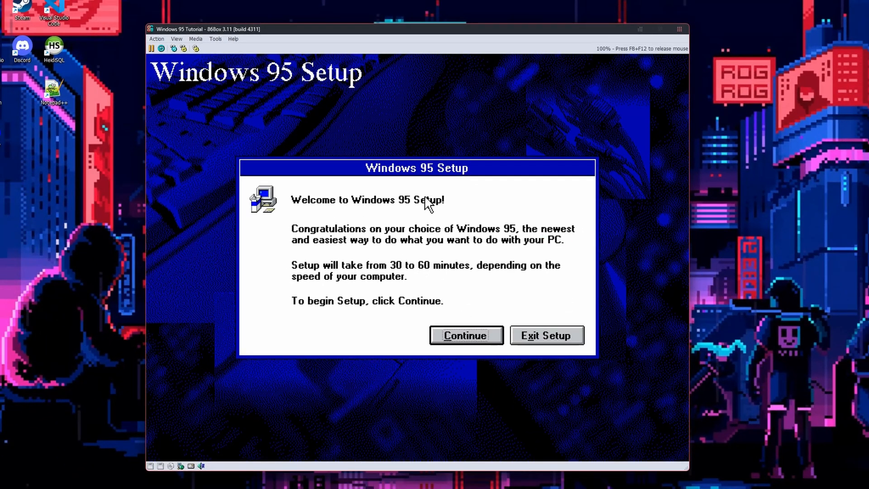
left_click(457, 333)
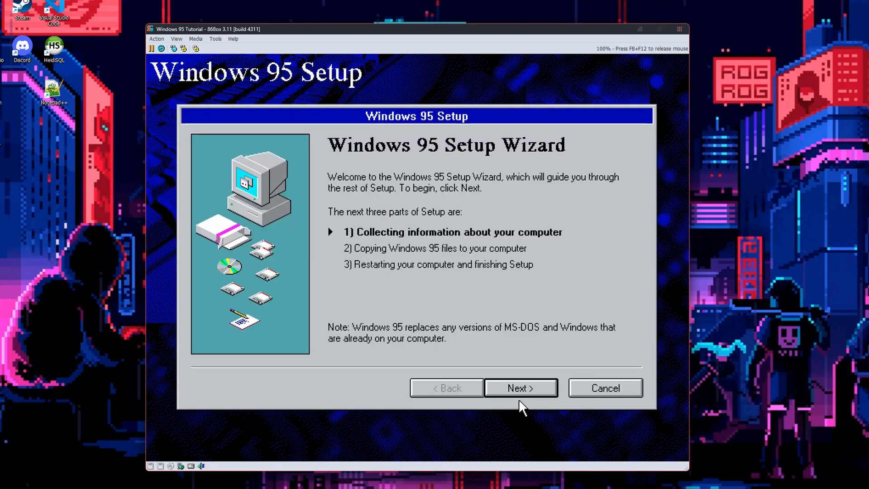
left_click(523, 392)
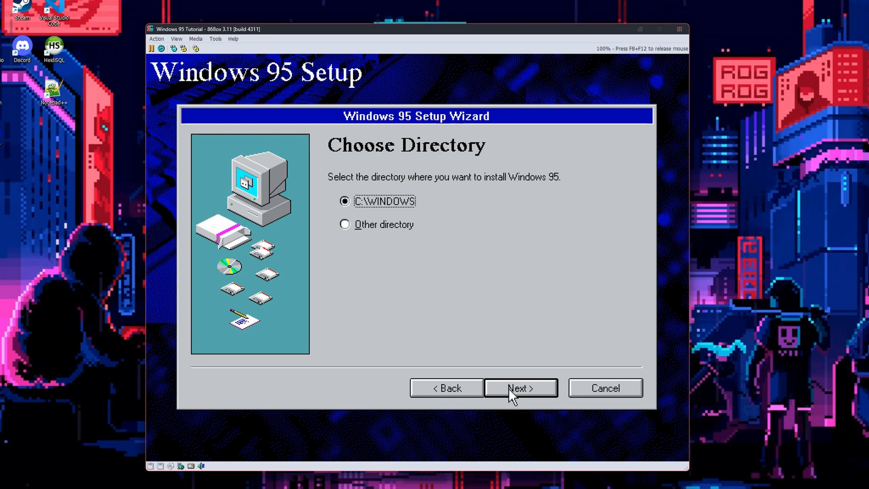
- Keep C:\WINDOWS as the install directory and choose the Custom setup type
left_click(509, 388)
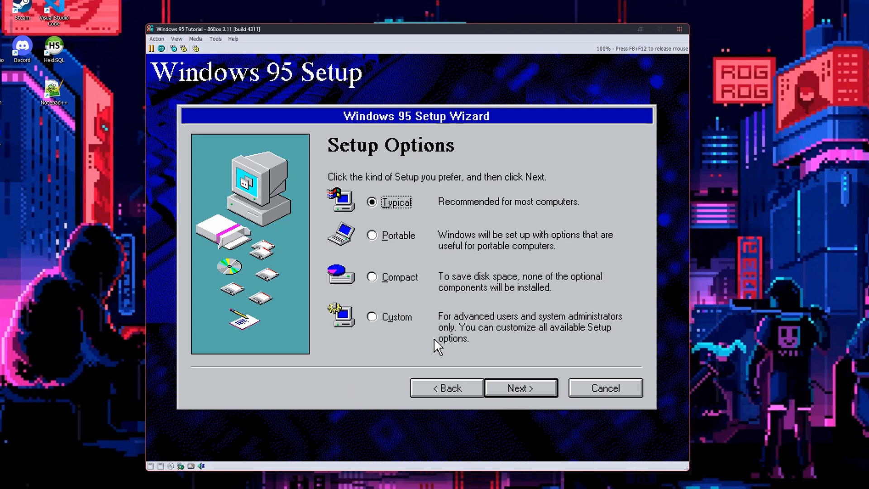
left_click(397, 317)
left_click(520, 383)
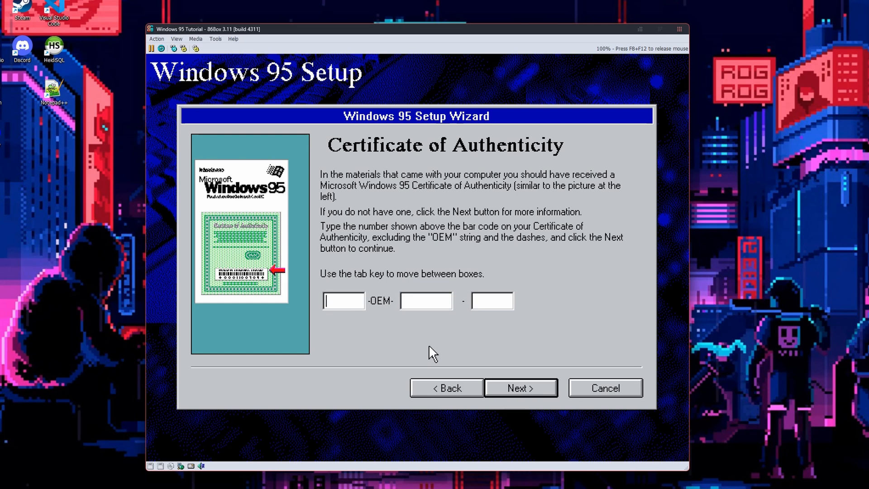
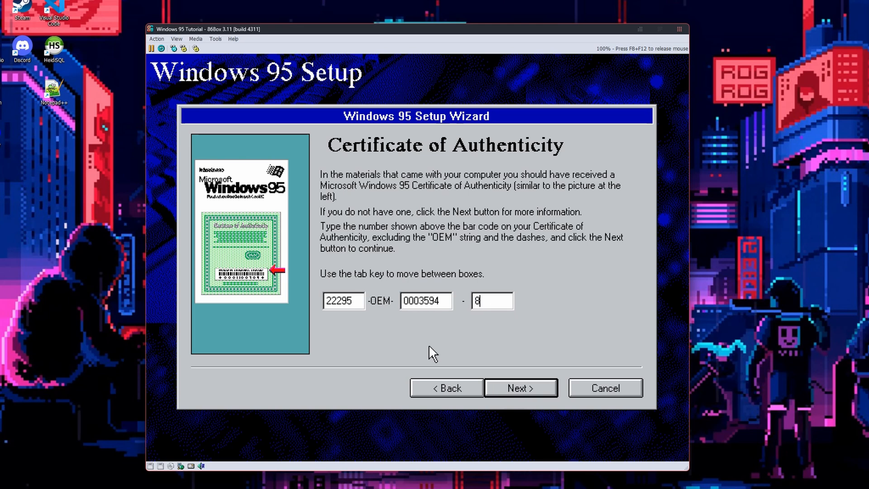
- Enter the certificate number, then the user's name and company name, and continue
key("Return")
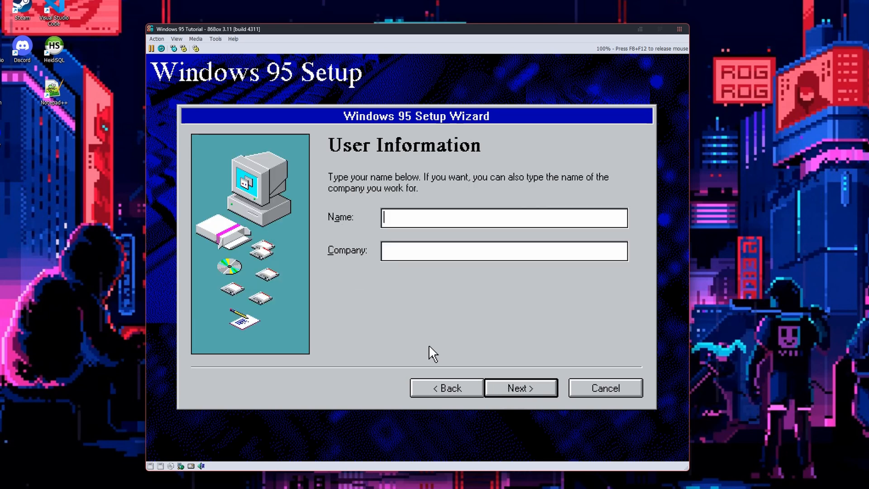
key("Tab")
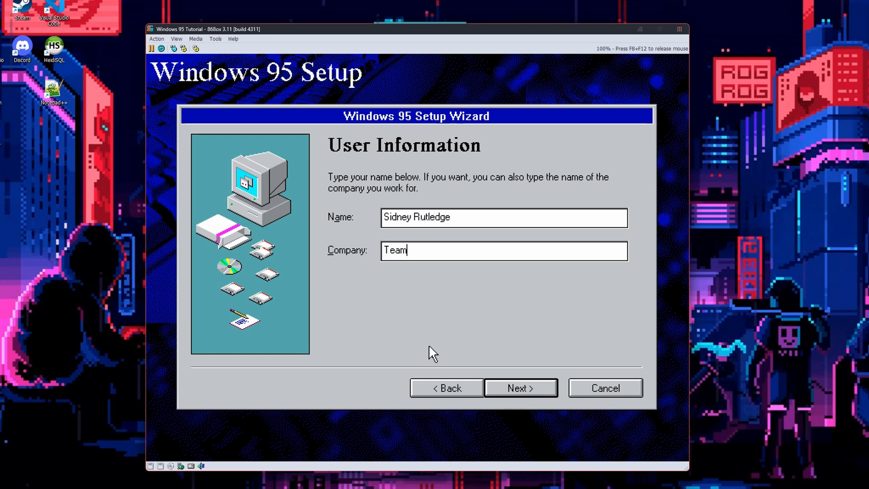
left_click(503, 387)
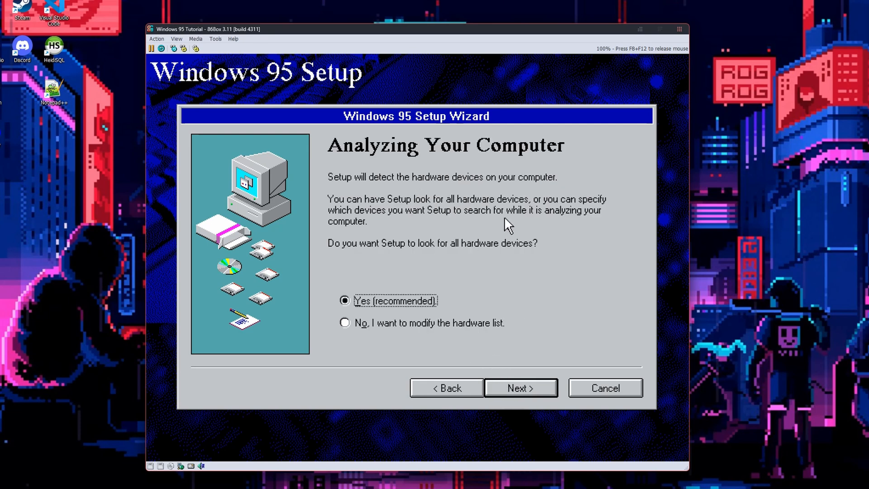
- Tick CD-ROM Drive, Network Adapter and Sound, MIDI, or Video Capture Card, then run hardware detection
left_click(527, 383)
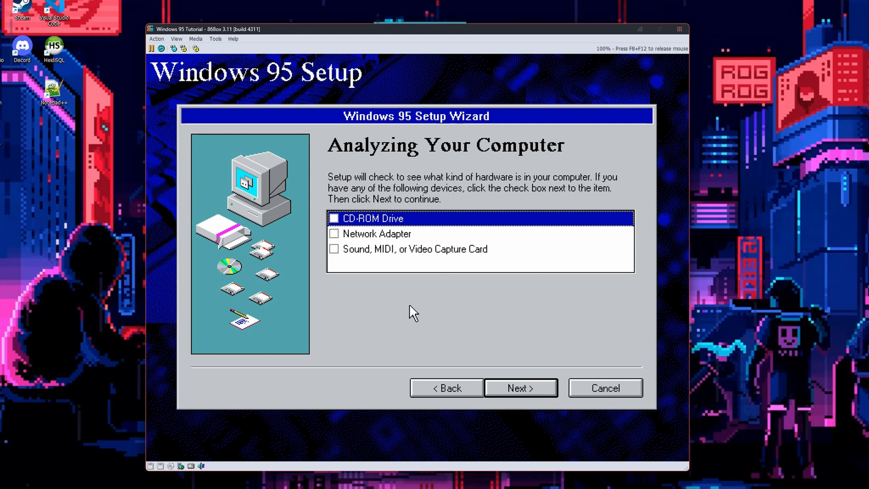
left_click(334, 219)
left_click(335, 232)
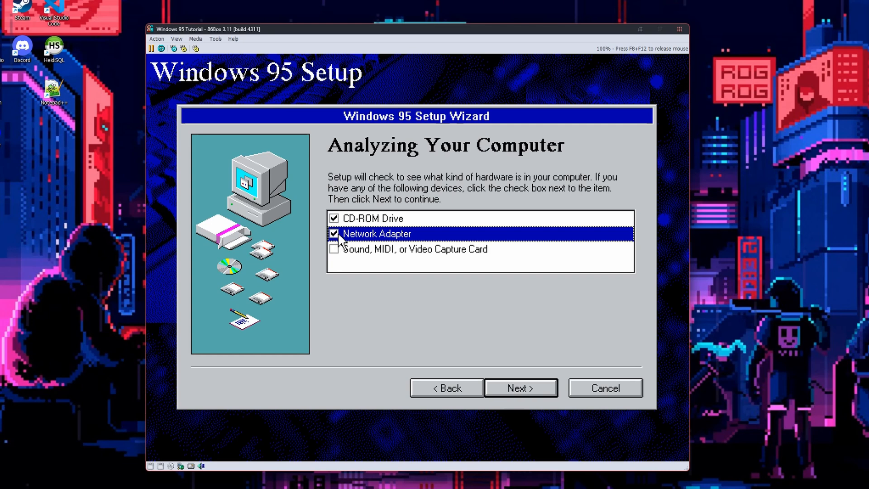
left_click(335, 249)
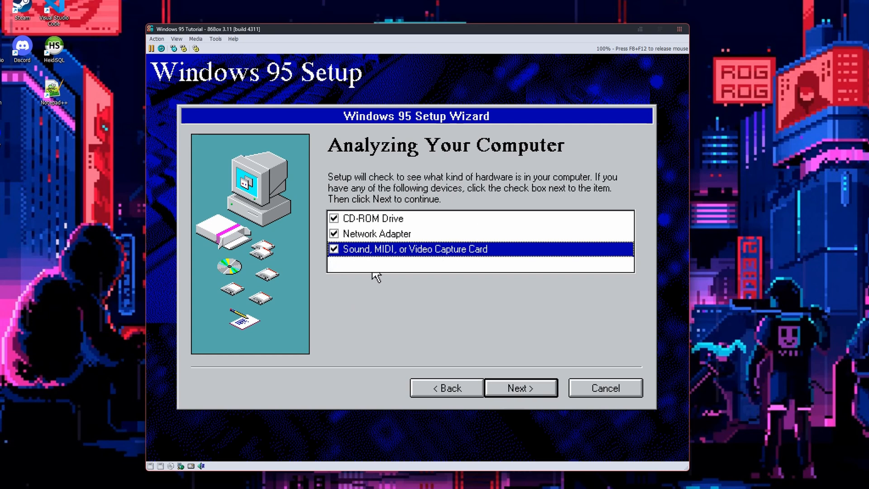
left_click(533, 384)
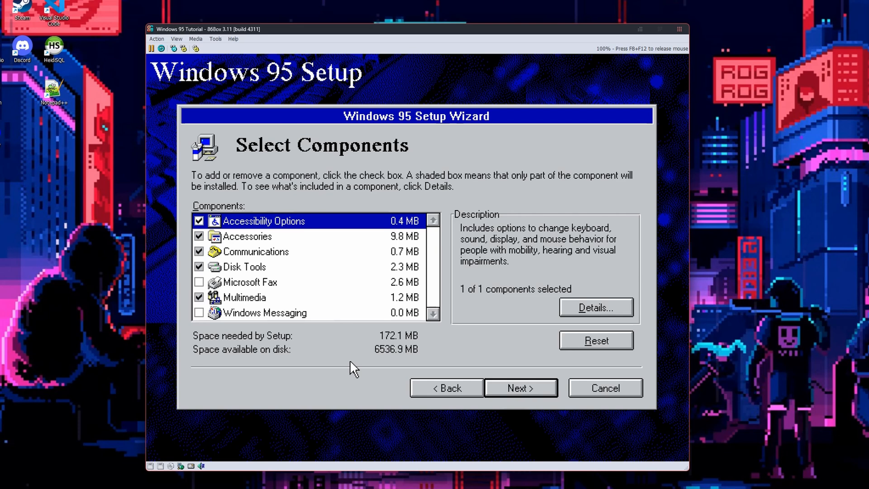
- Fully select Accessories, Communications, Disk Tools and Multimedia, and add Windows Messaging and Microsoft Fax
left_click(199, 236)
left_click(200, 237)
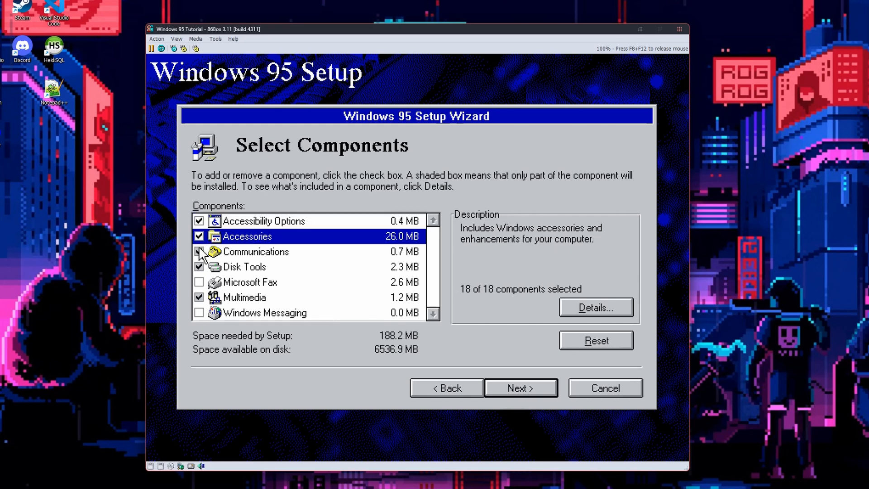
left_click(199, 252)
left_click(199, 251)
left_click(199, 267)
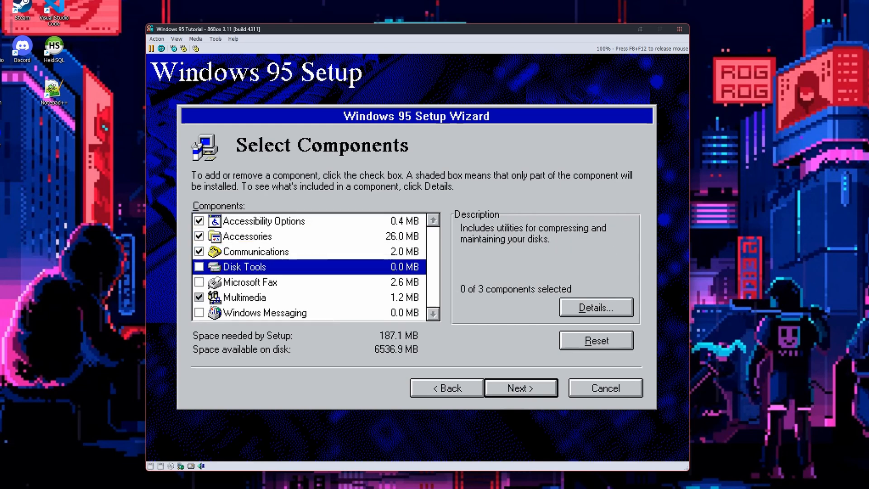
left_click(199, 266)
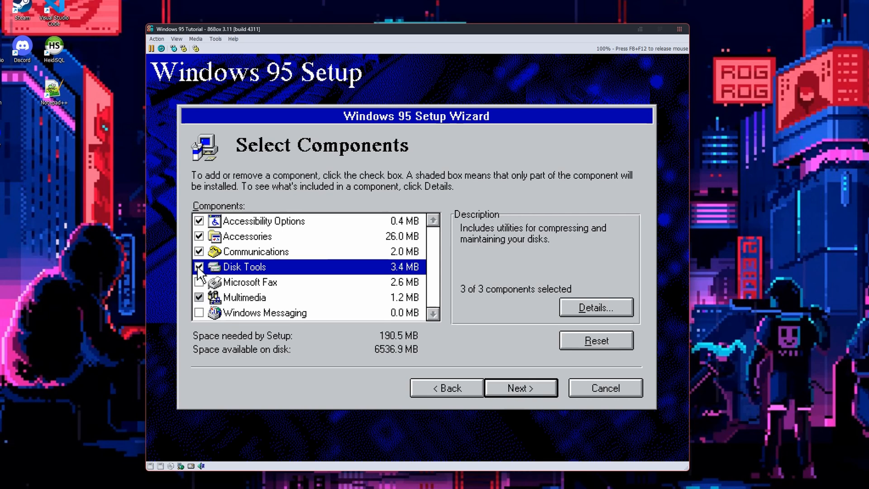
left_click(199, 298)
left_click(199, 297)
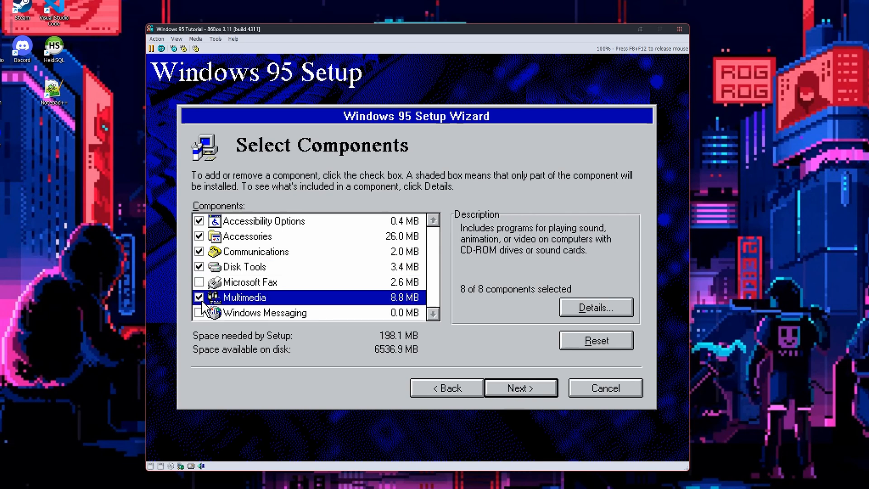
left_click(199, 313)
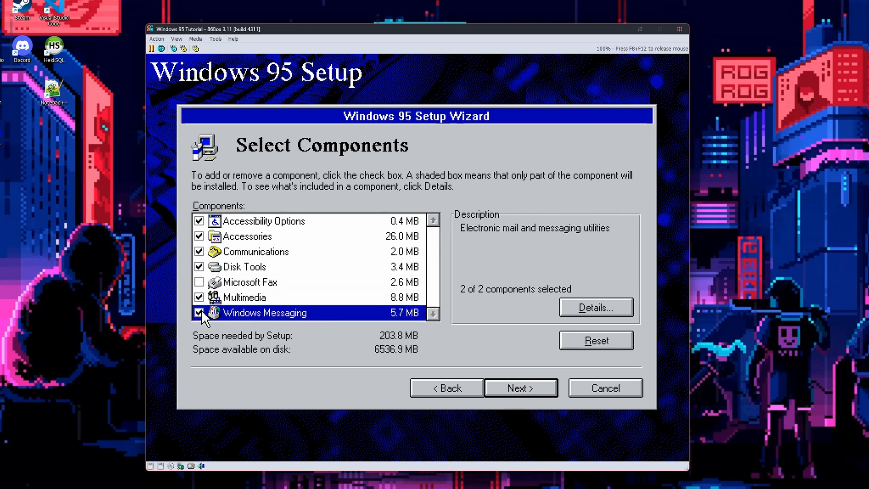
left_click(200, 283)
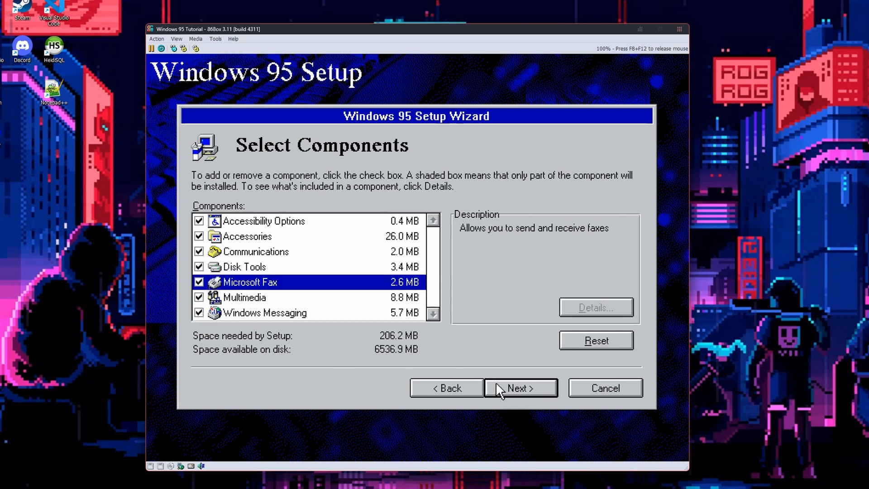
left_click(527, 385)
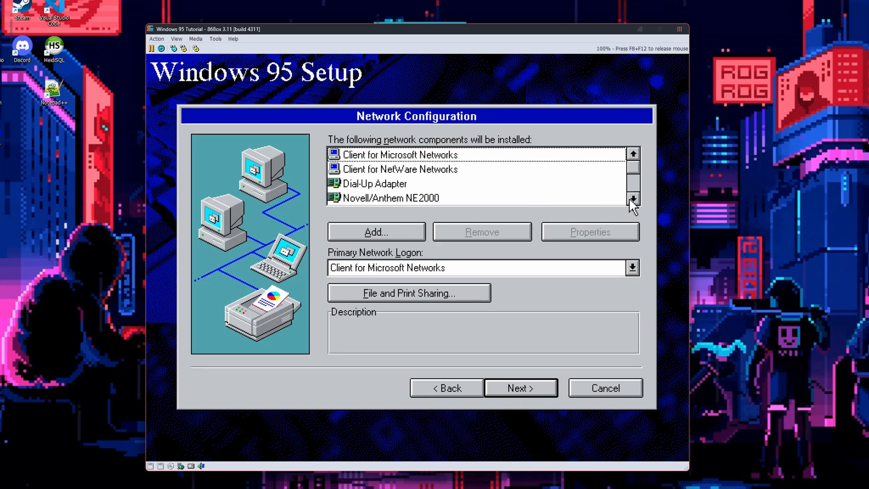
- Add Microsoft's TCP/IP protocol to the network components
left_click(633, 199)
left_click(633, 198)
left_click(633, 198)
left_click(633, 198)
mouse_move(631, 181)
left_mouse_down()
mouse_move(631, 155)
mouse_move(636, 192)
mouse_move(635, 164)
left_mouse_up()
left_click(374, 232)
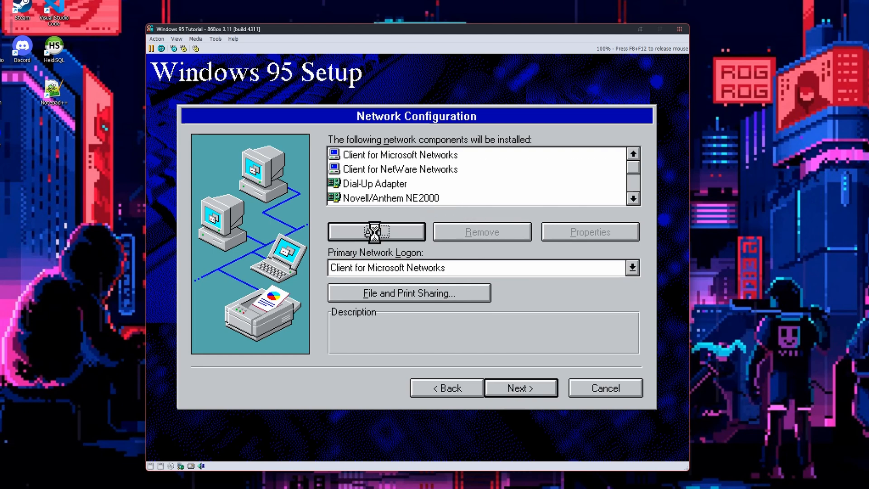
left_click(239, 208)
left_click(514, 182)
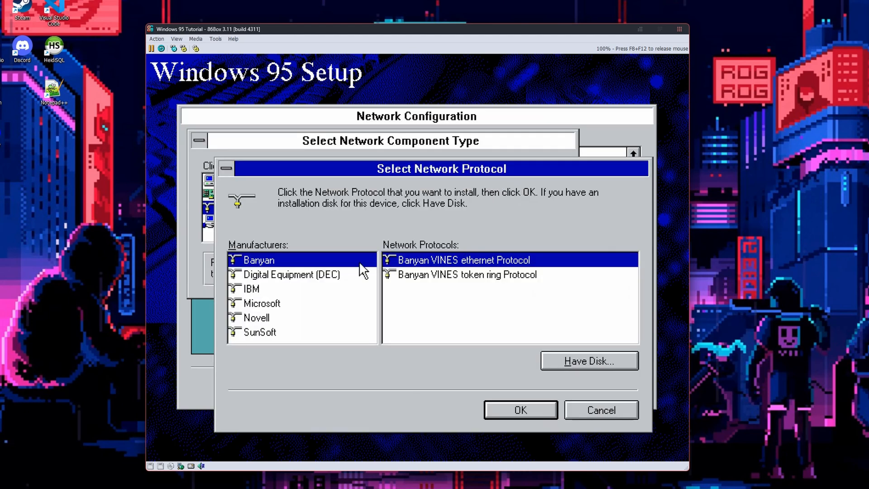
left_click(272, 302)
left_click(432, 318)
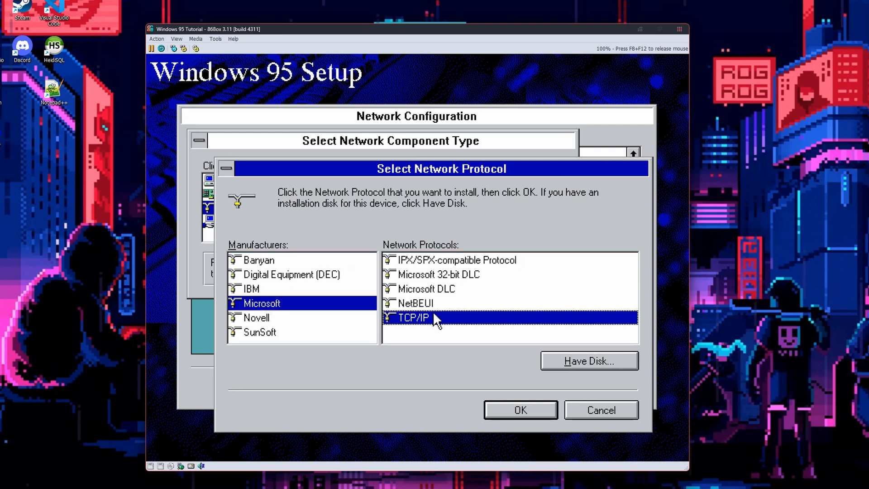
left_click(514, 410)
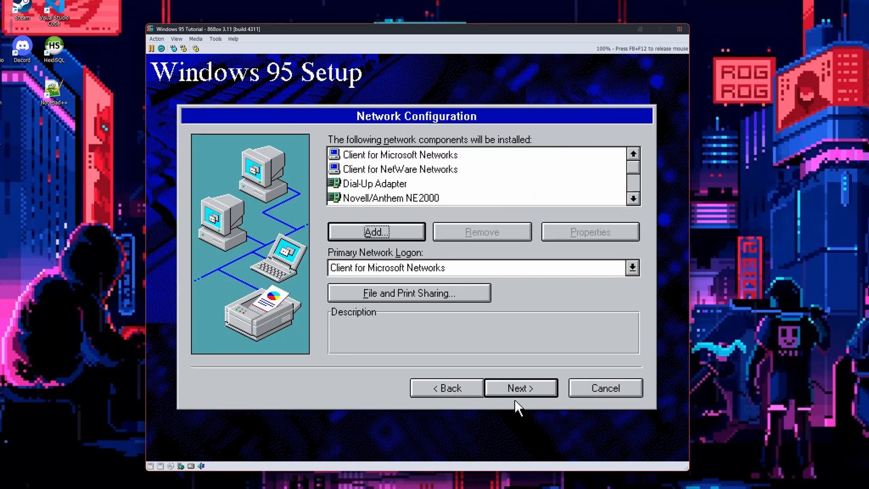
- Check the TCP/IP bindings for the NE2000 and Dial-Up Adapter and make Windows Logon the primary logon
left_click(632, 196)
left_click(632, 197)
left_click(632, 197)
left_click(633, 197)
left_click(633, 197)
left_click(633, 197)
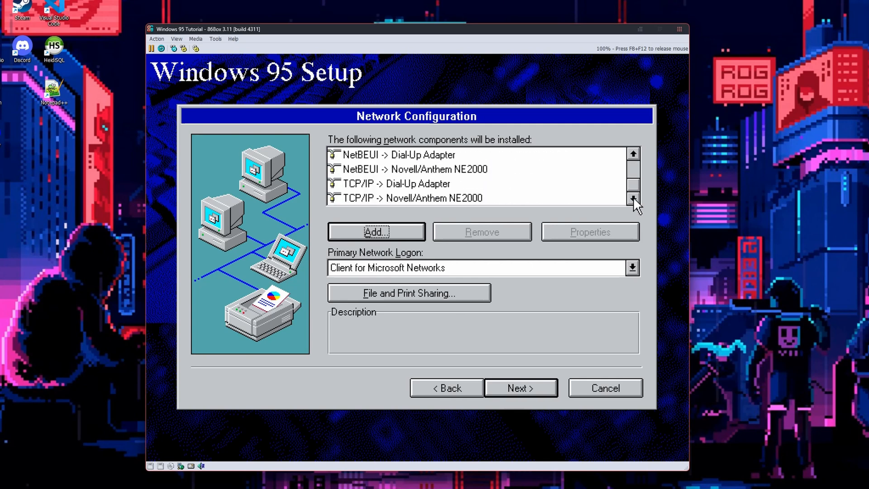
left_click(419, 198)
left_click(432, 183)
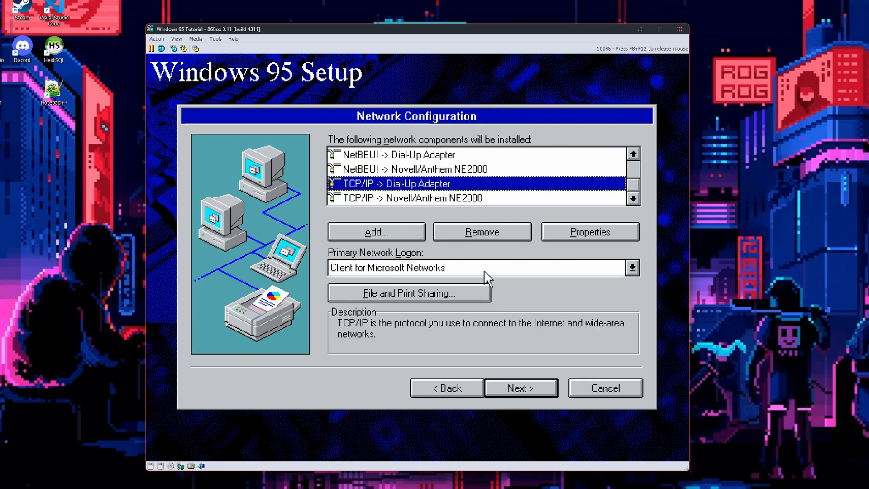
left_click(404, 268)
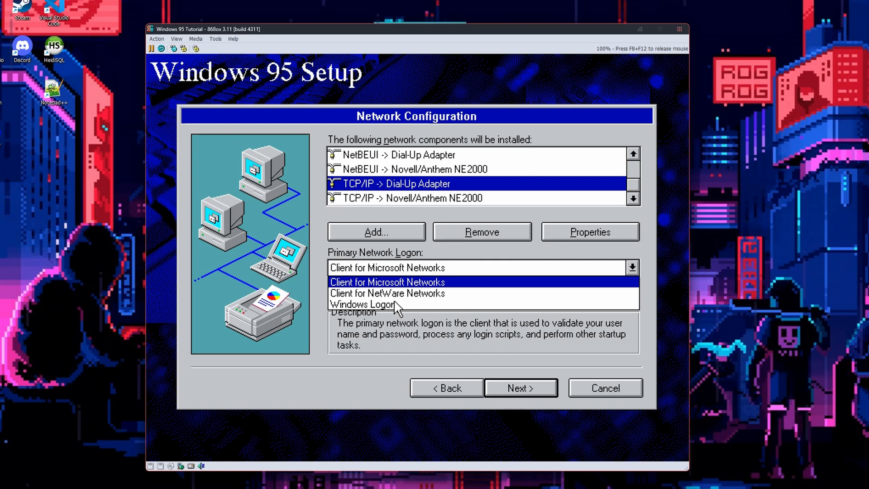
left_click(363, 305)
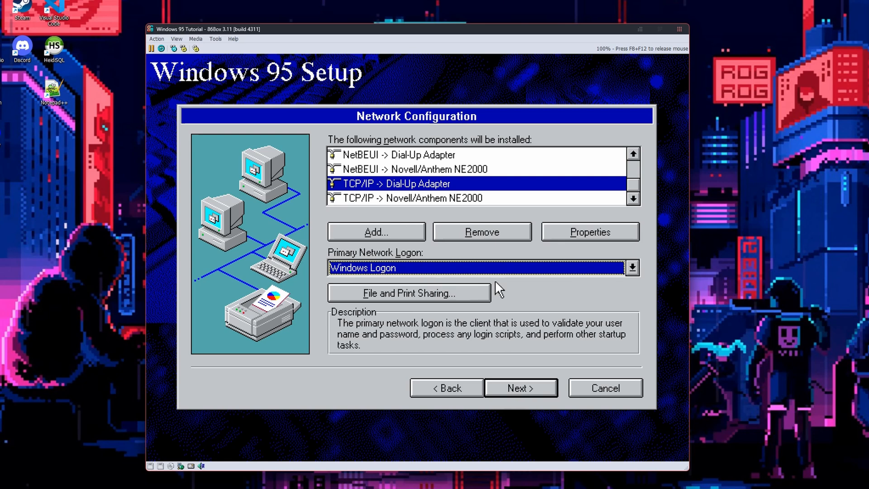
- Leave file and print sharing turned off and continue to the Identification page
left_click(387, 295)
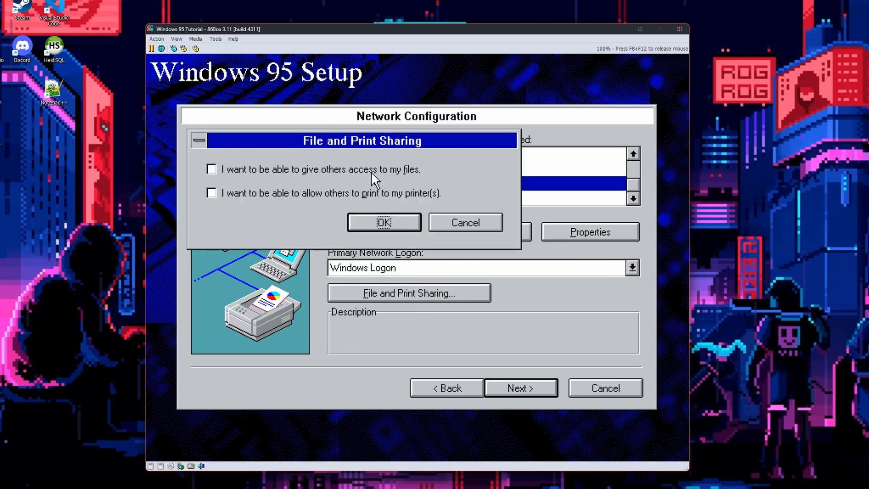
left_click(457, 222)
left_click(436, 296)
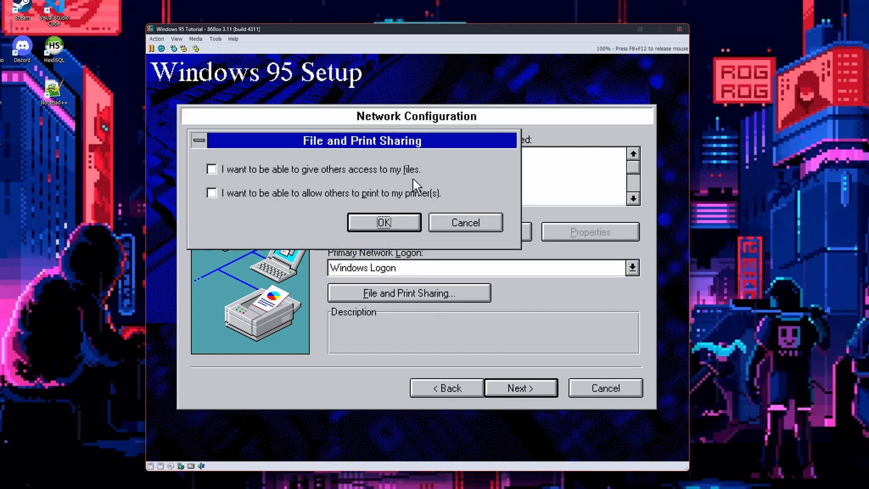
left_click(461, 229)
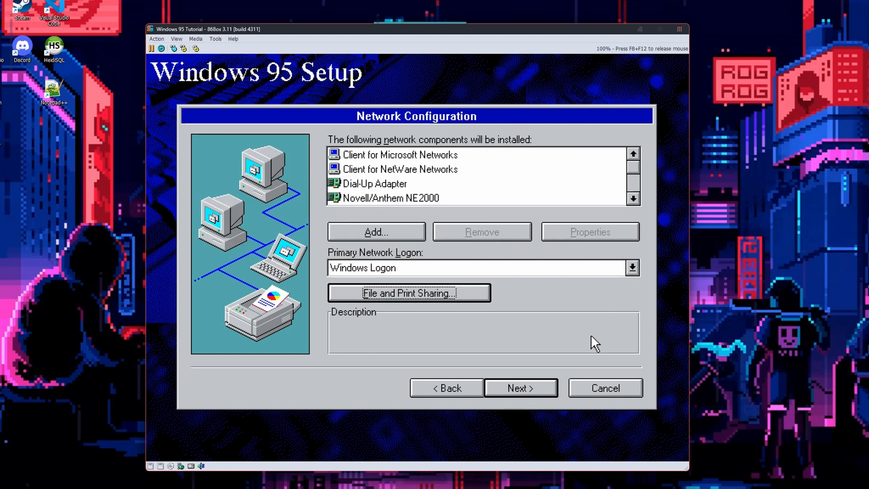
left_click(553, 385)
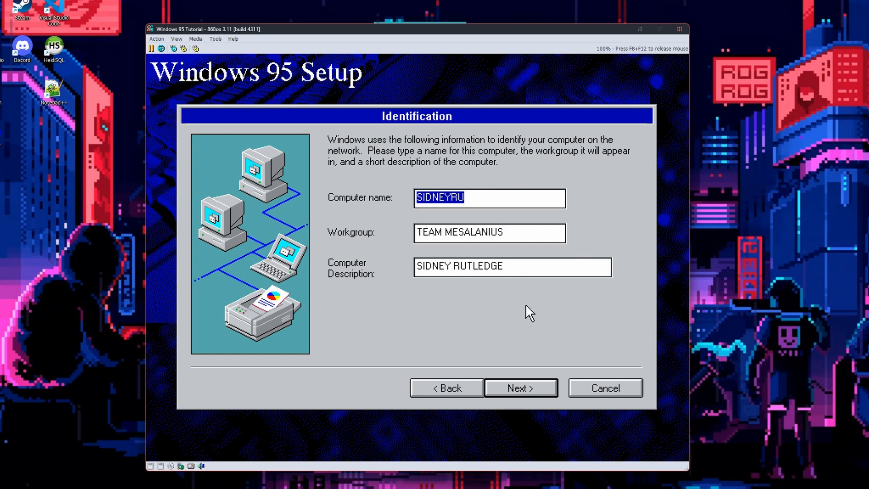
- Change the monitor in the computer settings to Super VGA 800x600
left_click(525, 389)
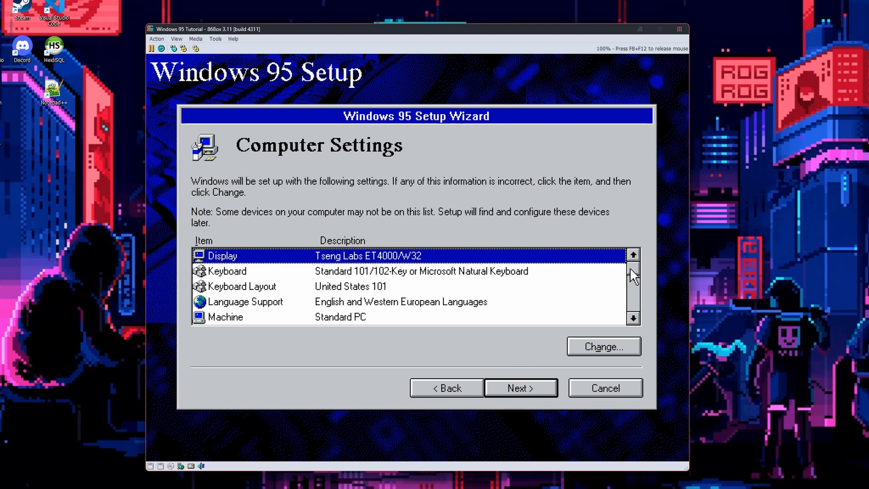
left_click(633, 318)
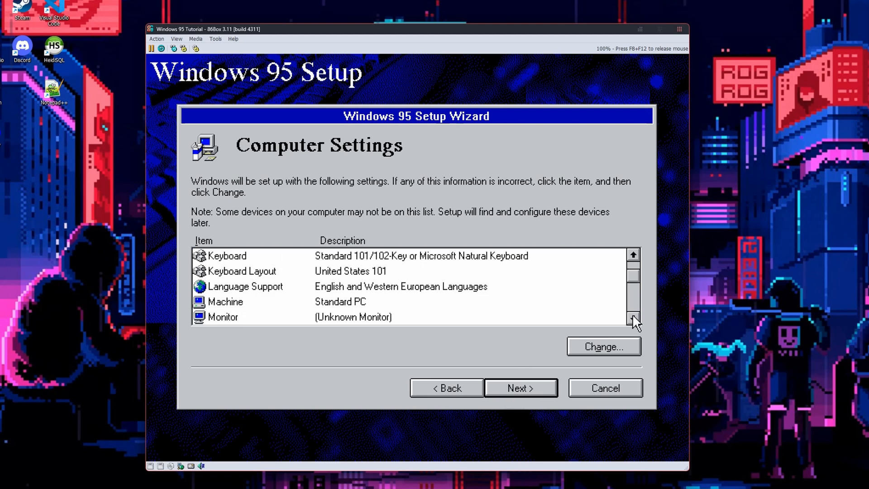
left_click(633, 318)
left_click(632, 318)
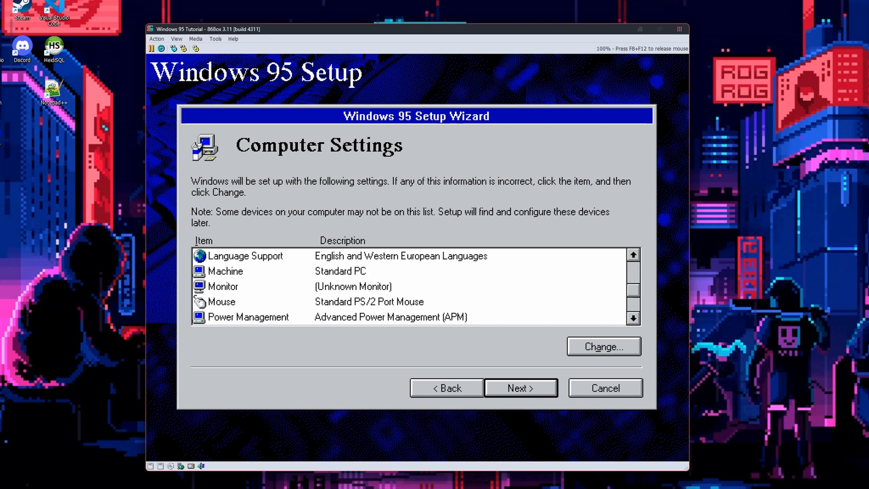
left_click(633, 318)
left_click(633, 318)
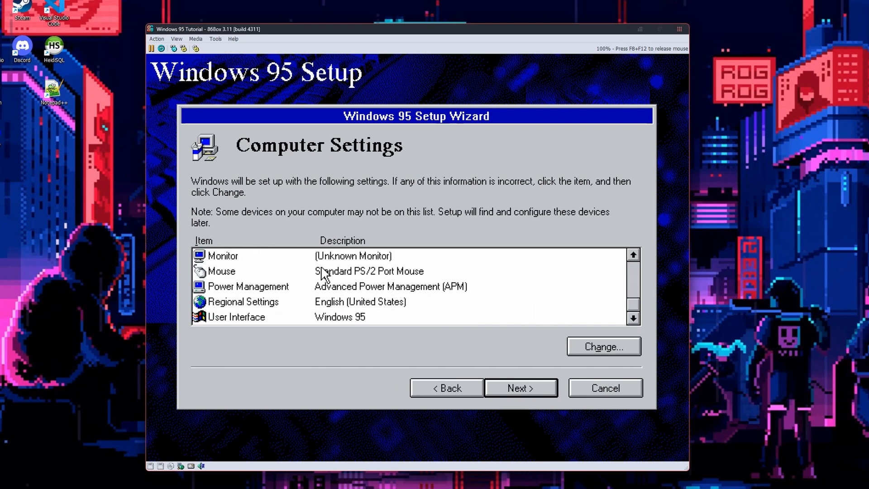
left_click(356, 257)
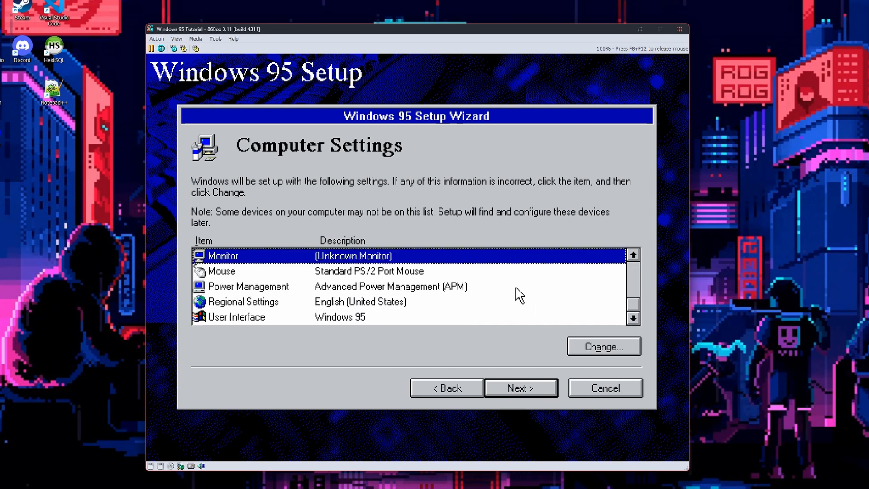
left_click(593, 344)
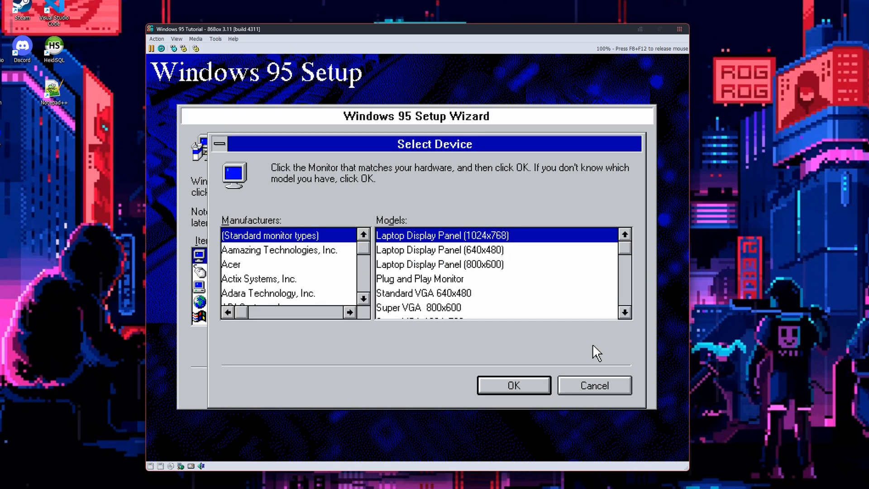
left_click(625, 312)
left_click(624, 313)
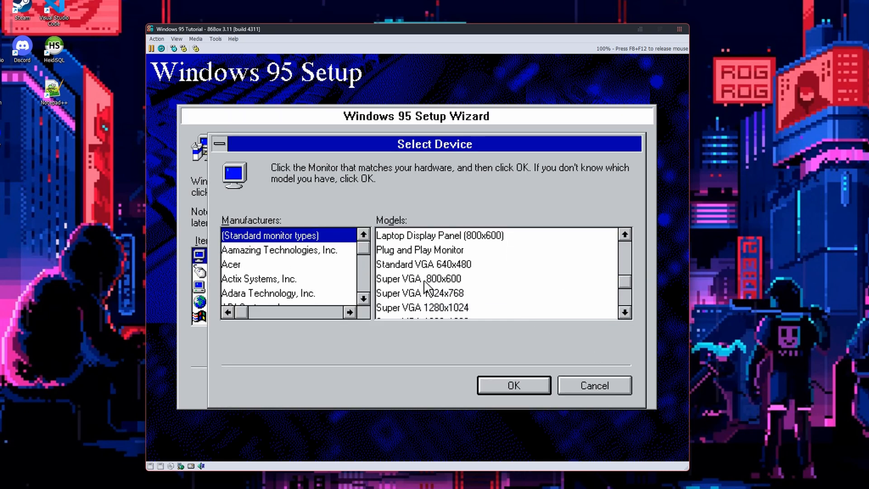
left_click(425, 280)
left_click(625, 312)
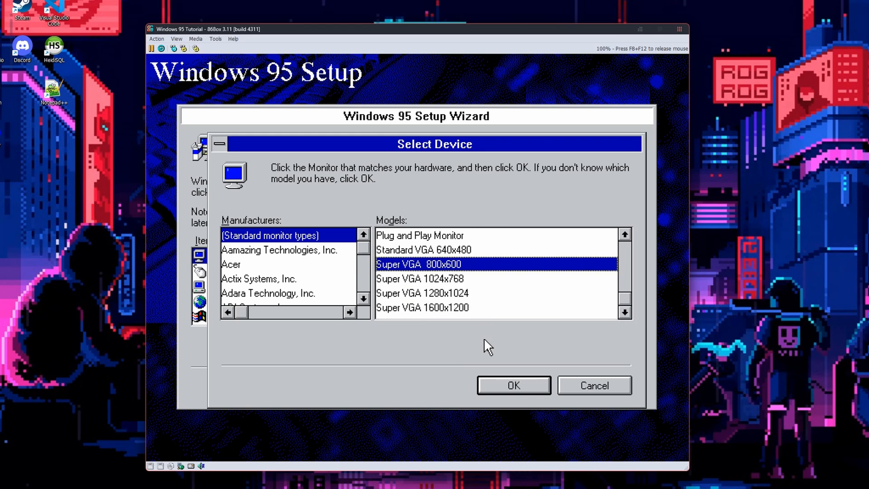
left_click(515, 385)
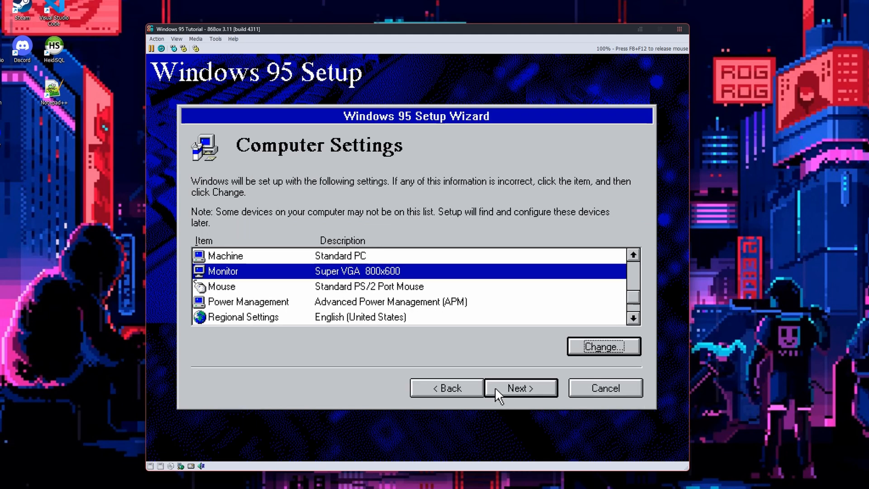
- Accept the computer settings and decline creating a startup disk
left_click(625, 317)
left_click(539, 381)
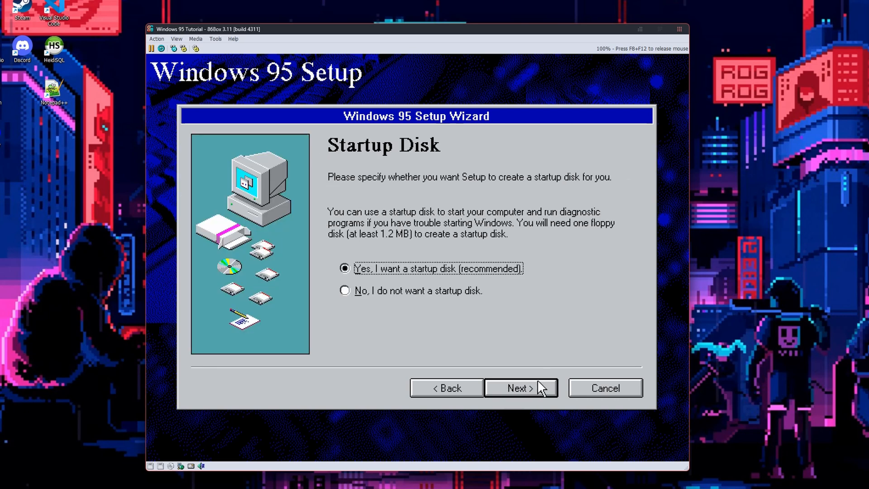
left_click(348, 292)
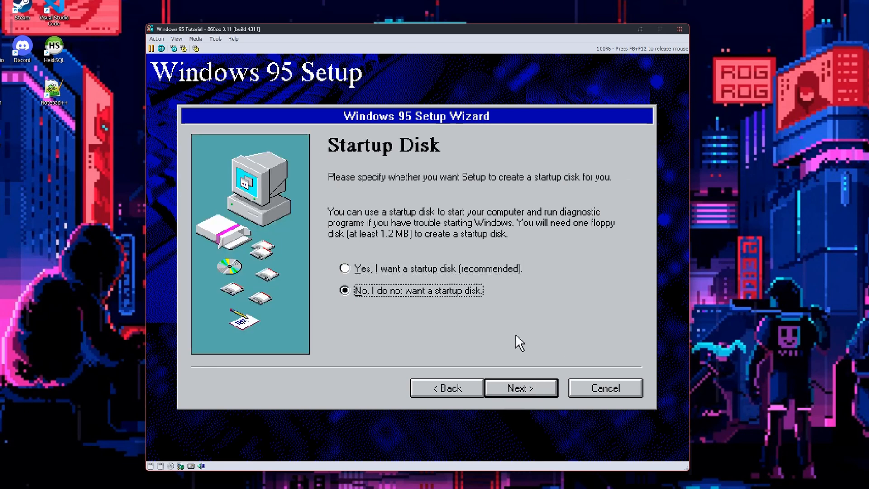
left_click(534, 392)
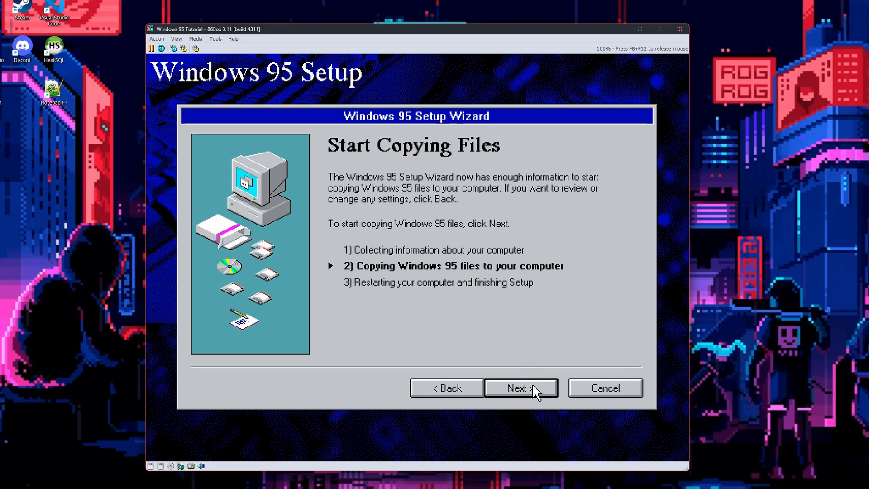
- Start copying the Windows 95 files and ignore the SUWIN error
left_click(532, 385)
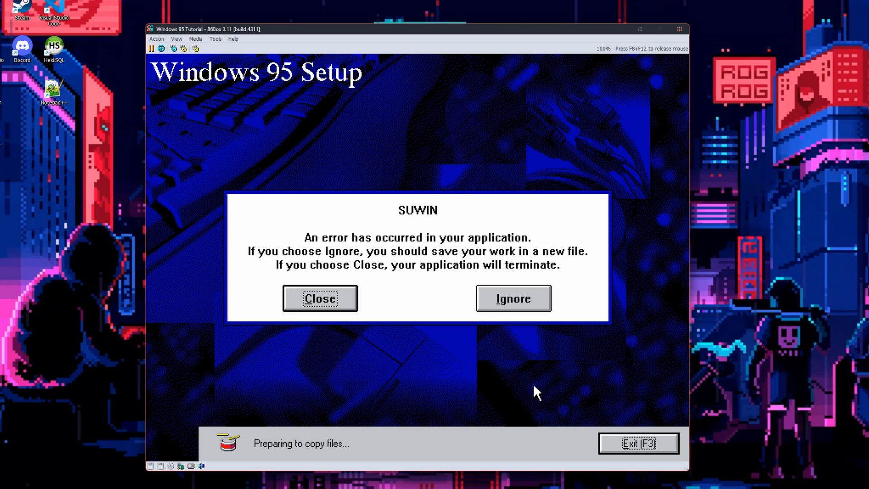
left_click(480, 290)
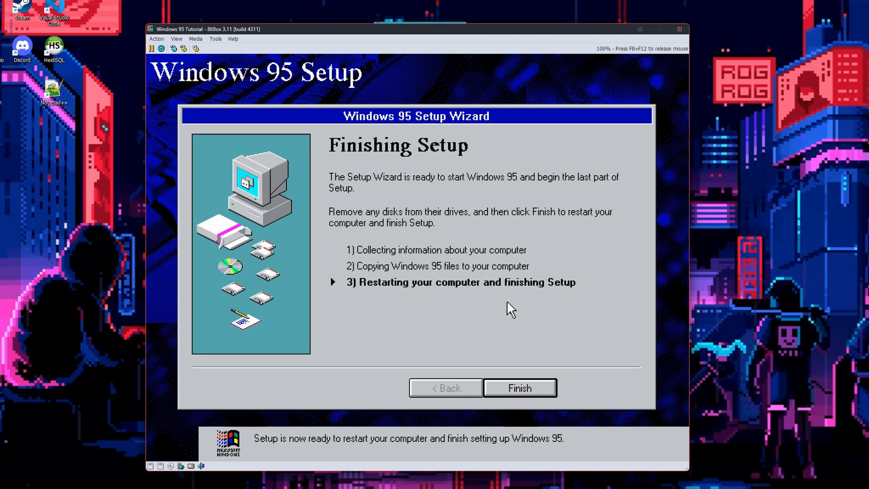
- Restart to finish setup, keep DHCP messages on, and log on with a user name and blank password
left_click(511, 384)
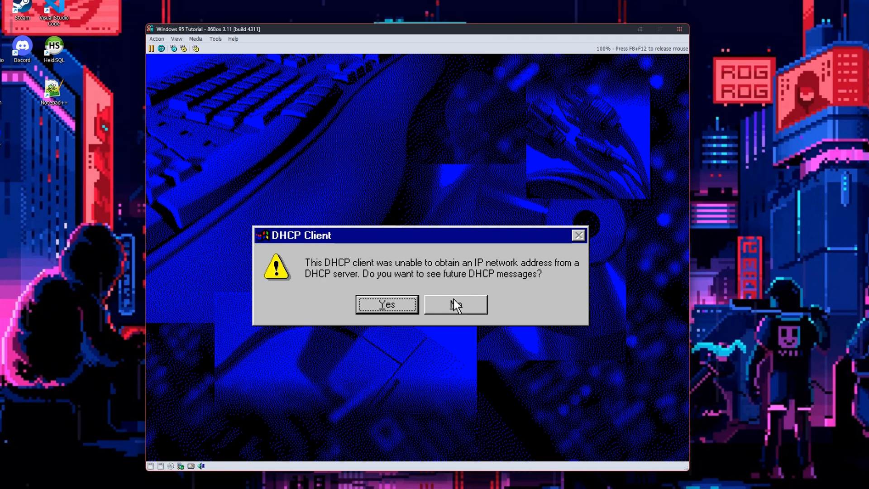
left_click(411, 300)
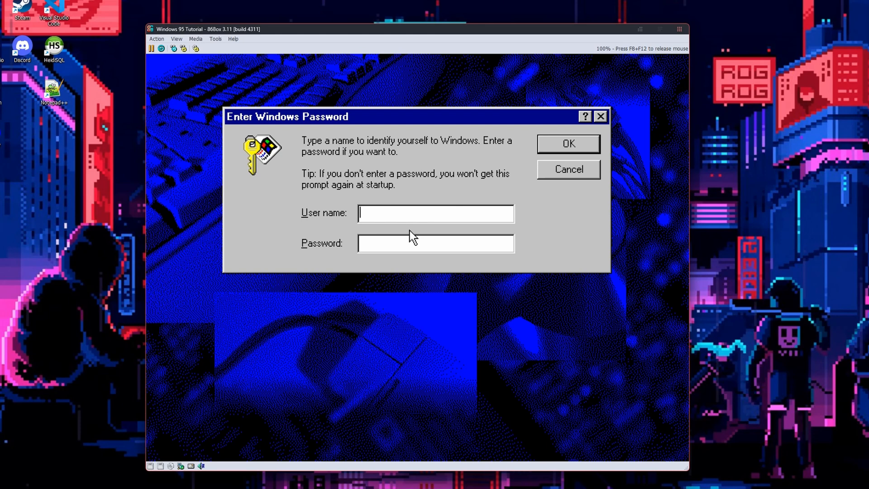
type("Sidney")
key("Return")
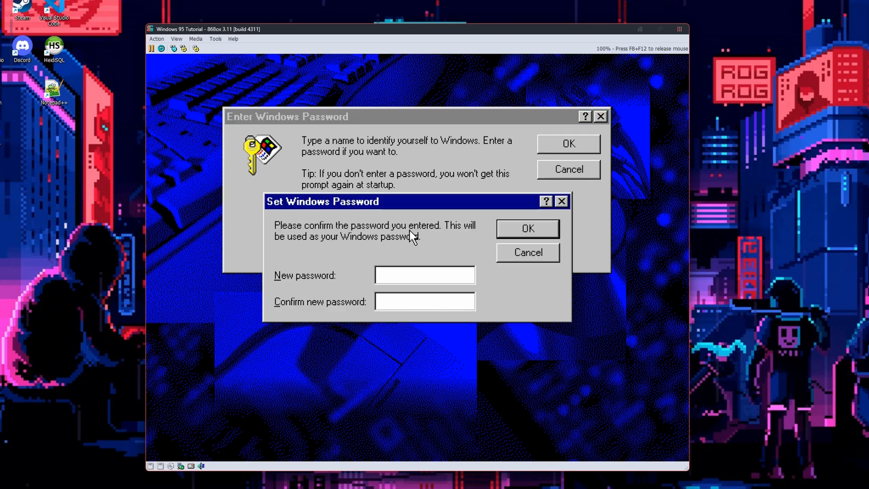
key("Return")
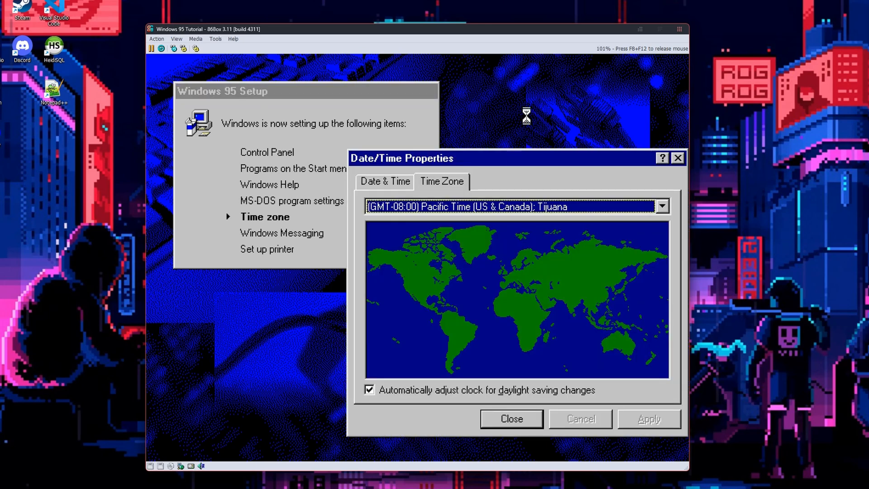
- Change the time zone to Central Time and apply it
left_click(469, 203)
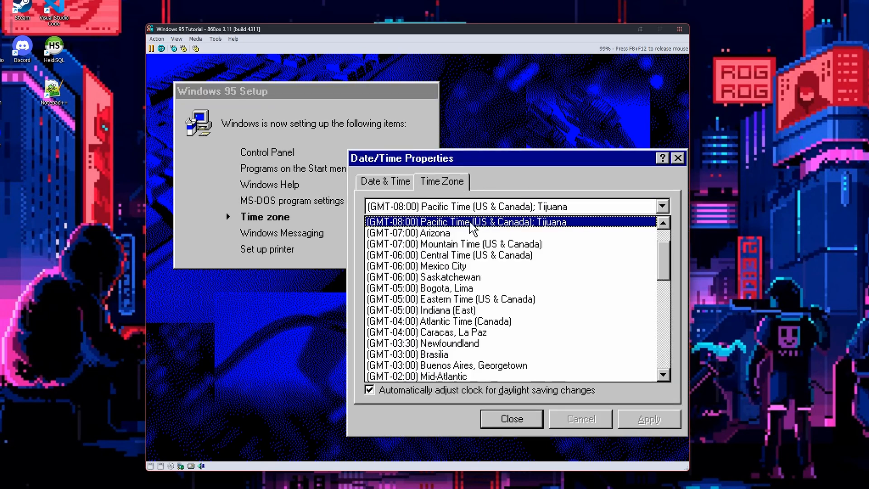
left_click(458, 255)
left_click(644, 417)
left_click(512, 419)
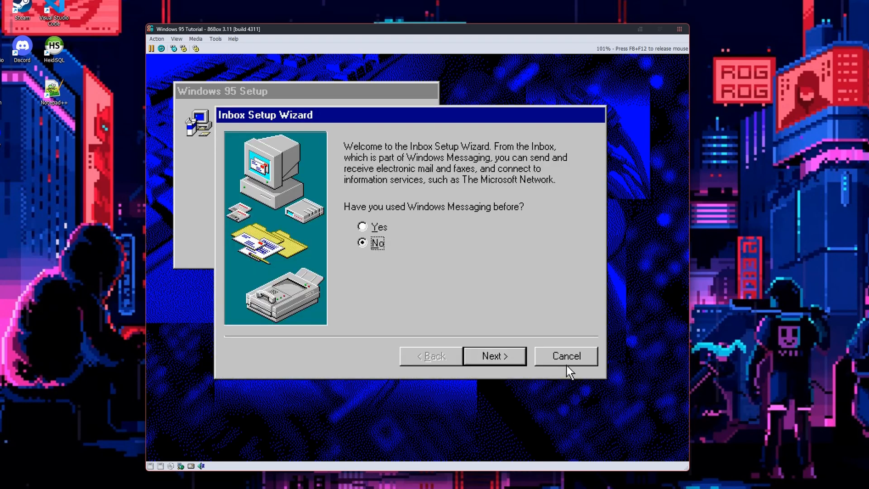
- Skip Windows Messaging and printer setup, then acknowledge that setup has finished
left_click(567, 362)
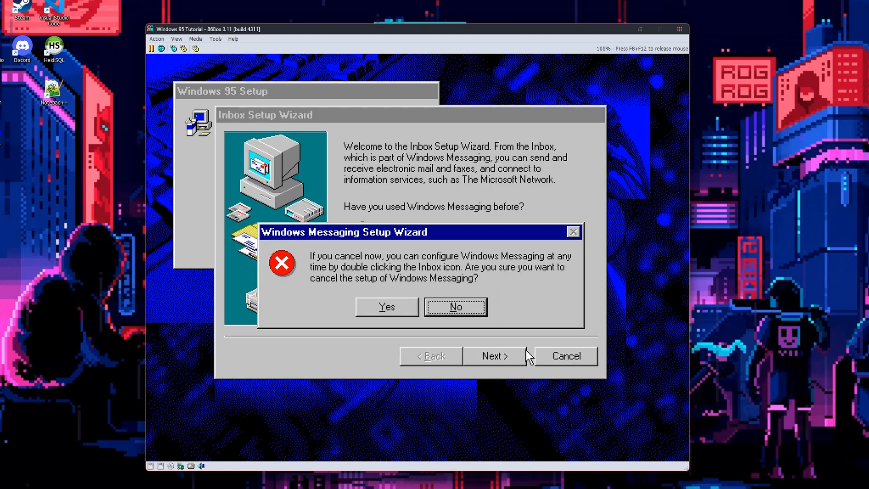
left_click(406, 308)
left_click(556, 369)
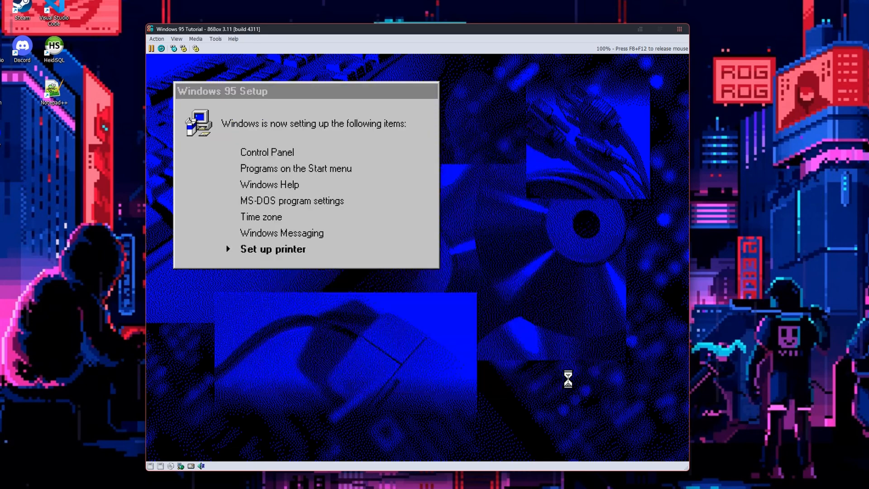
left_click(423, 331)
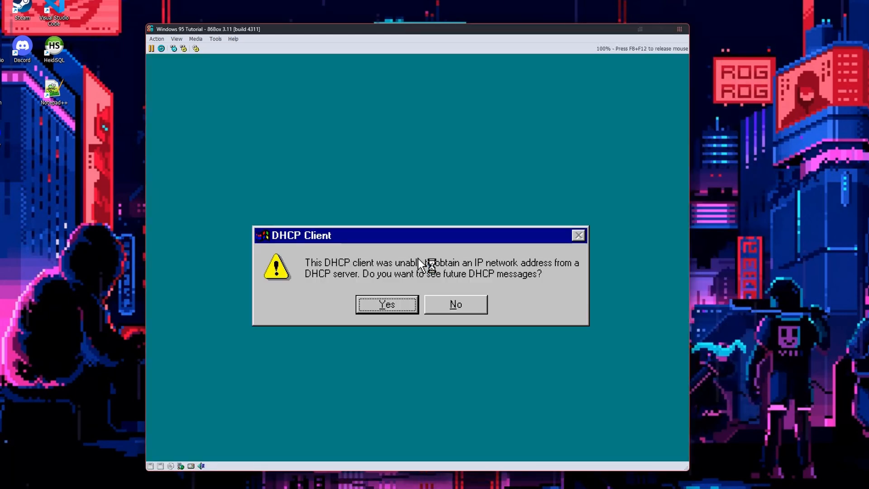
- Dismiss the DHCP message, browse to the Plus folder on C:\Wincdrom, and launch Plus! Setup
left_click(405, 306)
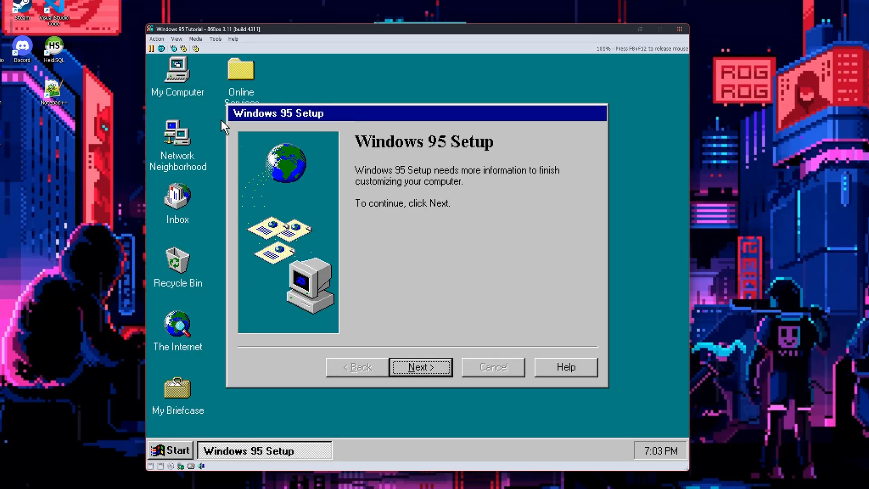
double_click(203, 94)
double_click(177, 72)
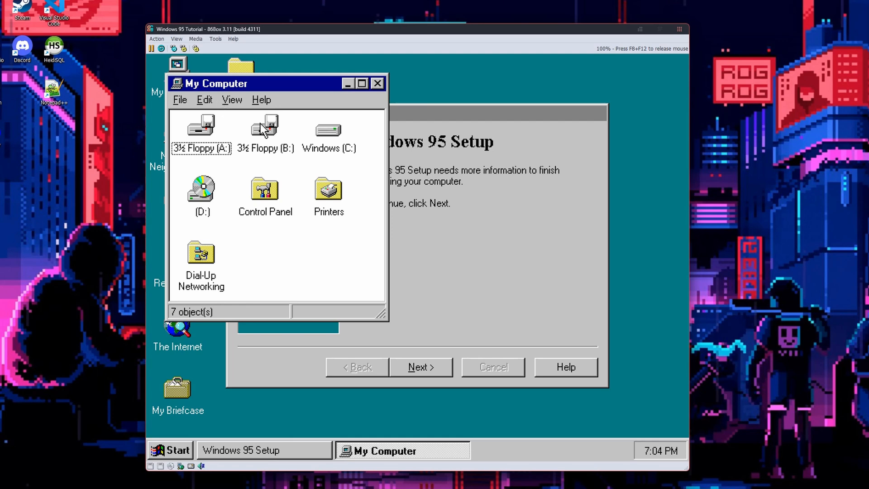
double_click(329, 136)
double_click(282, 161)
double_click(271, 187)
double_click(373, 235)
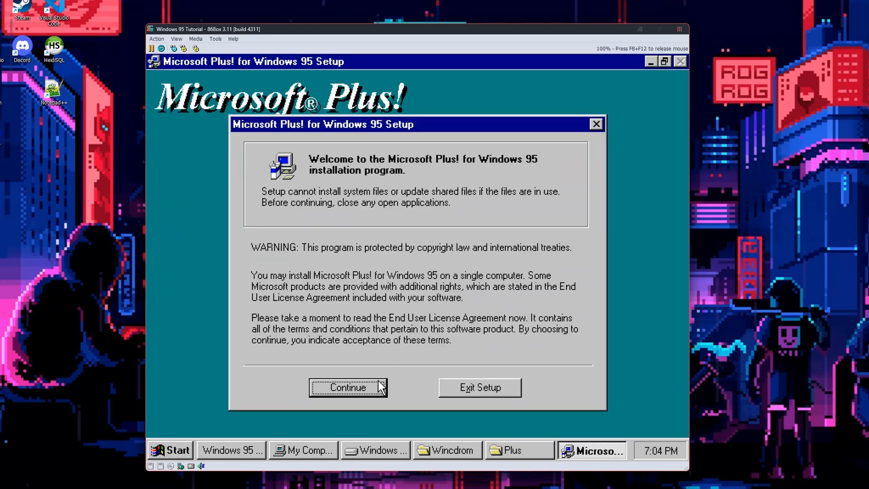
- Accept the name and organisation, then enter and confirm the Plus! product ID
left_click(379, 383)
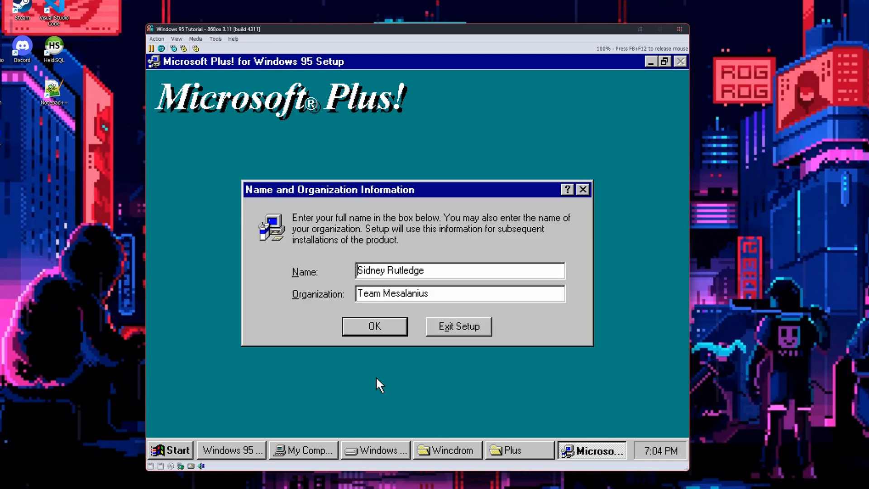
left_click(392, 332)
left_click(393, 330)
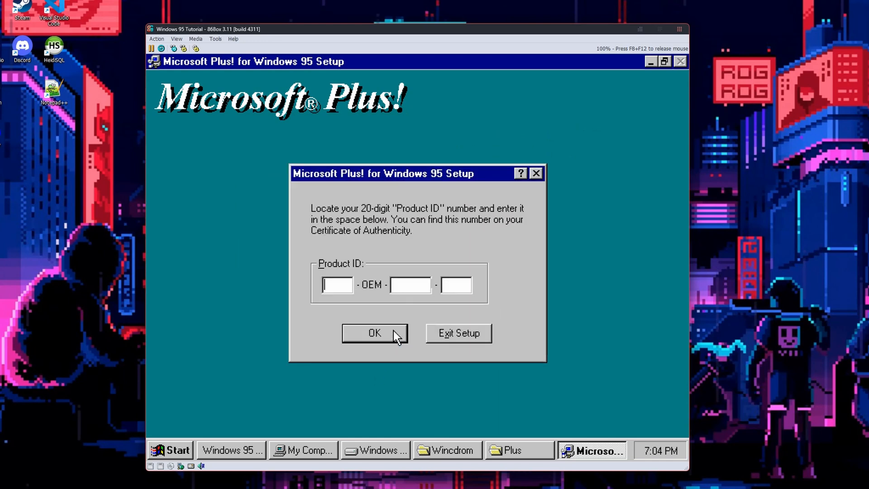
left_click(394, 332)
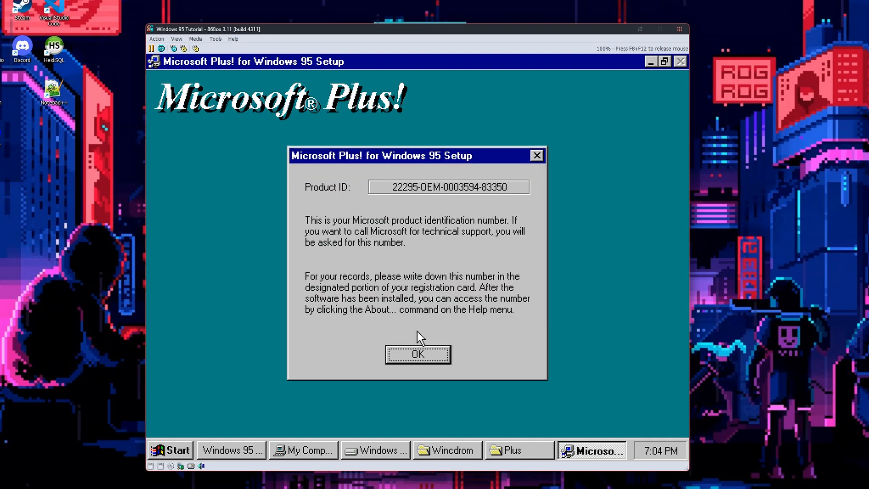
left_click(415, 350)
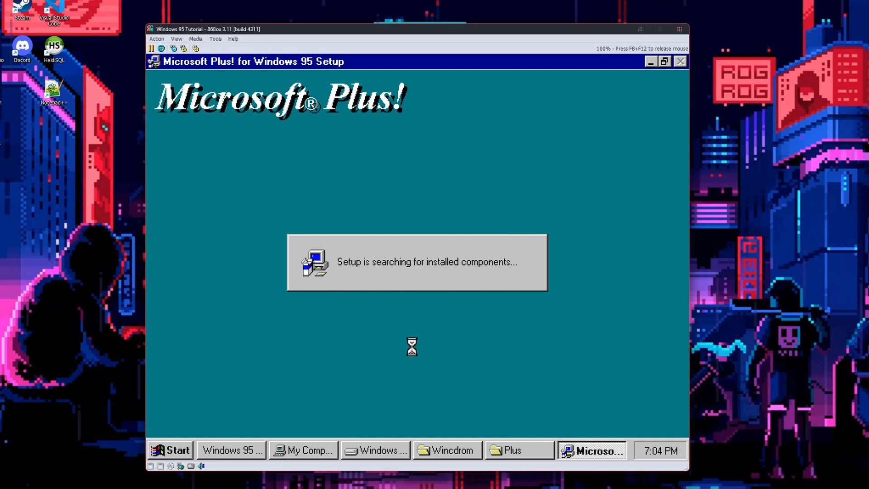
- Install Plus! to the default folder as Typical, dismiss the compression notice, and decline night-time maintenance
left_click(355, 392)
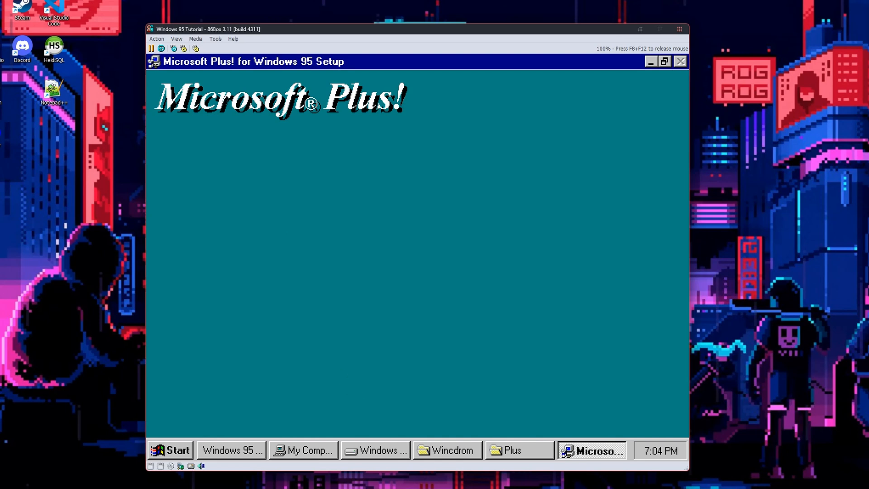
left_click(301, 215)
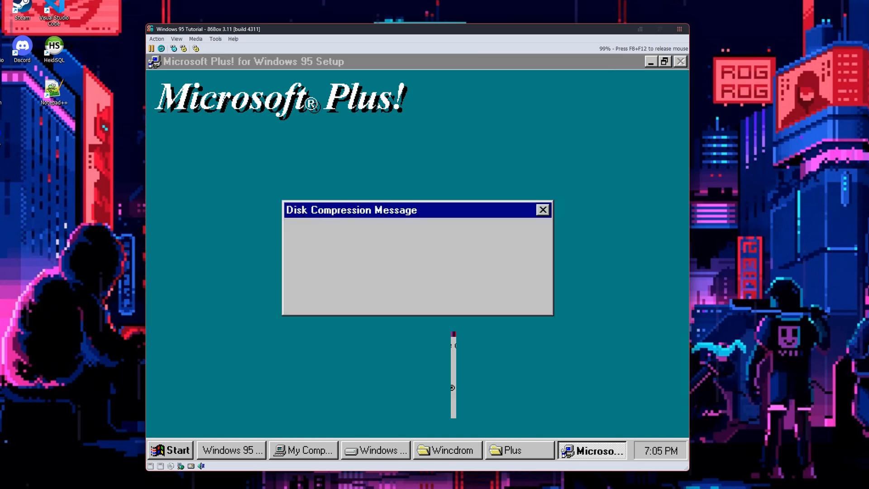
left_click(415, 294)
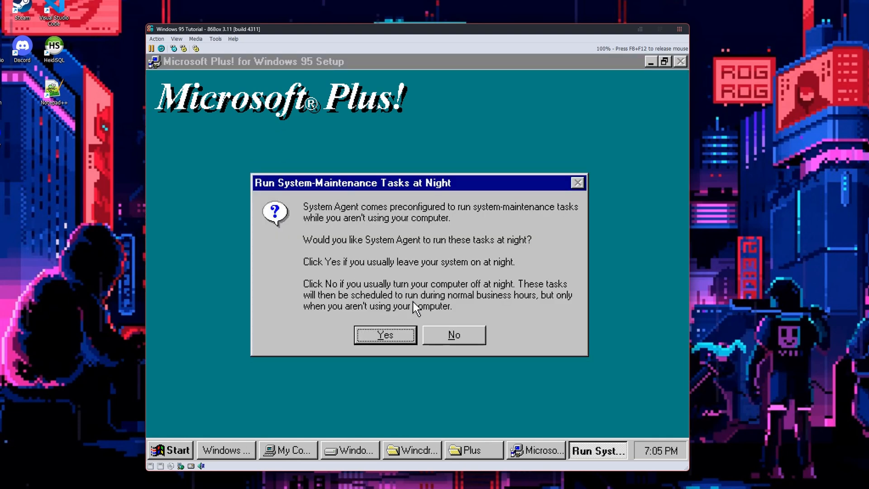
left_click(464, 342)
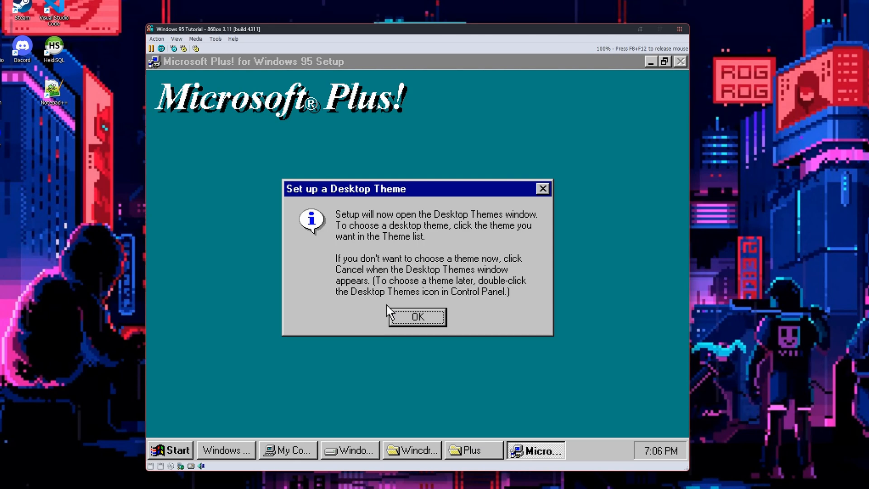
- Skip the desktop theme and exit Plus! setup without restarting, dismissing the warnings
left_click(394, 315)
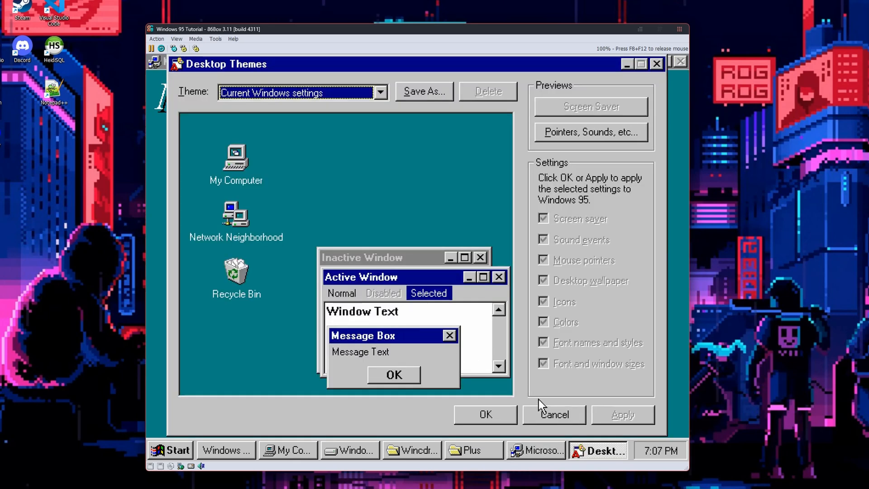
left_click(539, 409)
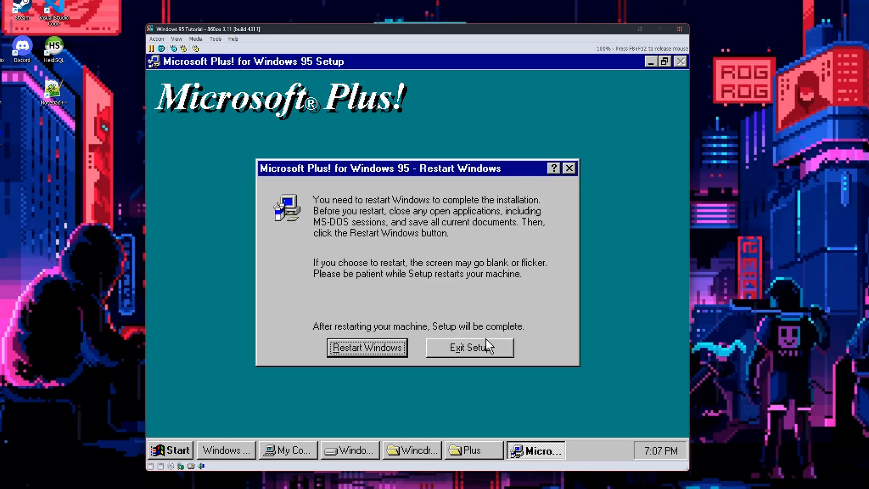
left_click(477, 343)
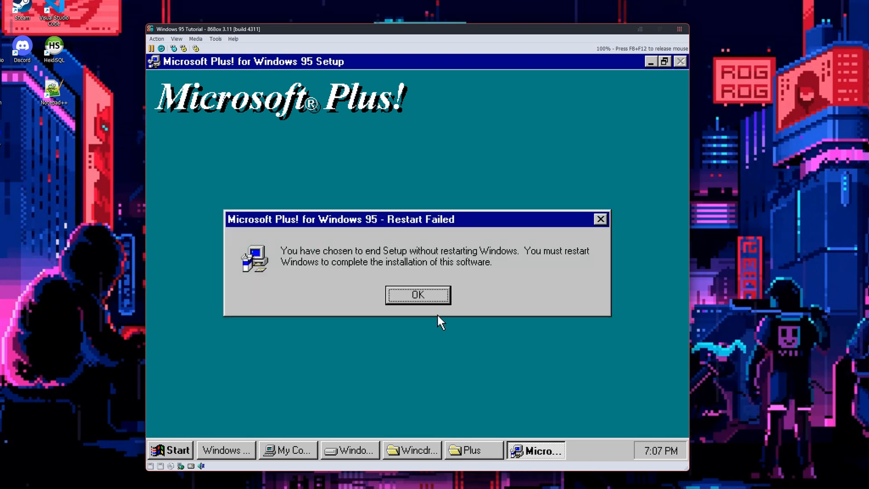
left_click(436, 301)
left_click(417, 320)
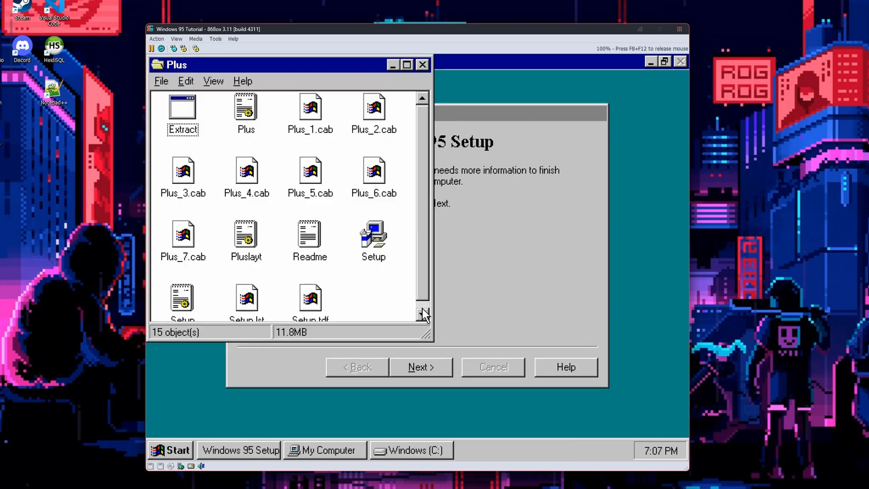
- Close the Plus, Wincdrom, Windows (C:) and My Computer windows
left_click(424, 67)
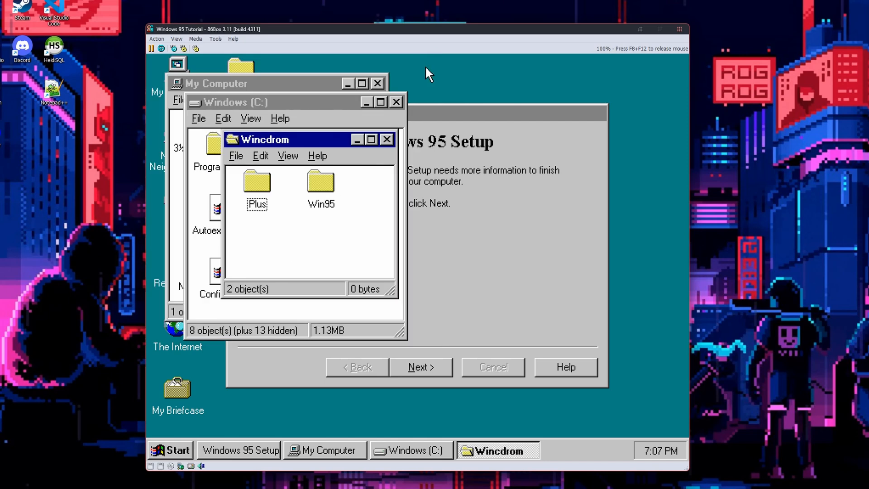
left_click(391, 140)
left_click(397, 103)
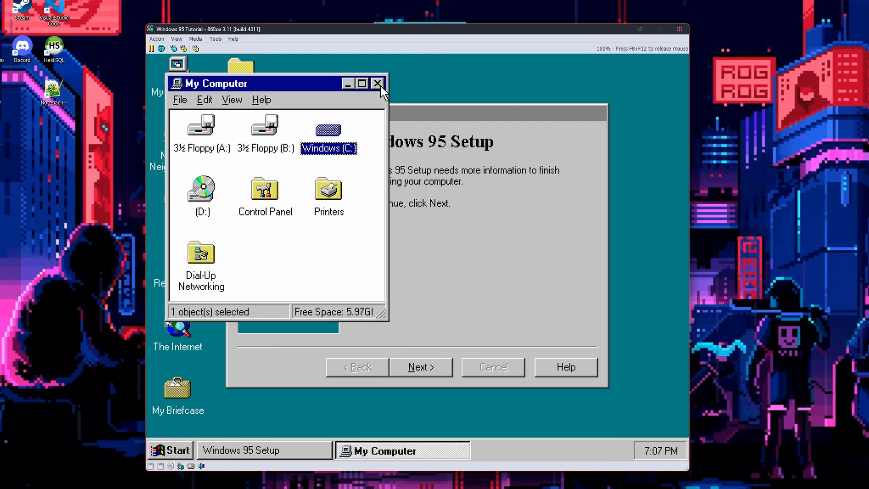
left_click(377, 83)
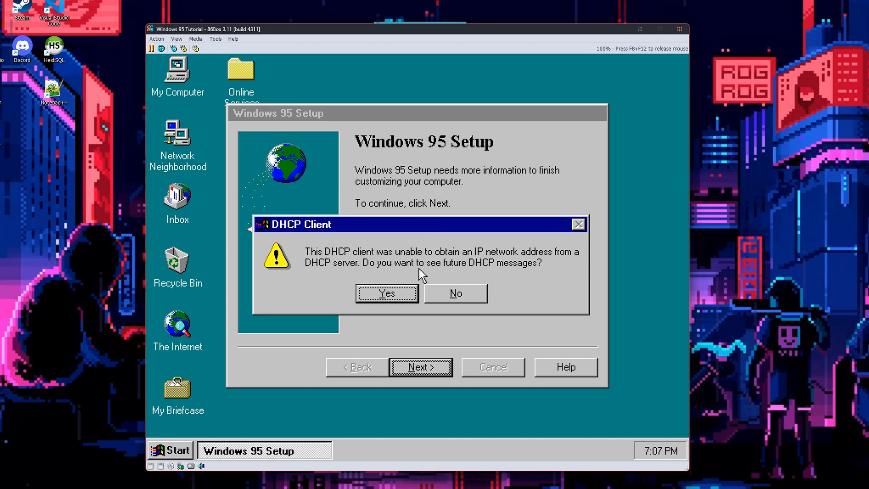
- Stop future DHCP warnings, then view the Ctrl+Alt+Del task list with Ie4setup and cancel it
left_click(436, 291)
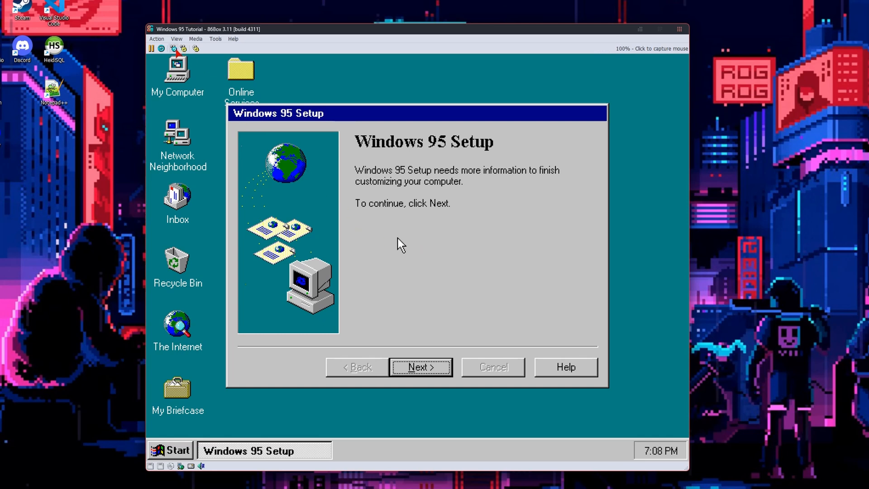
left_click(173, 48)
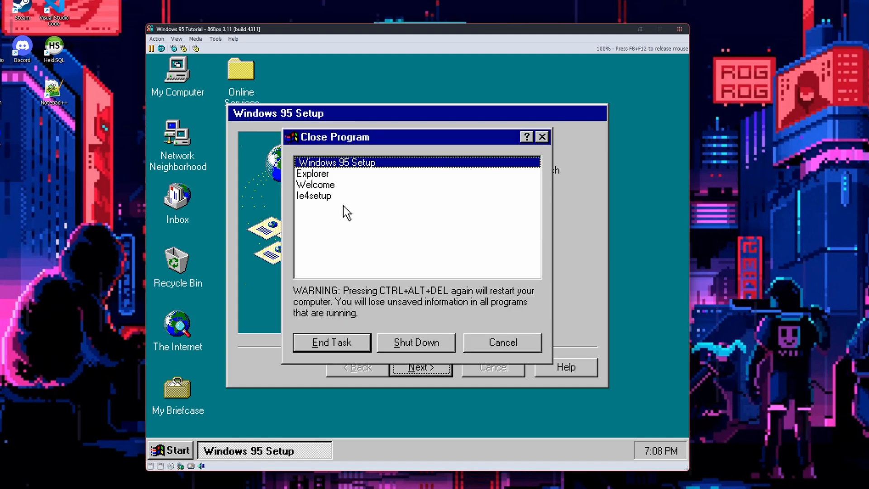
left_click(320, 199)
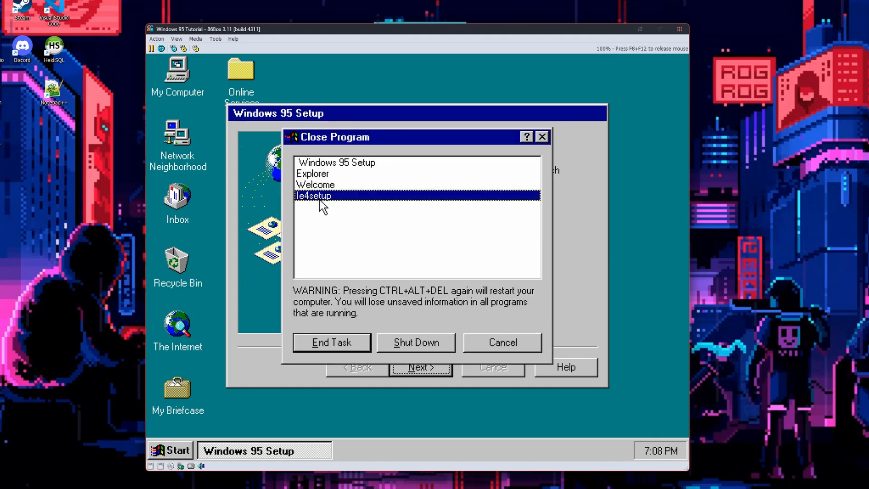
left_click(481, 343)
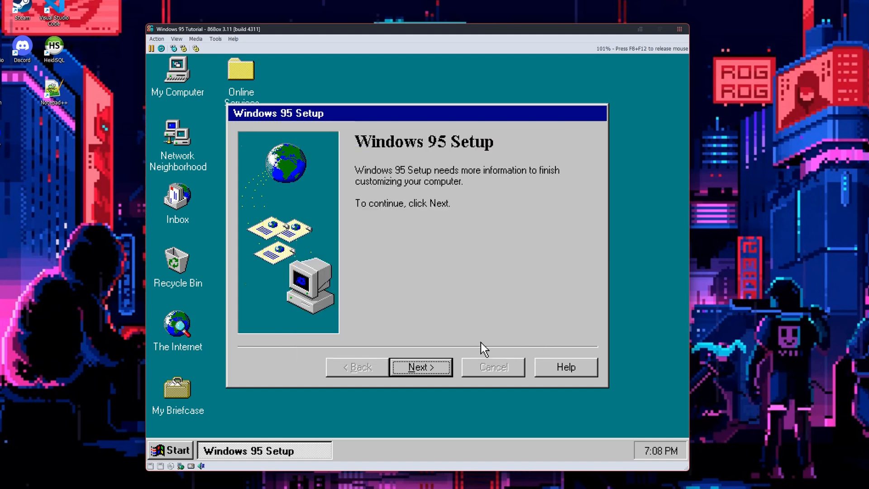
- Continue to Internet Explorer 4.0 setup, keeping United States as the Active Channel region
left_click(419, 367)
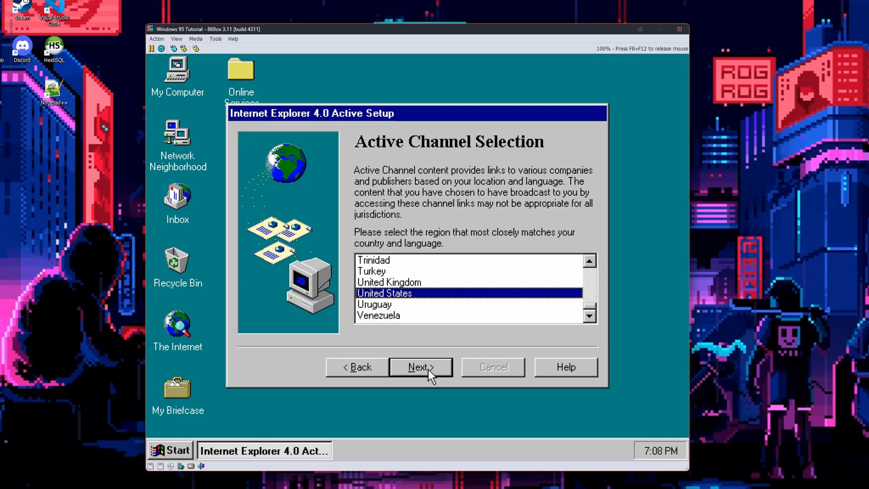
left_click(428, 370)
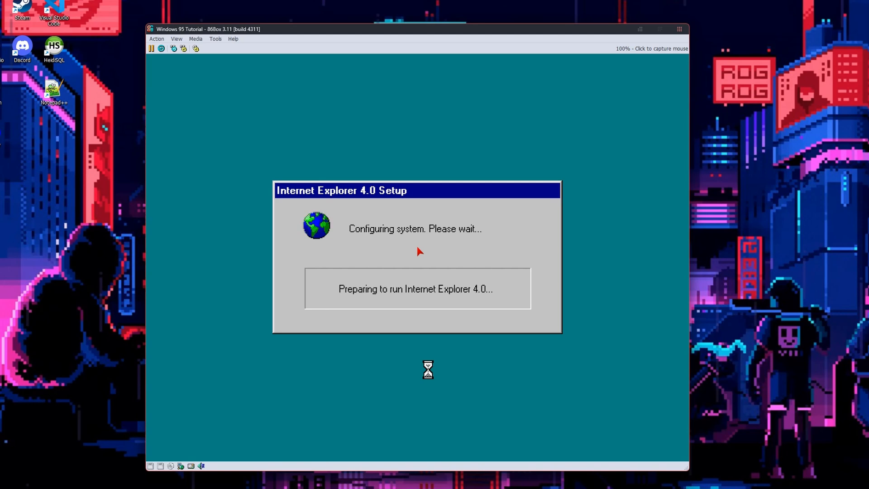
- Once the IE4 install progresses, capture the mouse back into the 86Box virtual machine
left_click(417, 247)
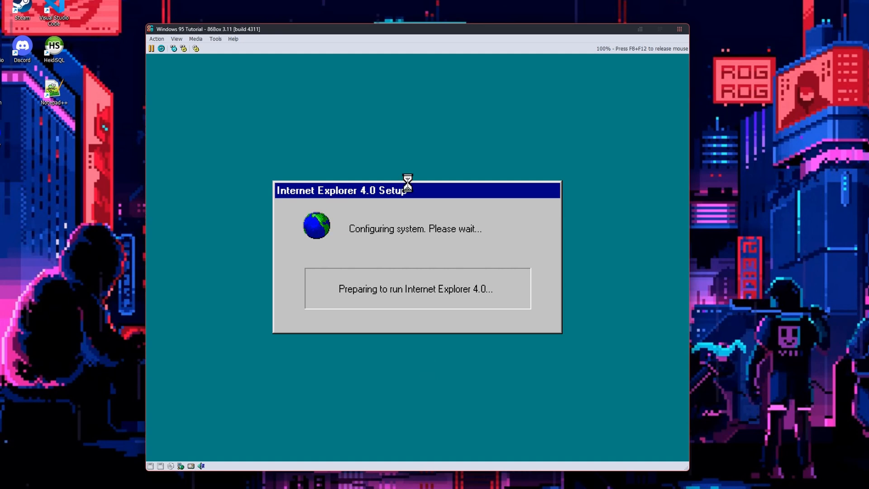
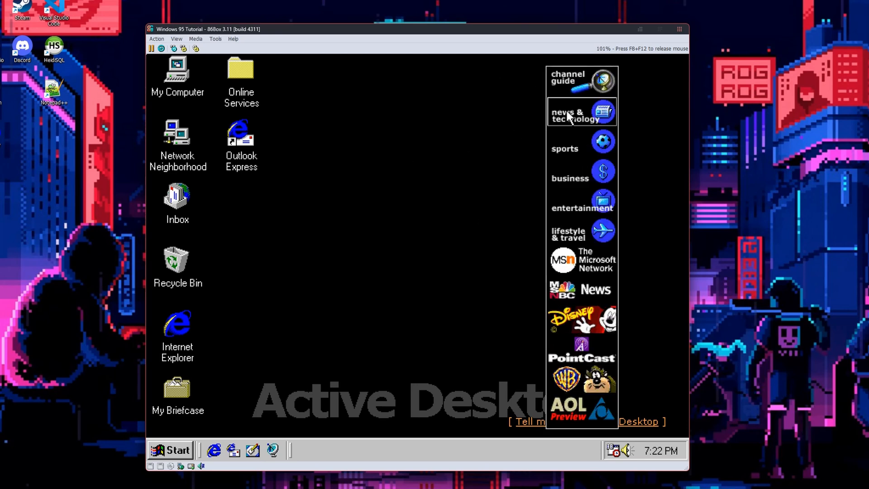
- Restart Windows 95 via Start > Shut Down > Restart, confirming twice until it reboots
left_click(190, 450)
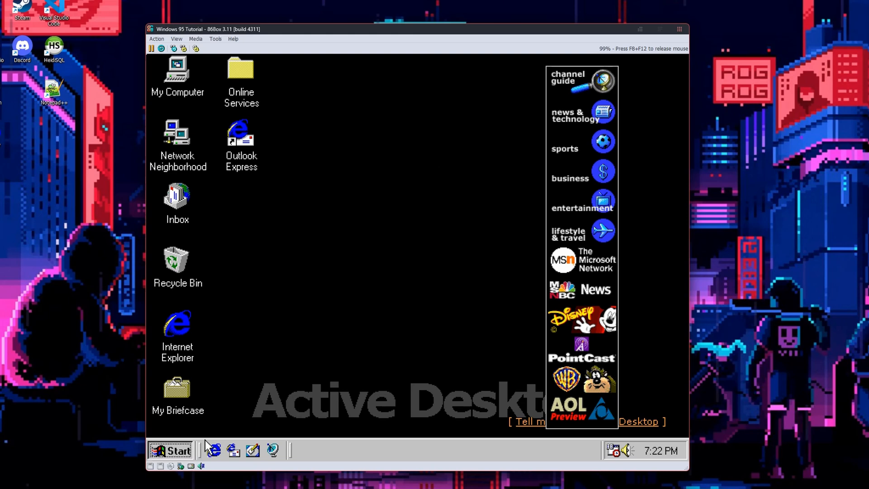
left_click(213, 417)
left_click(361, 218)
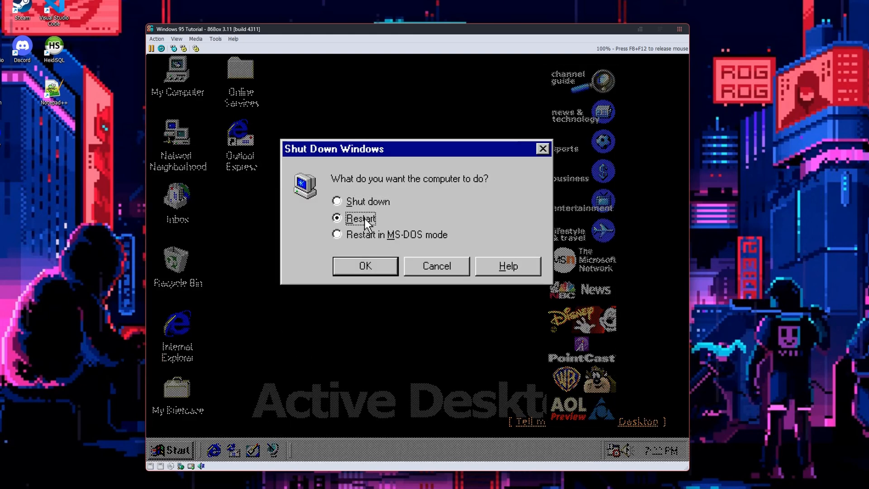
left_click(388, 268)
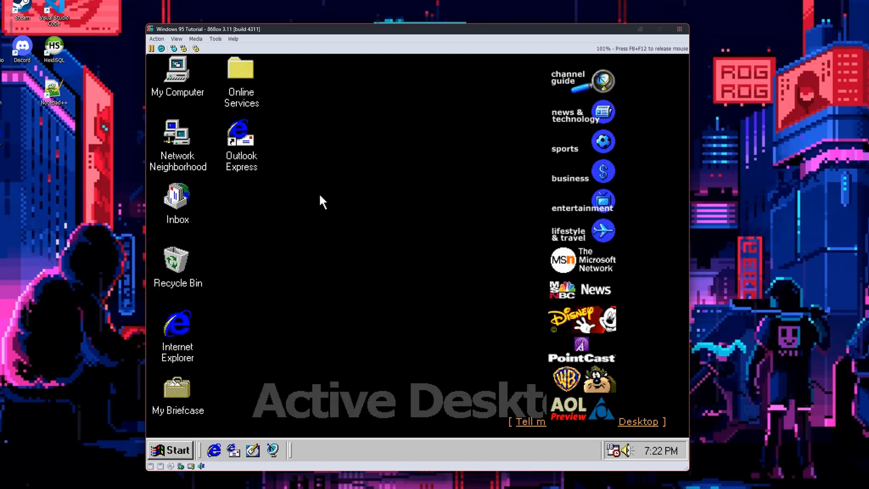
left_click(187, 455)
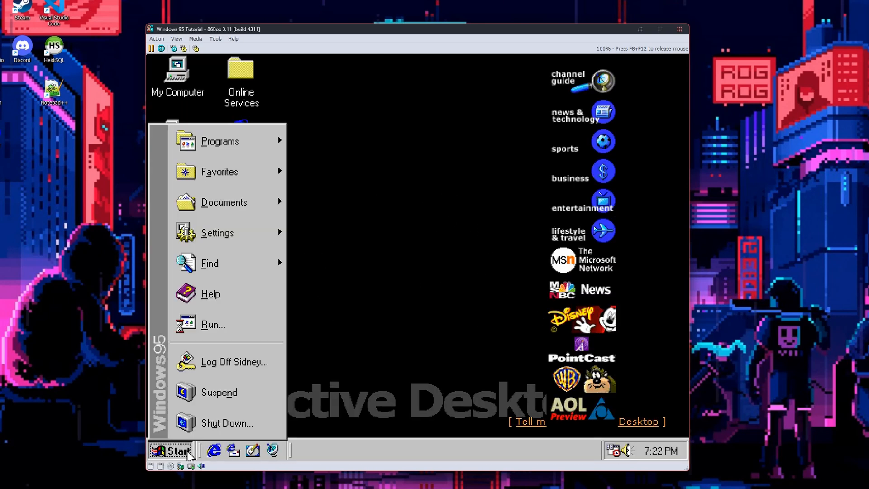
left_click(215, 430)
left_click(363, 219)
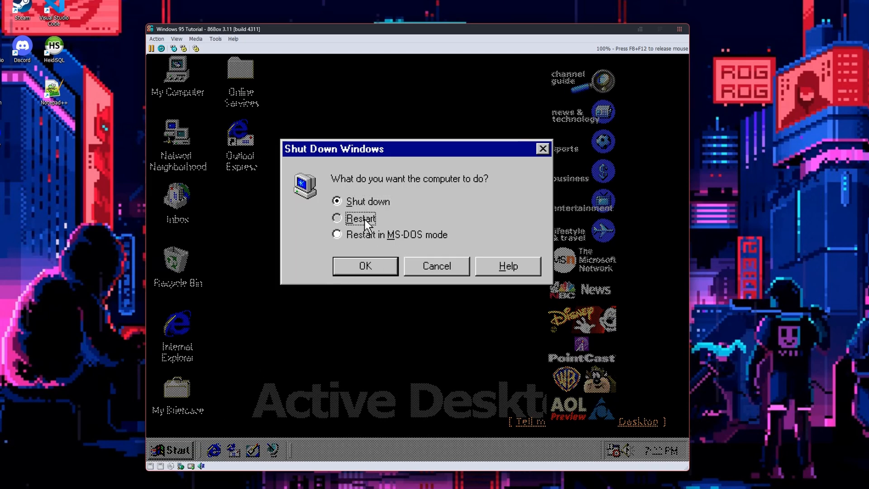
left_click(366, 267)
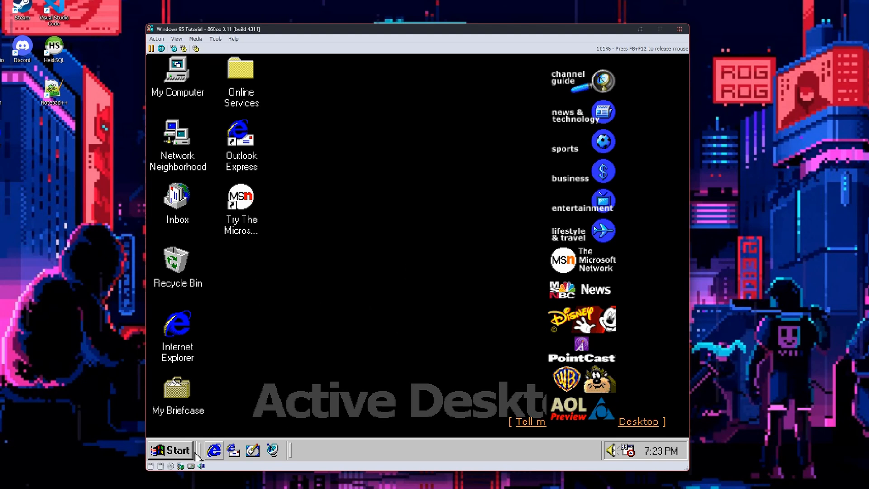
- Open Display Properties from the desktop's right-click menu
left_click(253, 397)
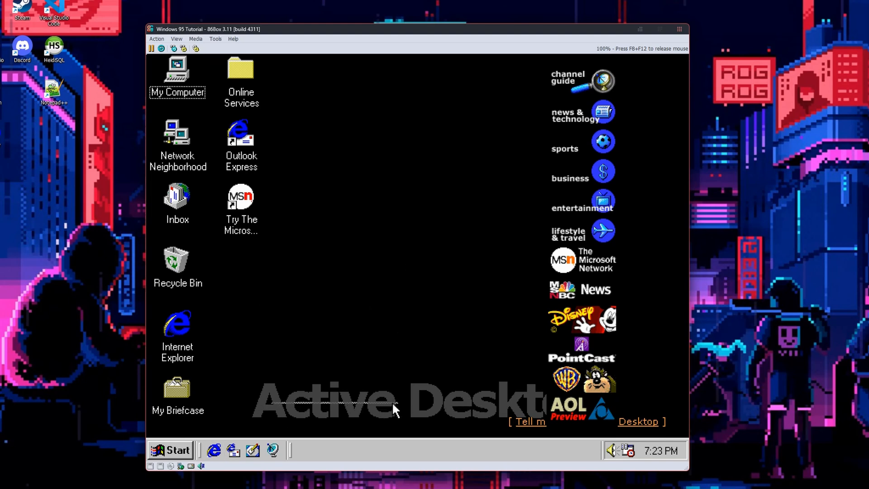
right_click(354, 226)
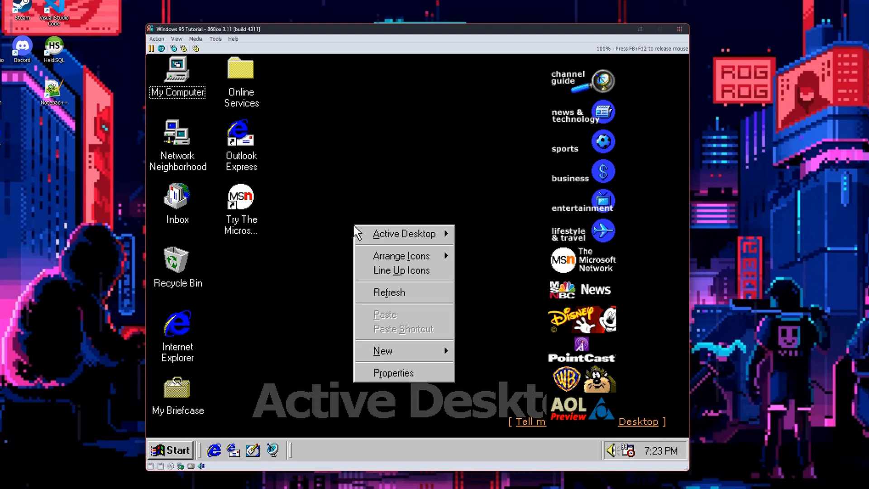
left_click(382, 368)
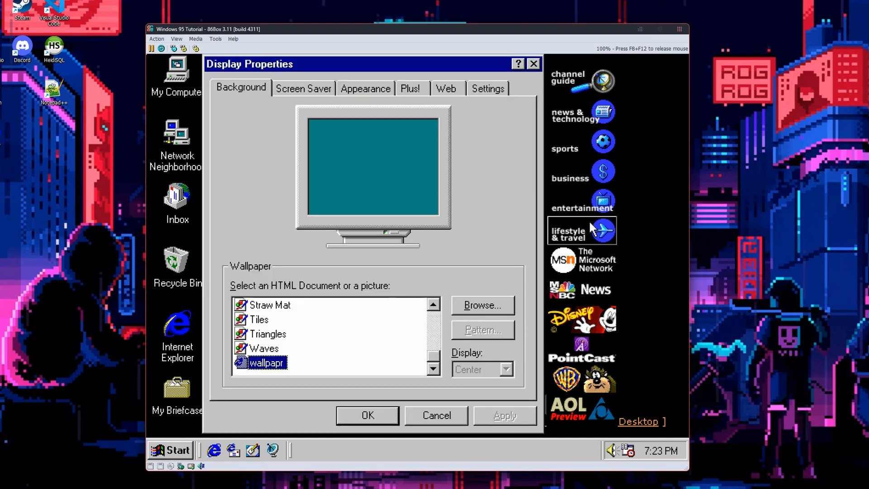
right_click(624, 202)
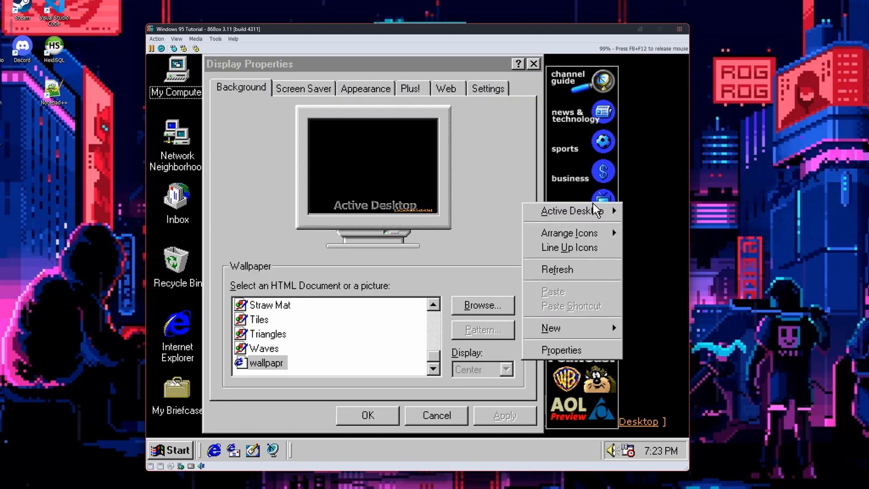
left_click(489, 156)
- Untick the Channel Bar on the Web tab and apply
left_click(451, 92)
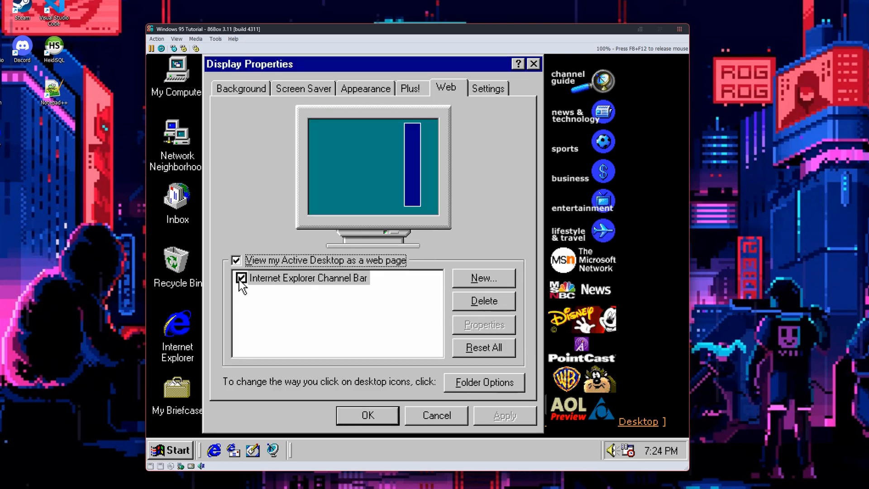
left_click(241, 278)
left_click(510, 415)
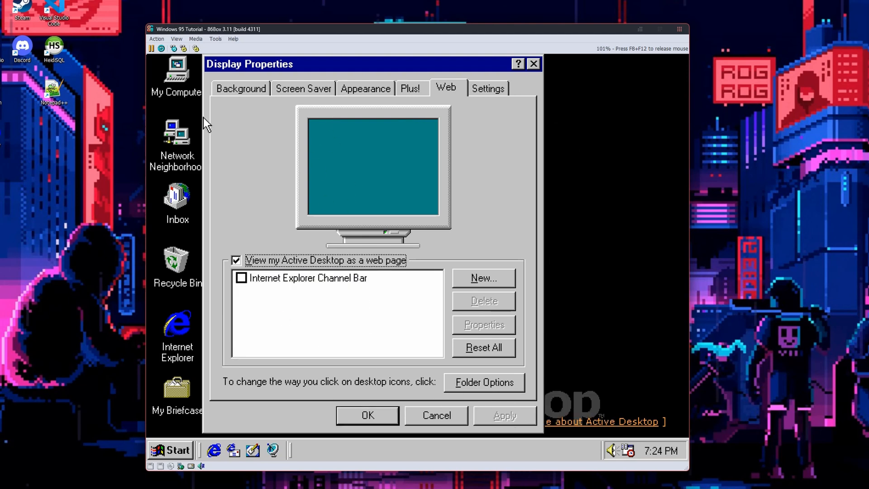
- Set the desktop wallpaper to (None) and apply it
left_click(241, 93)
left_click_drag(431, 357, 433, 317)
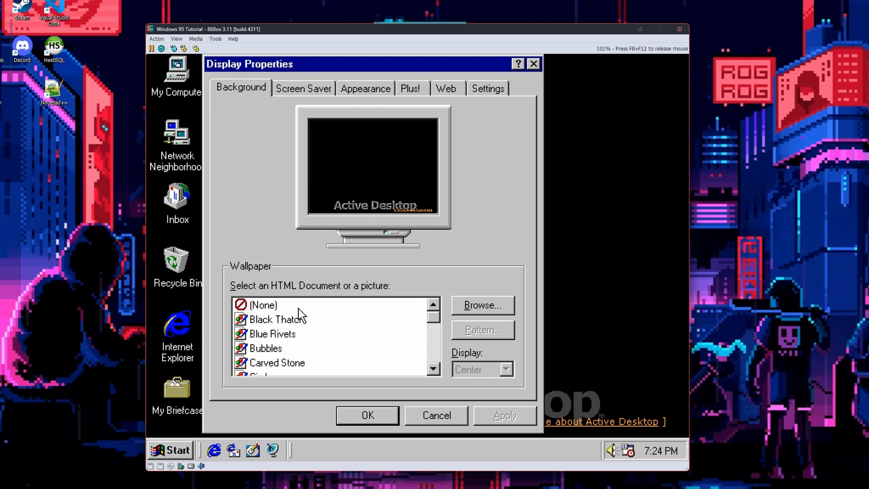
left_click(263, 306)
left_click(517, 417)
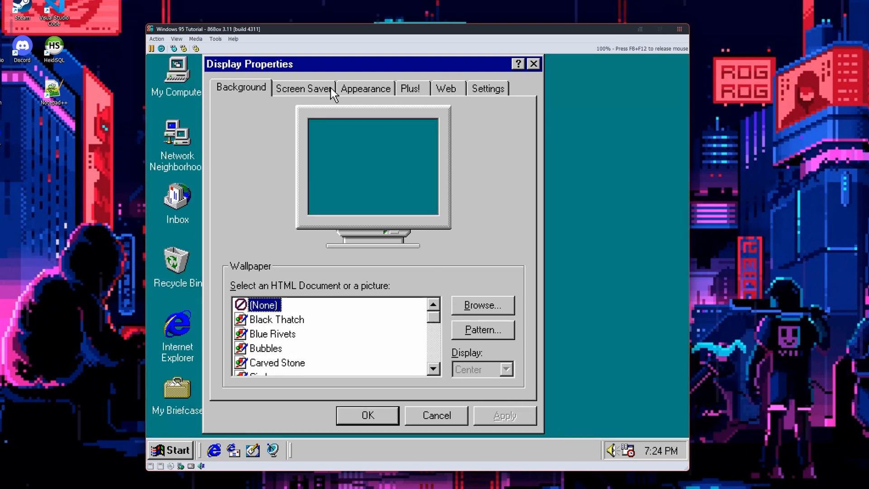
- Enable Smooth edges of screen fonts on the Plus! tab and dismiss the High Color warning
left_click(357, 89)
left_click(409, 89)
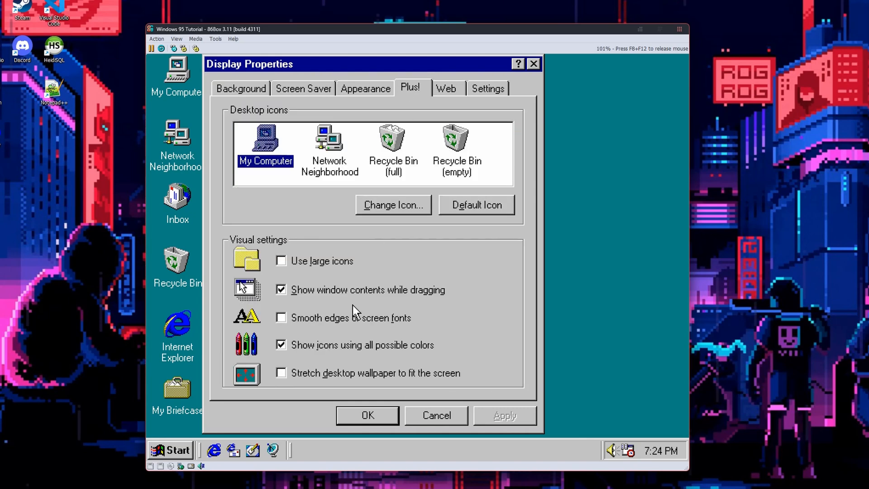
left_click(352, 319)
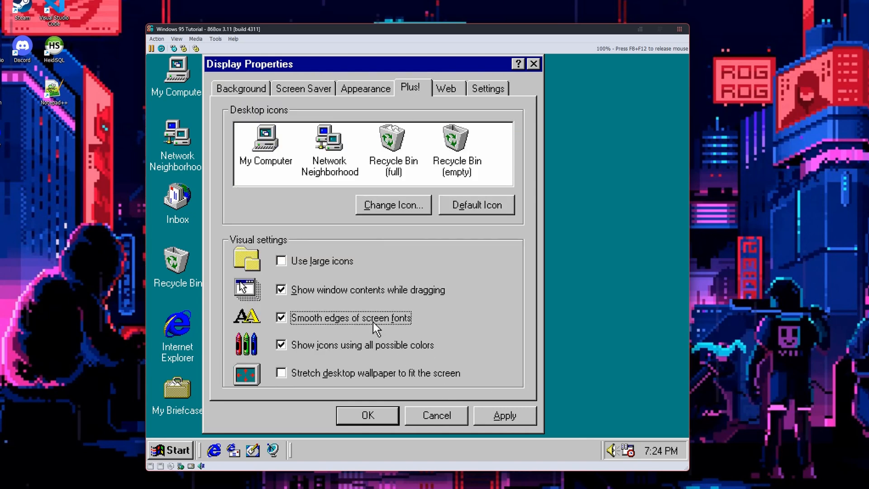
left_click(507, 406)
left_click(448, 315)
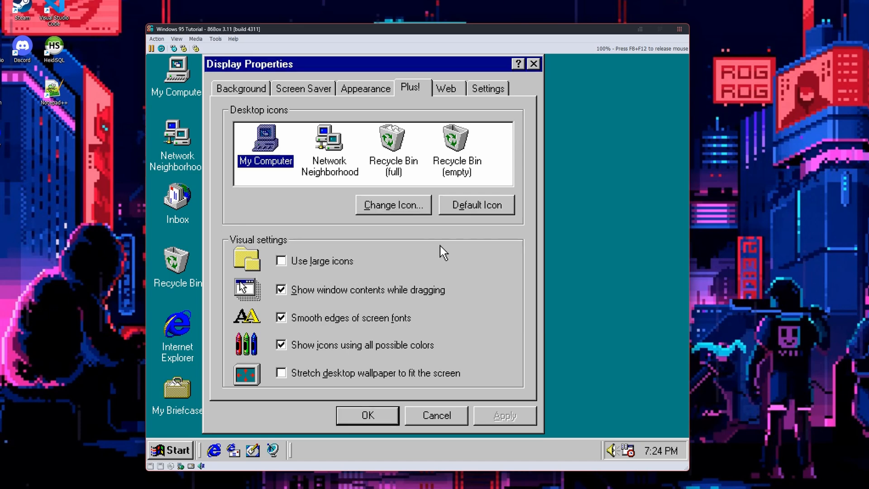
left_click(485, 87)
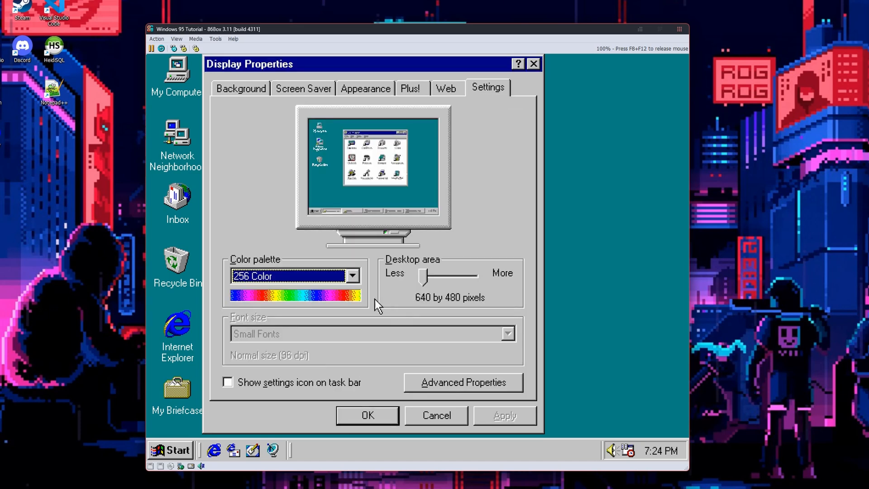
- Set the colour palette to High Color (16 bit), applying without restarting, and keep it
left_click(352, 275)
left_click(325, 320)
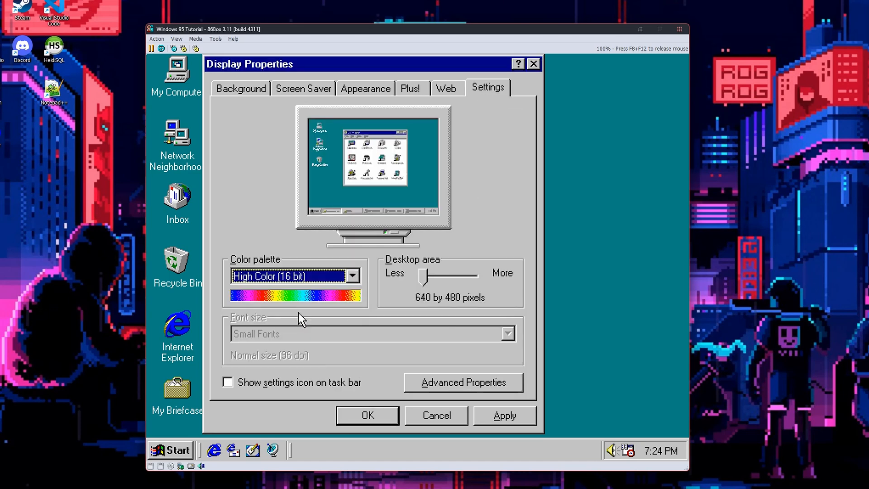
left_click(311, 276)
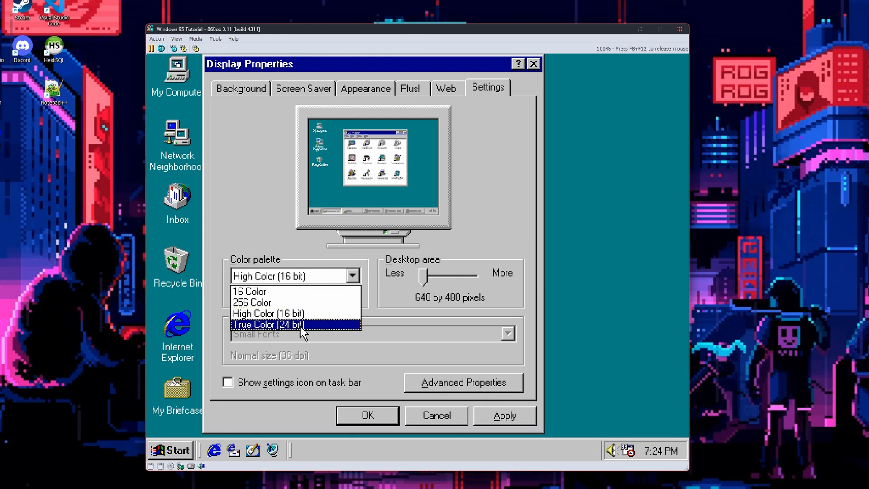
left_click(311, 314)
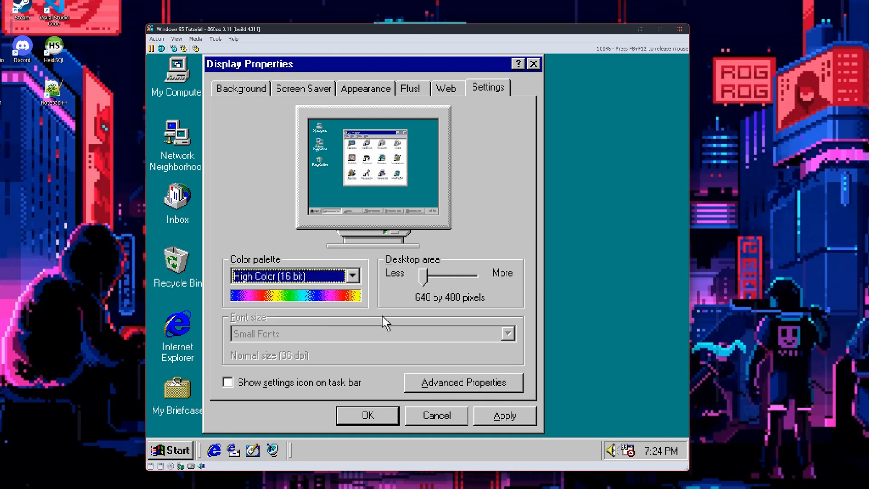
left_click(513, 413)
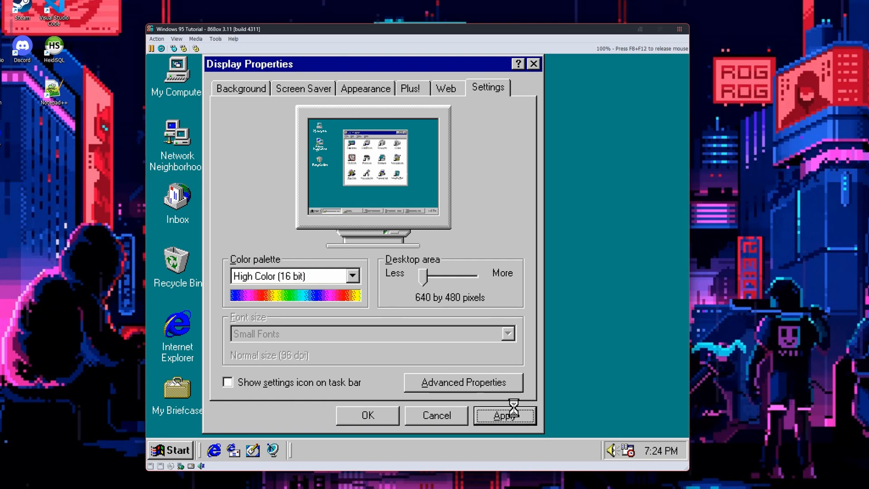
left_click(524, 359)
left_click(535, 377)
left_click(401, 308)
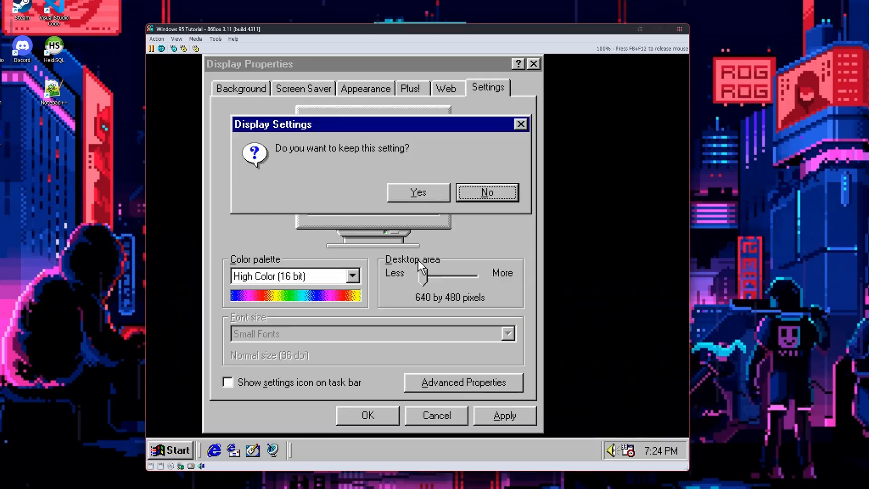
left_click(416, 193)
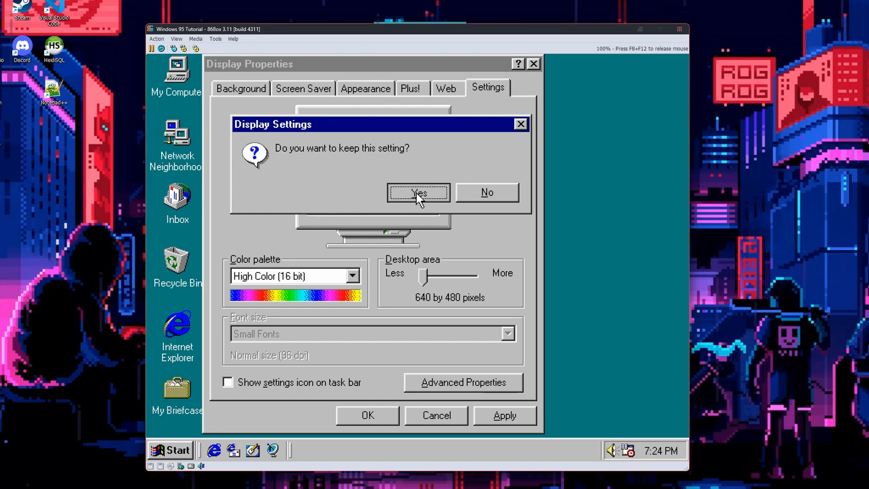
- Raise the desktop area to 800 by 600 pixels, keep it, and close Display Properties
left_click(425, 274)
left_click(450, 275)
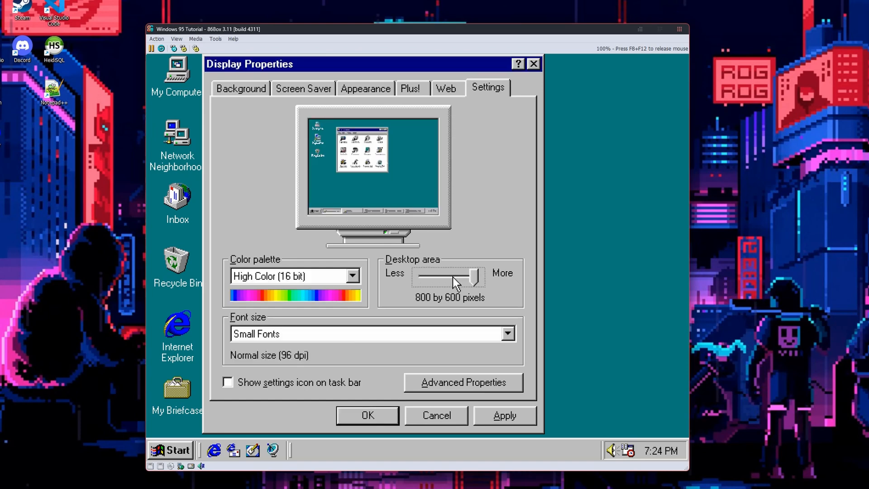
left_click(486, 418)
left_click(401, 308)
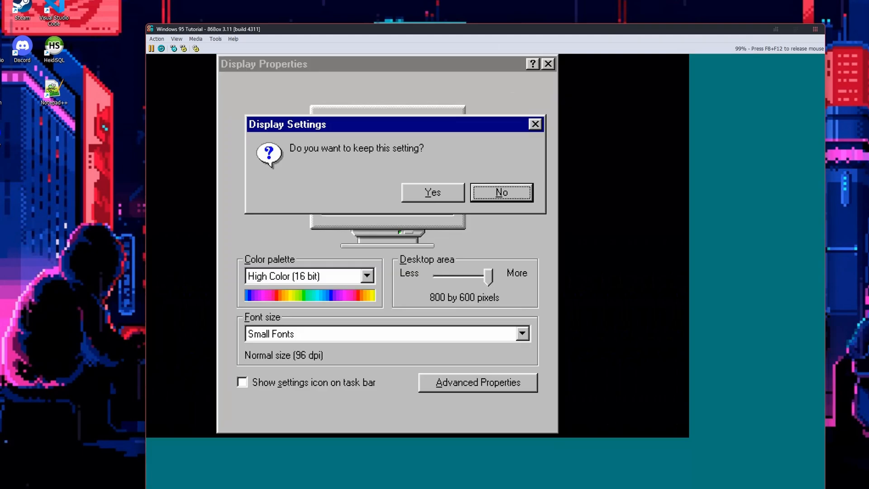
left_click(443, 197)
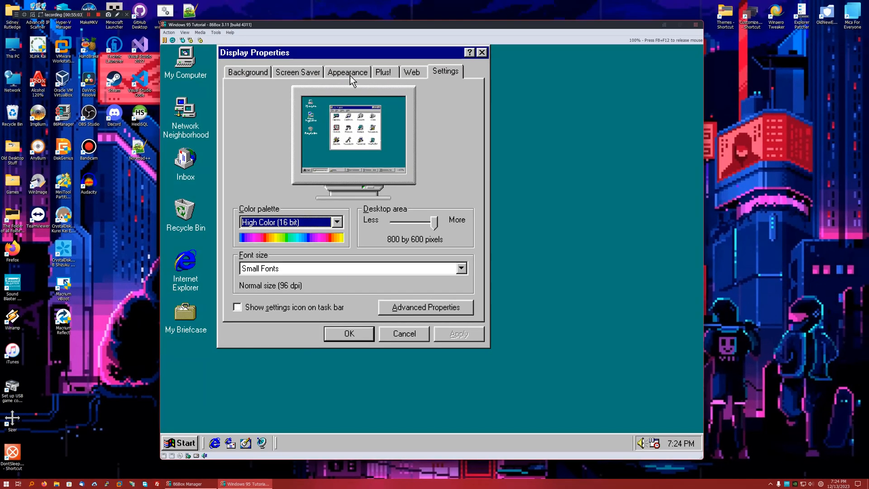
left_click_drag(357, 54, 474, 82)
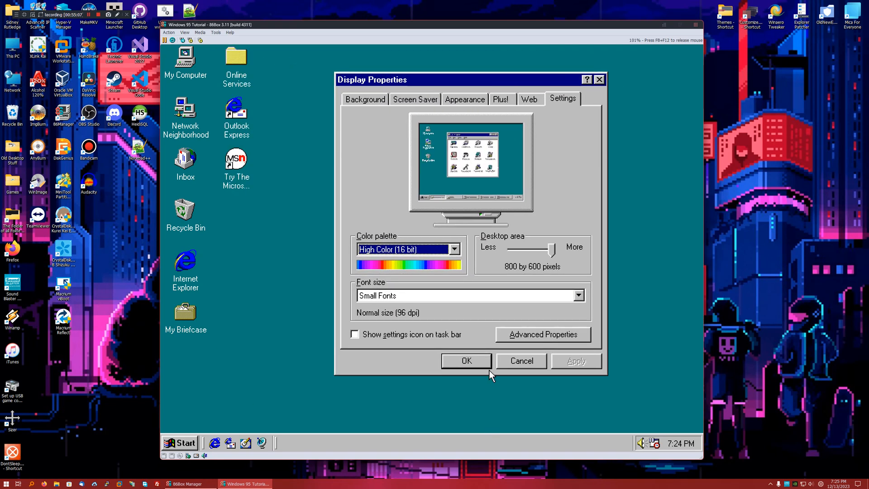
left_click(477, 364)
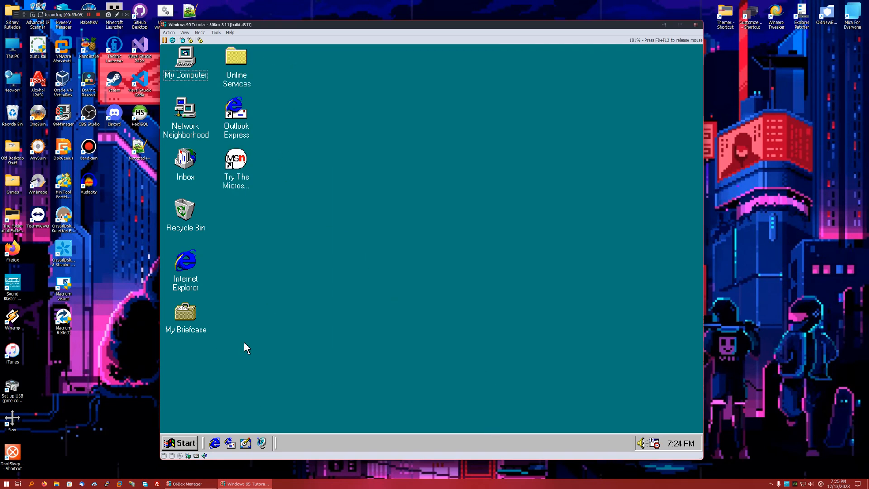
- Delete My Briefcase and Online Services by dropping them on the Recycle Bin
left_click_drag(193, 312, 187, 197)
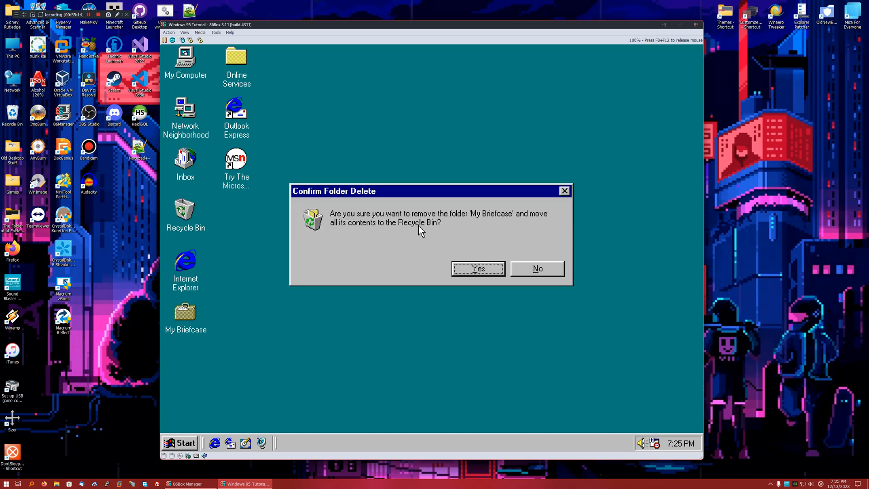
left_click(457, 266)
left_click(242, 78)
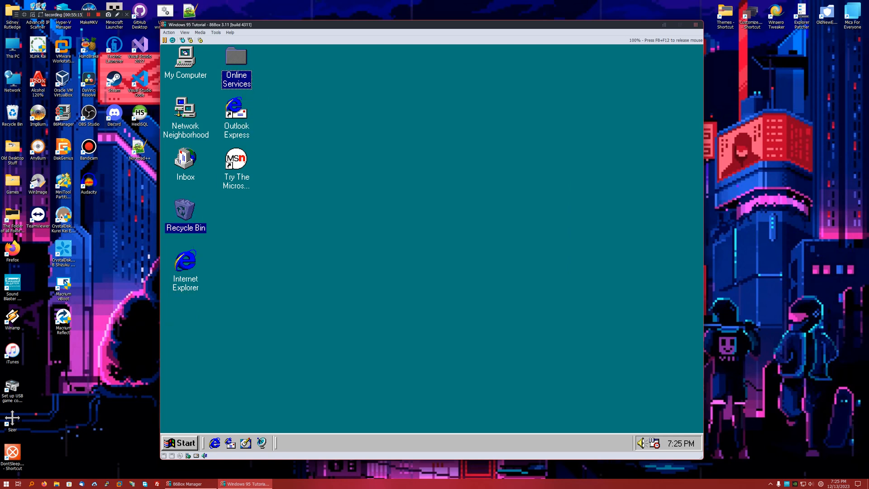
left_click_drag(242, 78, 189, 215)
left_click(494, 267)
- Move Outlook Express and the MSN icon below Internet Explorer
left_click_drag(237, 100, 188, 303)
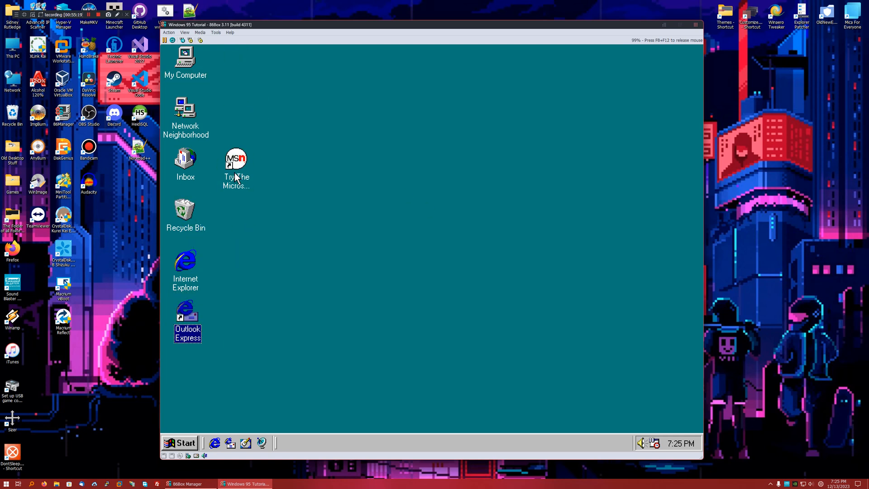
left_click_drag(235, 178, 186, 364)
left_click(179, 443)
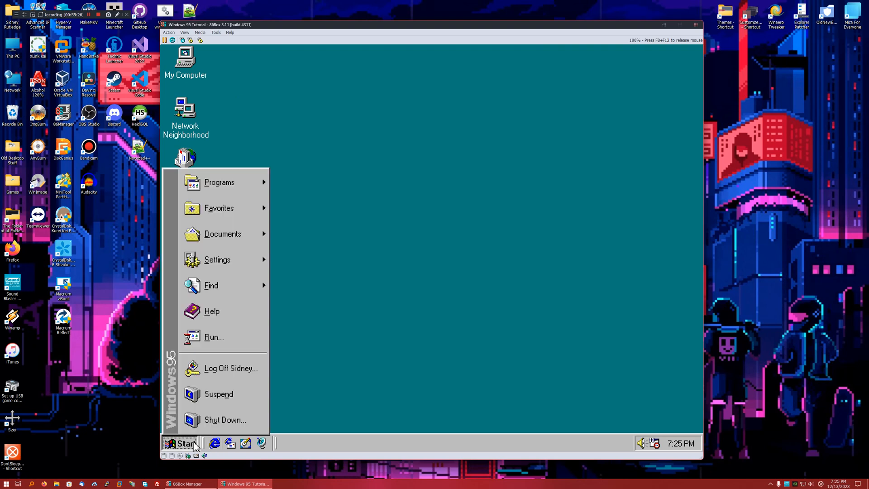
- Choose Restart in the Shut Down dialog and let Windows 95 reboot to the desktop
left_click(225, 420)
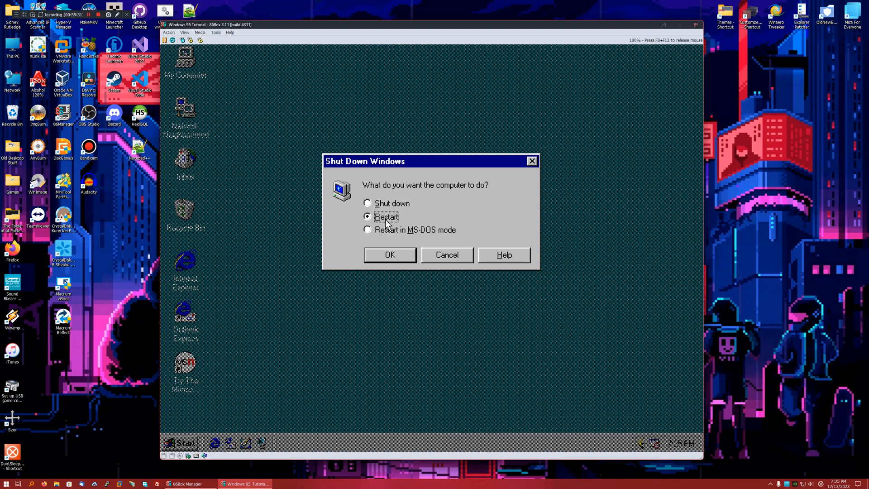
left_click(389, 254)
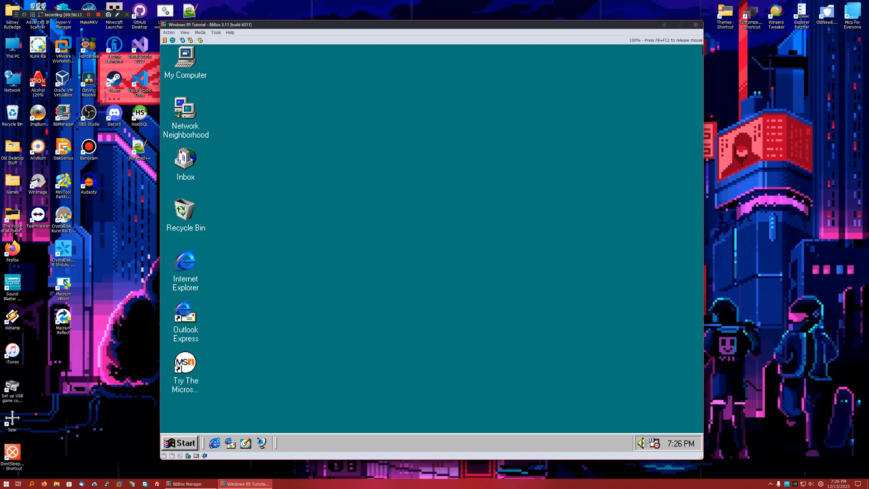
- Open My Computer and enlarge its window to show all drives
left_click_drag(292, 122, 495, 292)
double_click(204, 81)
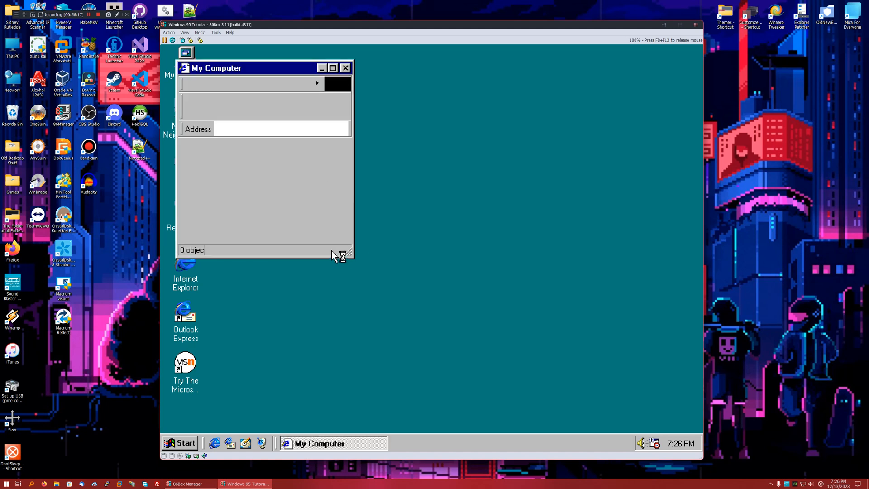
left_click_drag(348, 253, 614, 368)
left_click_drag(421, 75, 481, 82)
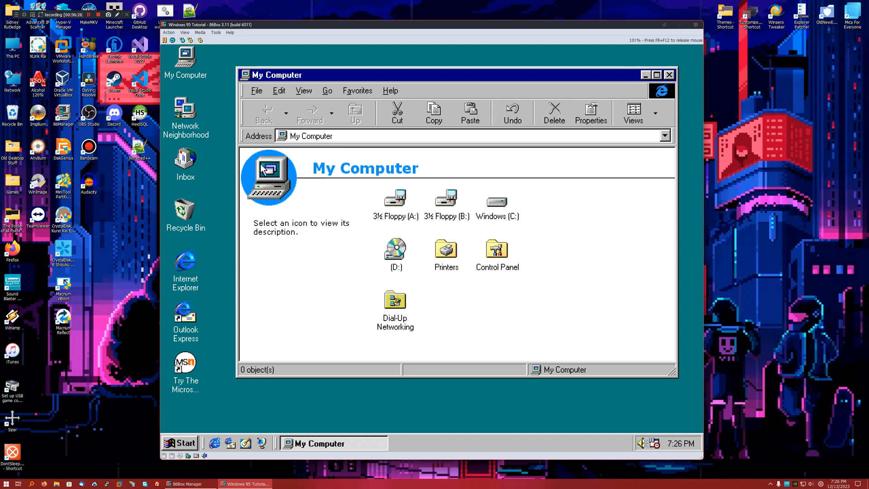
- Browse into Windows (C:) and the Windows folder, then go Back twice and Forward once
left_click(506, 216)
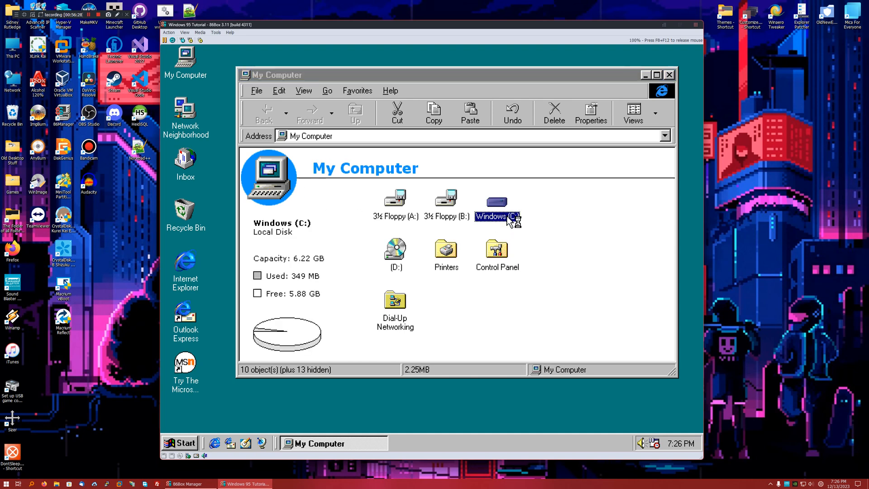
double_click(506, 216)
left_click(598, 200)
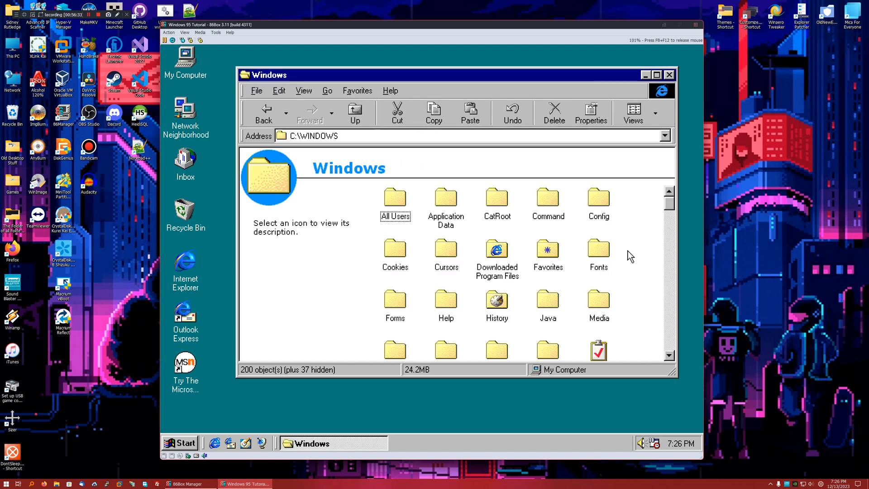
left_click(267, 114)
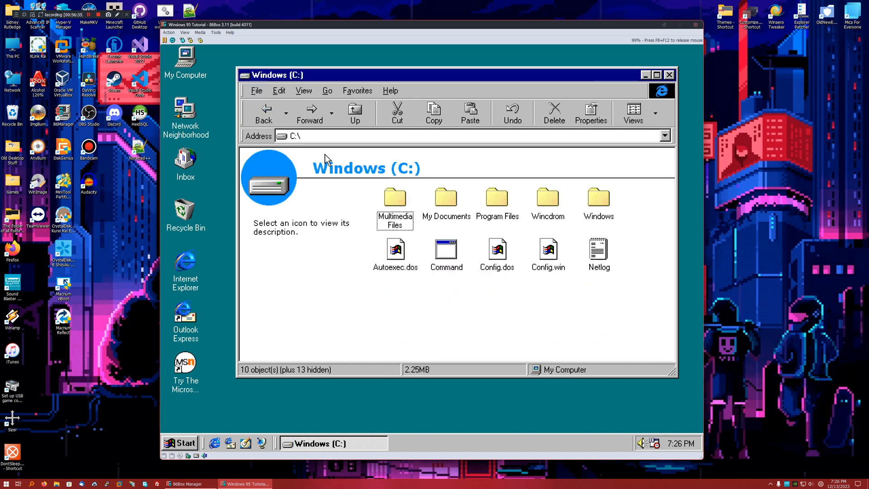
left_click(267, 115)
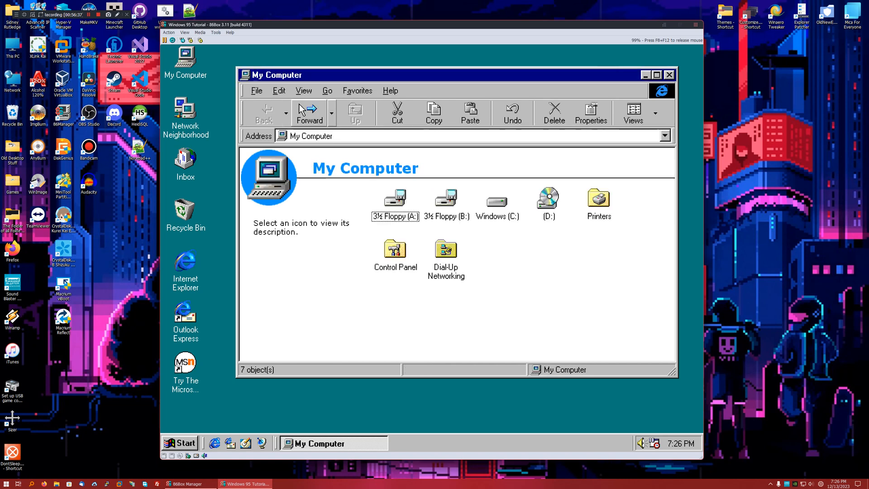
left_click(311, 114)
- In folder Options, show file extensions and all hidden and system files
left_click(304, 91)
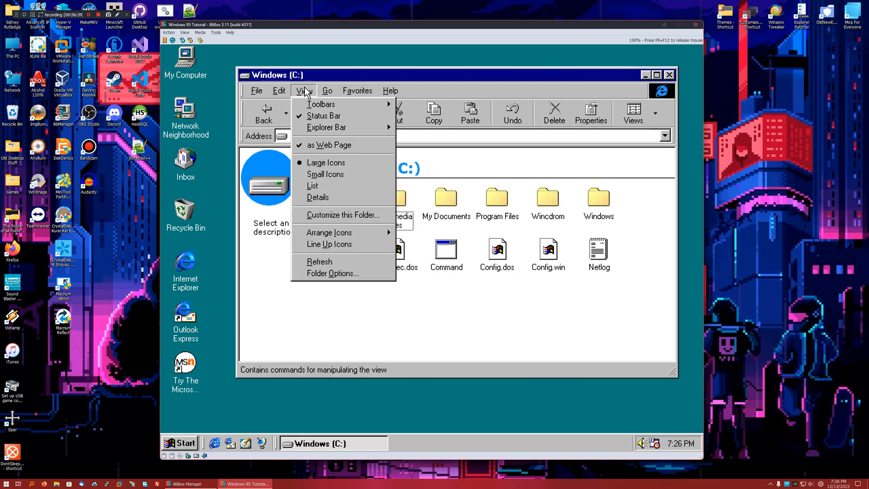
left_click(333, 273)
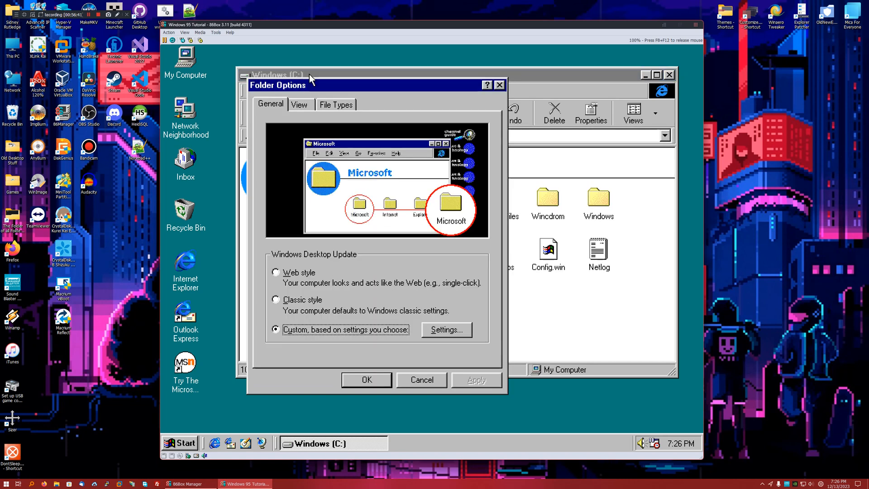
left_click(299, 104)
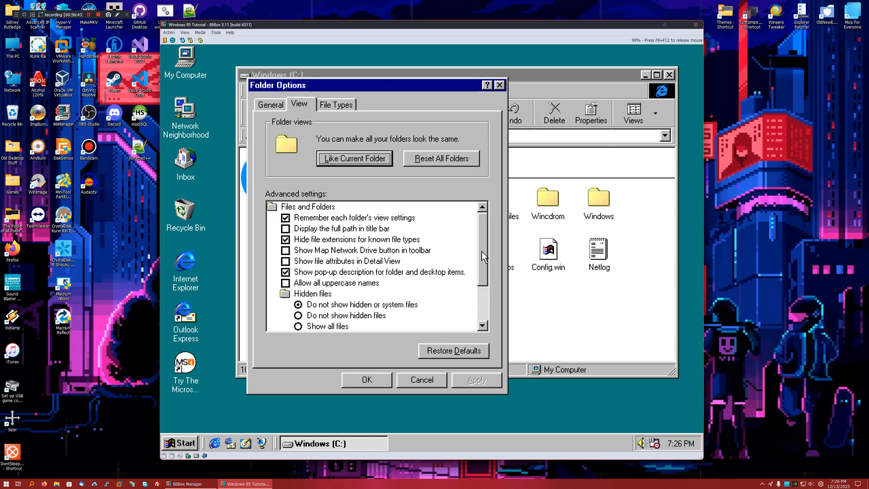
left_click(364, 240)
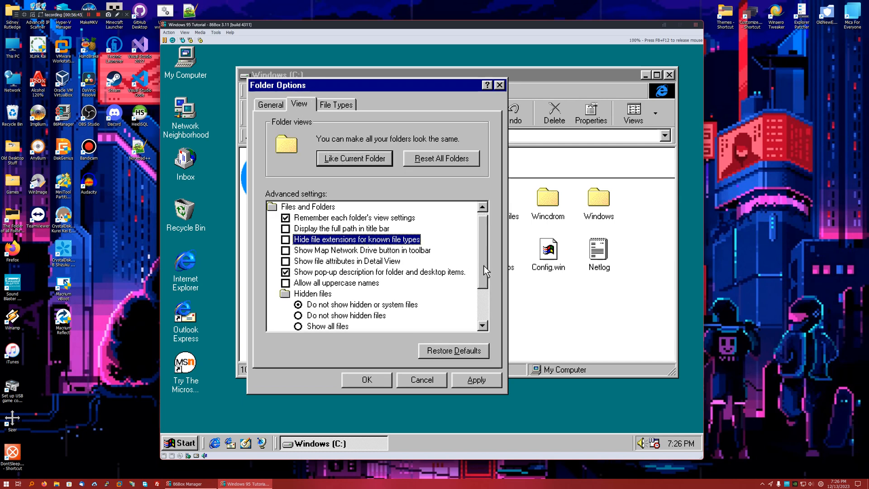
scroll(482, 262, "down", 2)
left_click(325, 304)
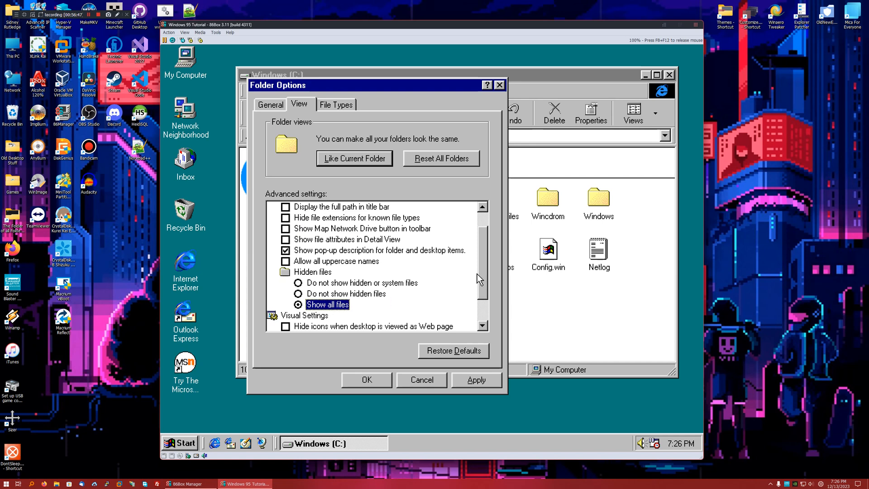
scroll(485, 292, "down", 3)
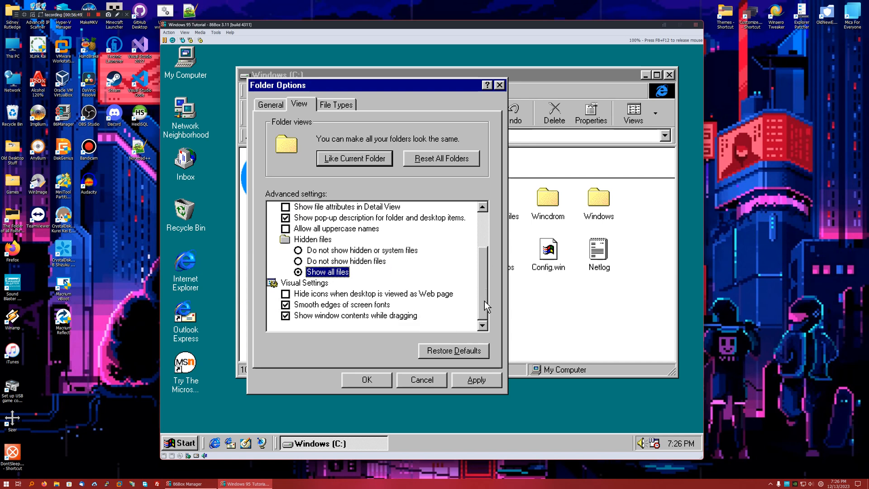
scroll(482, 299, "up", 5)
left_click(379, 378)
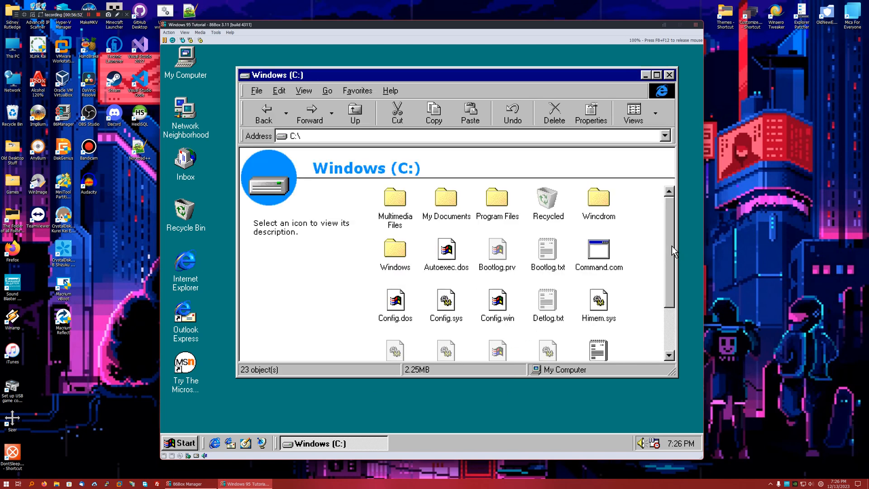
- Inspect the Recycled folder in the Windows (C:) window, then close that window
left_click_drag(672, 246, 663, 219)
left_click_drag(522, 233, 512, 257)
left_click(549, 183)
left_click(637, 243)
left_click_drag(668, 238, 672, 285)
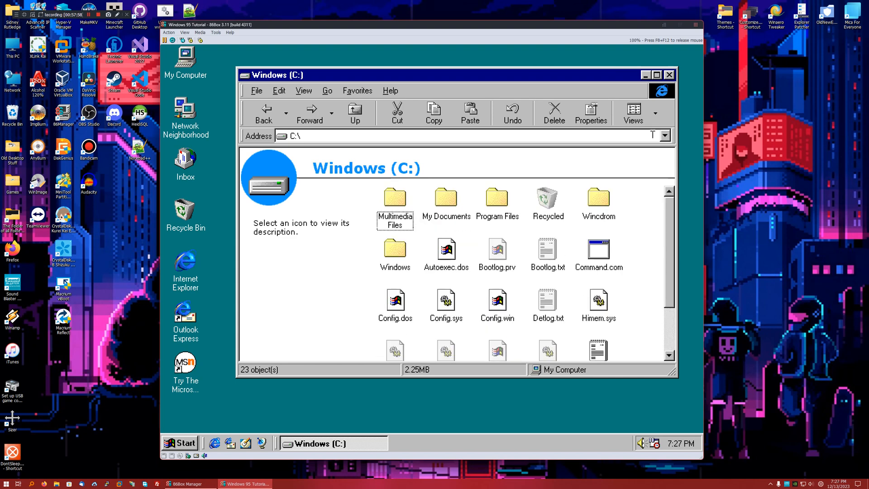
left_click(668, 76)
- Open Control Panel from the Start menu's Settings
left_click(180, 442)
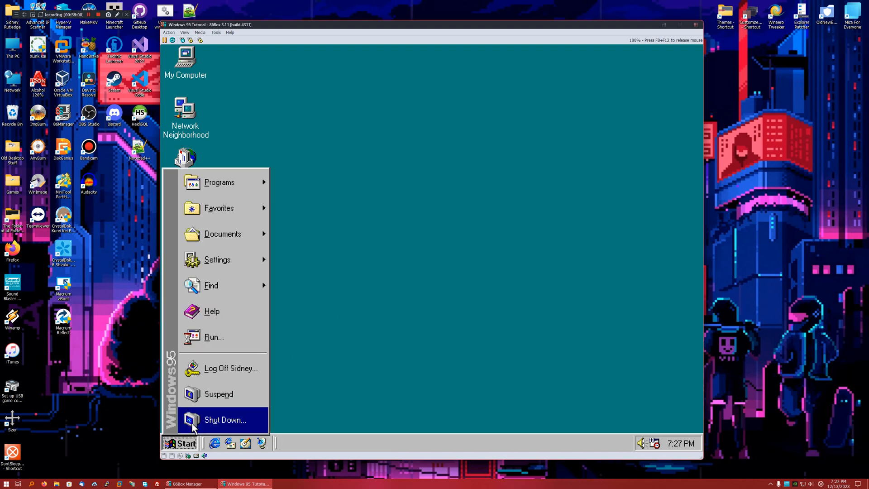
left_click(460, 257)
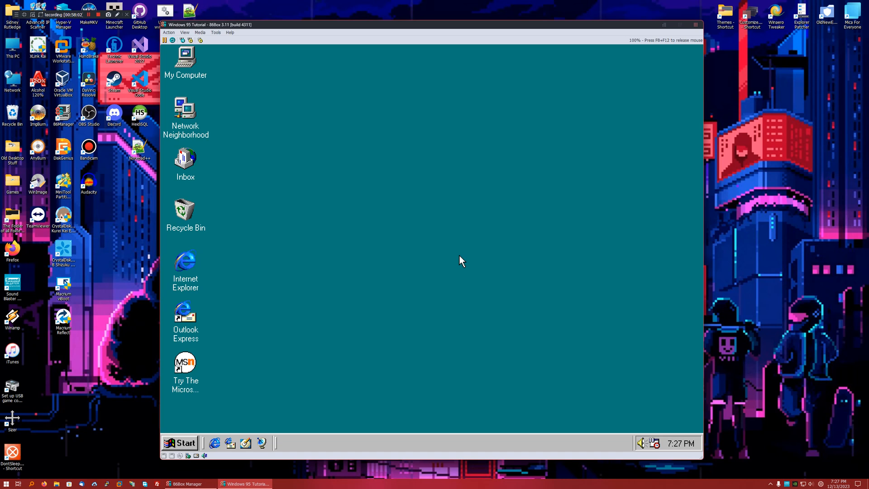
left_click_drag(542, 276, 542, 346)
double_click(438, 275)
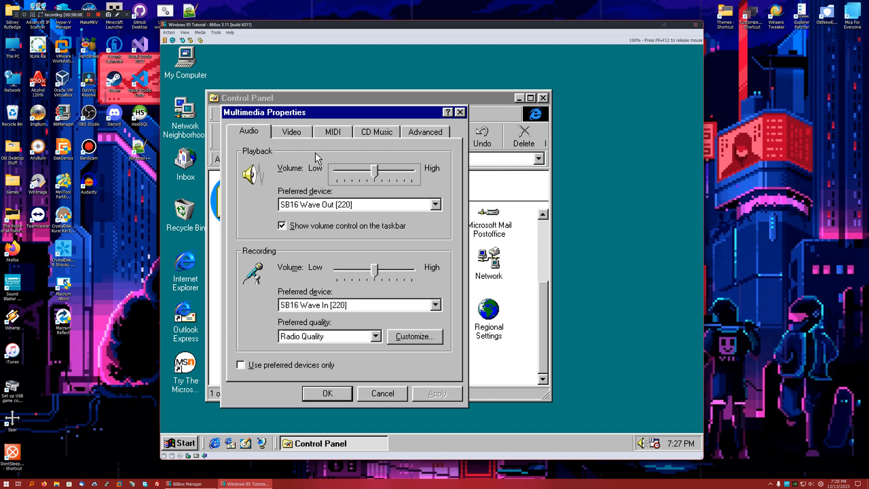
left_click(335, 132)
left_click(312, 211)
left_click(332, 392)
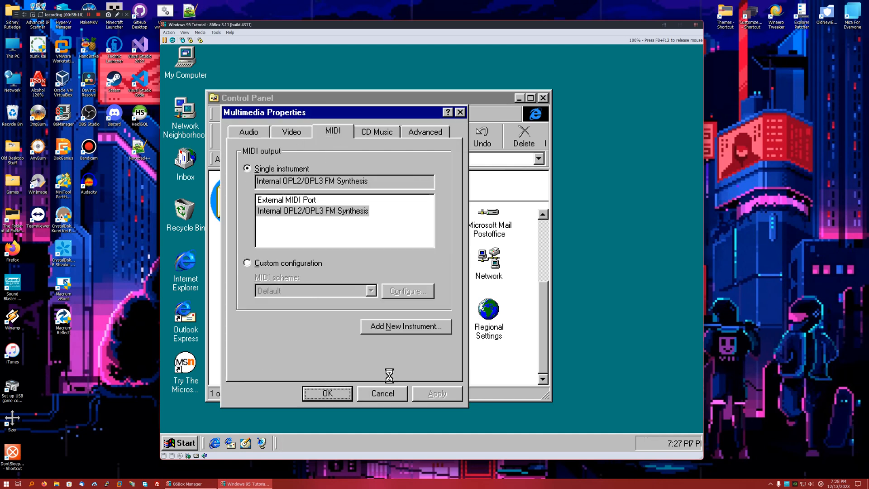
left_click_drag(542, 343, 547, 241)
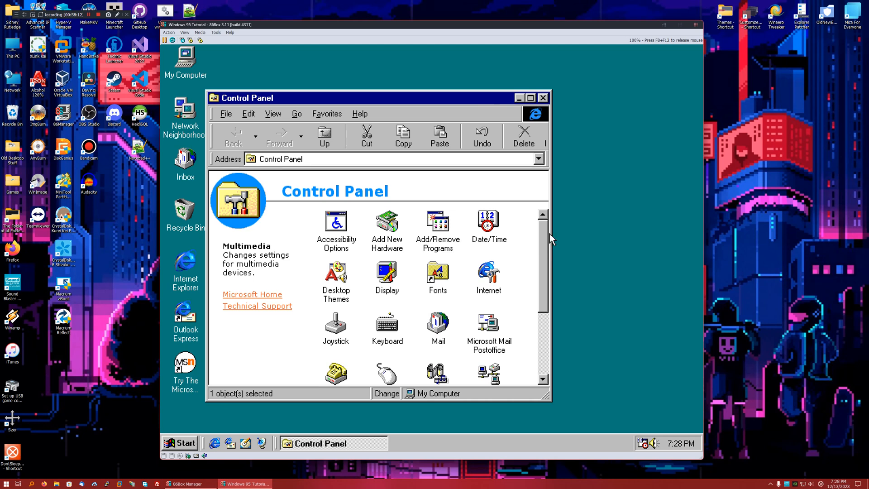
- Close Control Panel and play Passport.mid from C:\WINDOWS\MEDIA
left_click(544, 98)
double_click(185, 61)
double_click(501, 210)
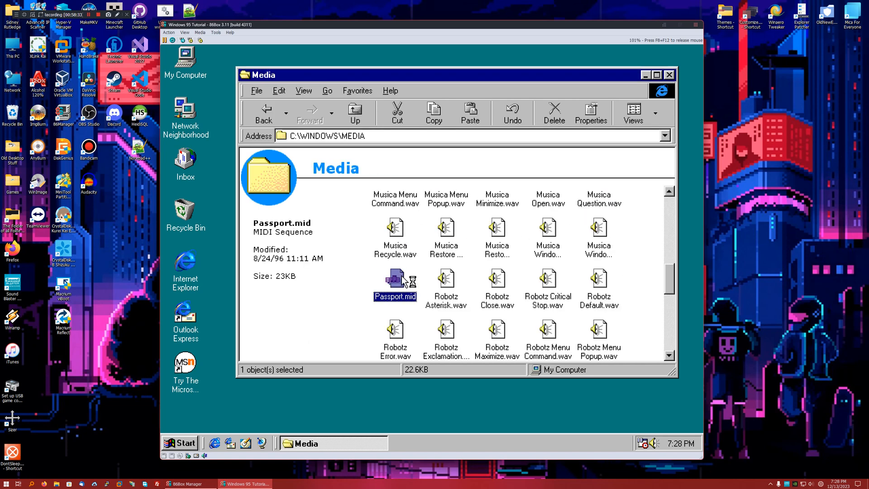
double_click(401, 277)
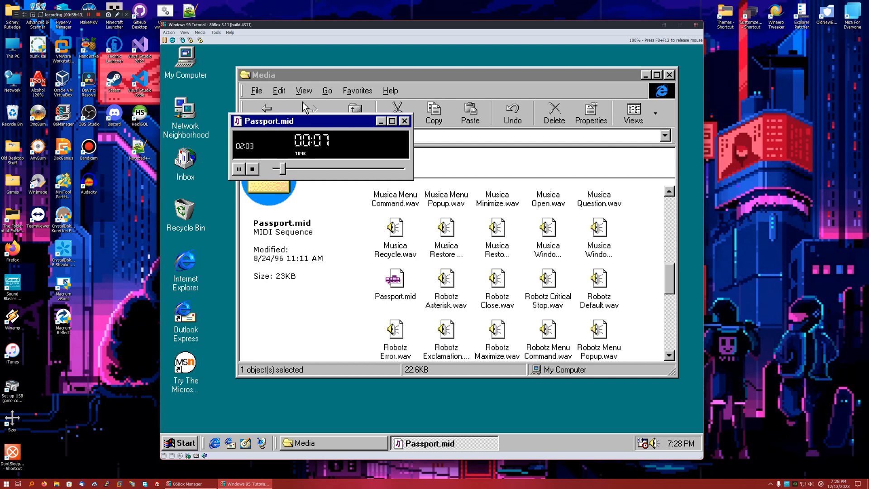
left_click_drag(304, 120, 529, 195)
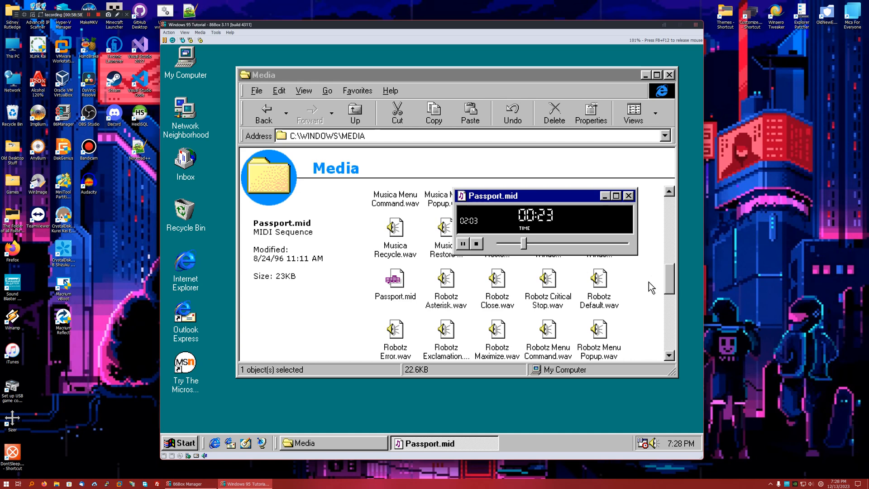
- Raise the tray volume slider to maximum, then stop and close the Passport.mid player
left_click(652, 444)
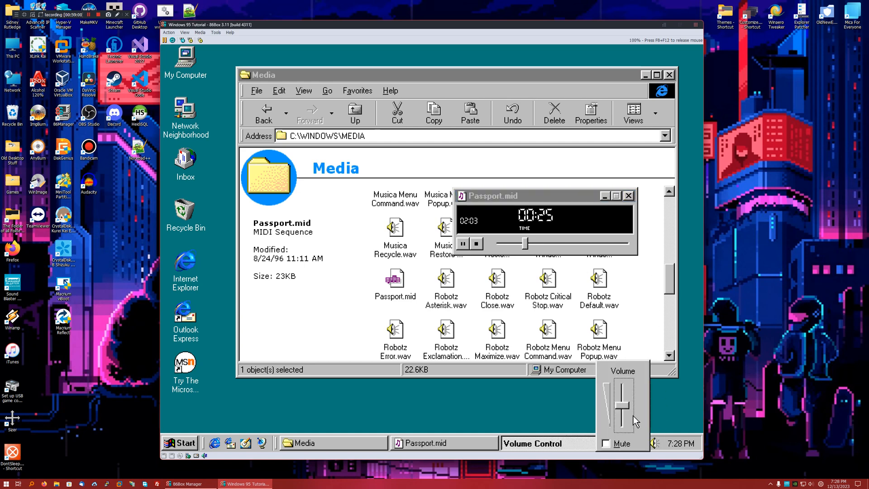
left_click_drag(625, 407, 624, 387)
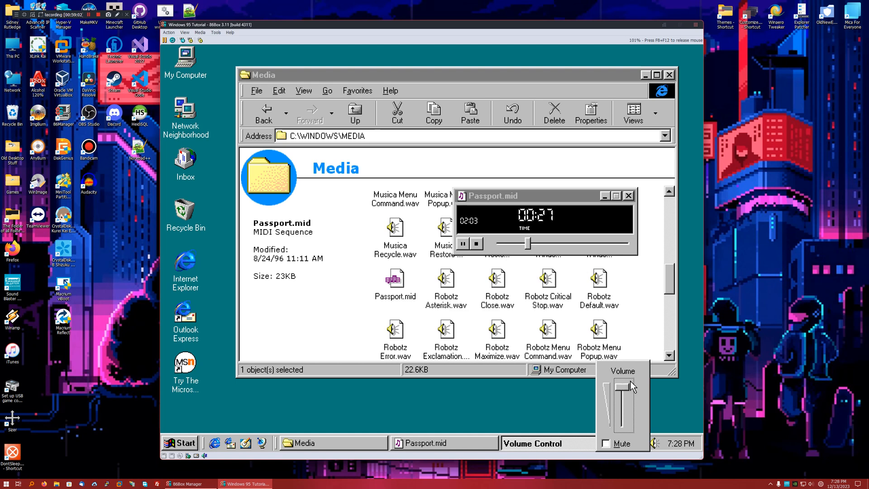
left_click(585, 198)
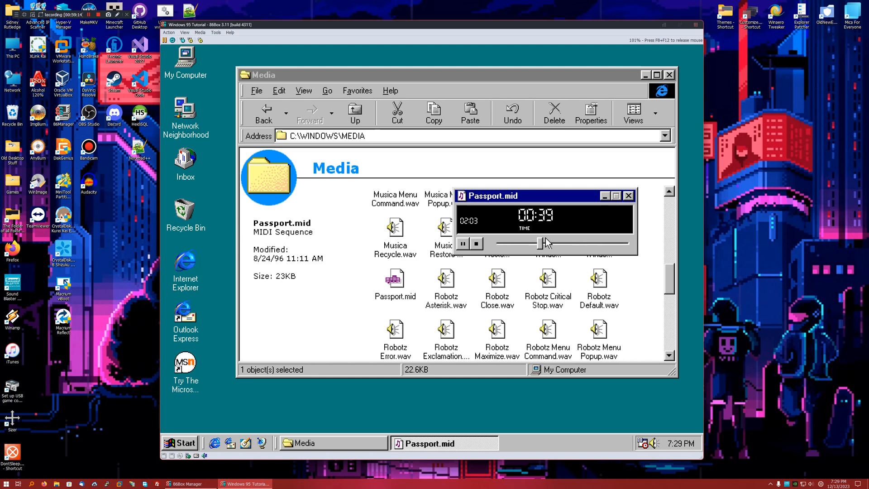
left_click(629, 196)
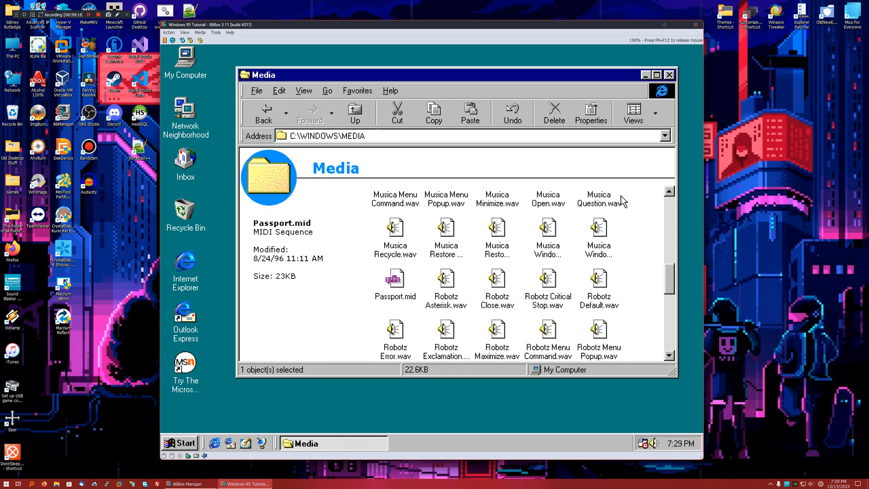
scroll(672, 276, "up", 1)
scroll(672, 276, "down", 1)
- Close the Media folder and launch Minesweeper from Programs > Accessories > Games
left_click(669, 74)
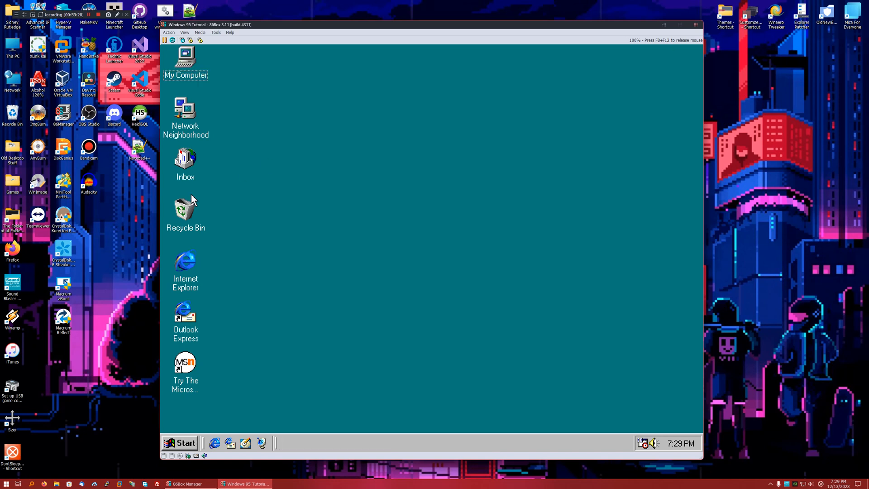
left_click(180, 443)
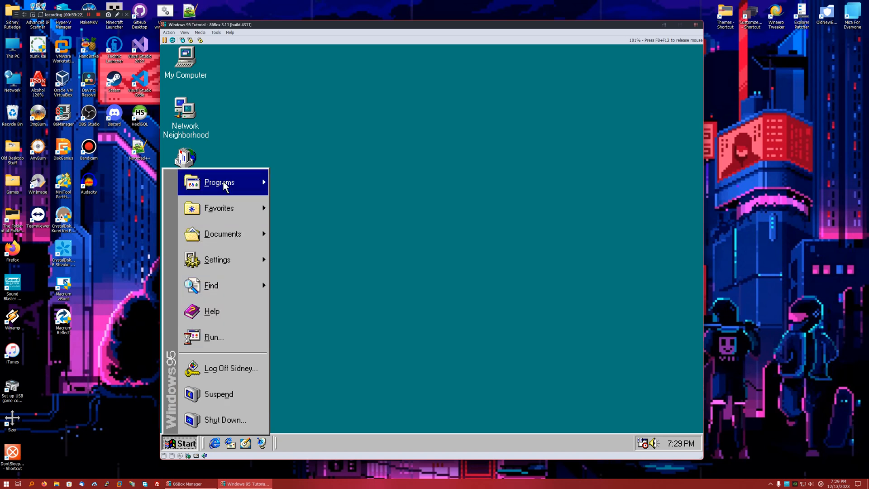
mouse_move(246, 183)
mouse_move(325, 175)
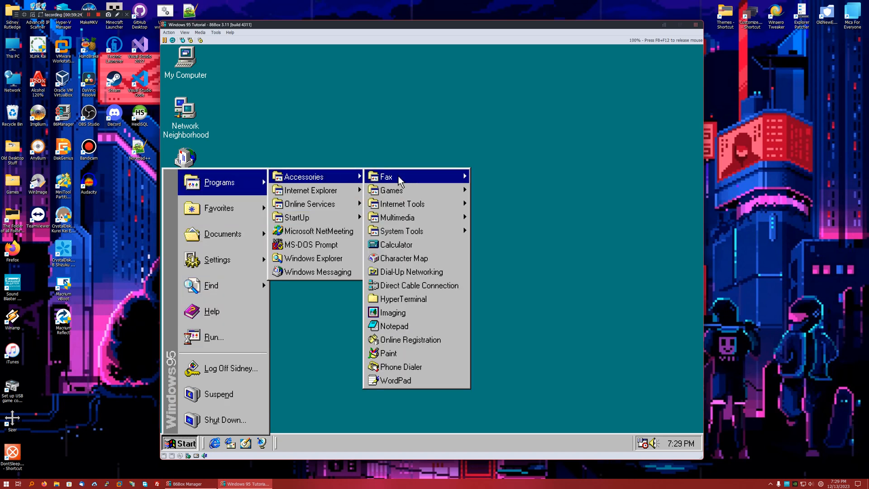
mouse_move(398, 191)
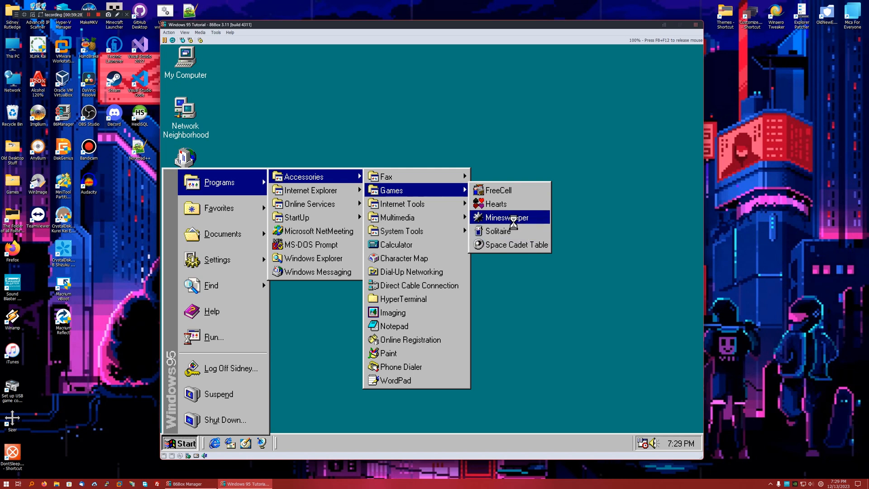
left_click(502, 218)
- Play a quick first game that hits a mine, then start a new board with the smiley
left_click_drag(261, 76, 356, 107)
left_click(367, 193)
left_click(367, 203)
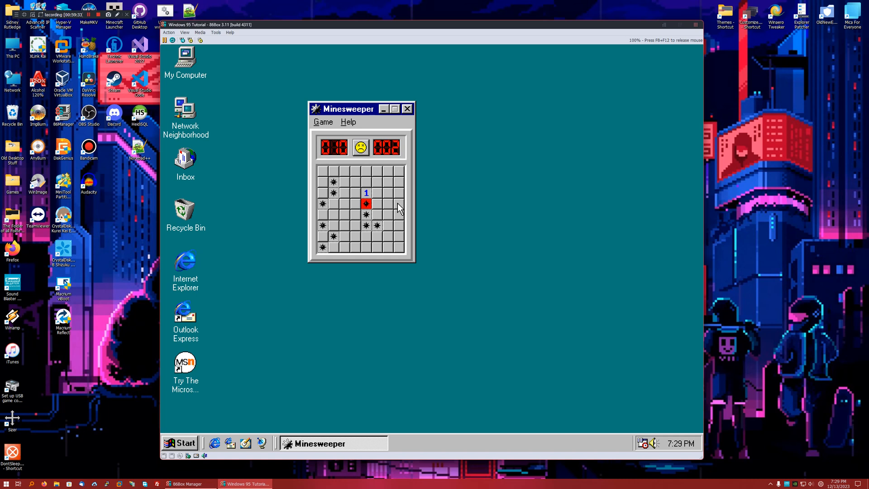
left_click(360, 148)
- Open a cascade and clear the top rows, flagging four suspected mines
left_click(354, 222)
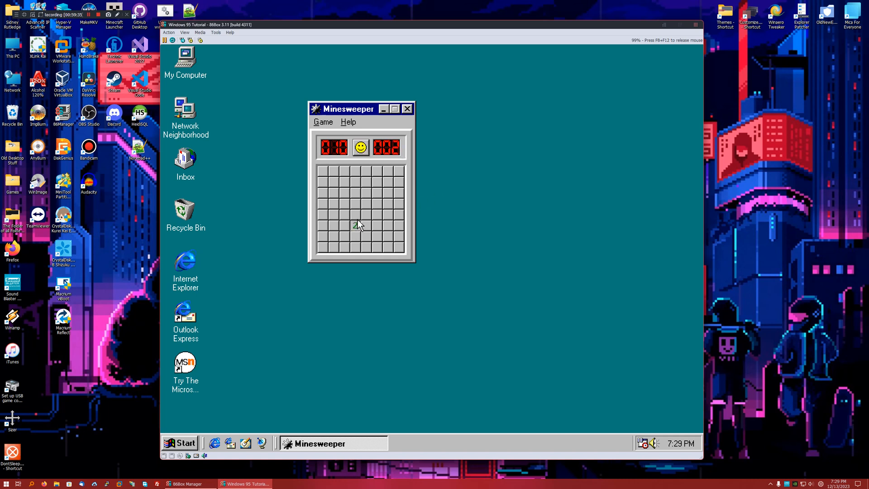
left_click(359, 216)
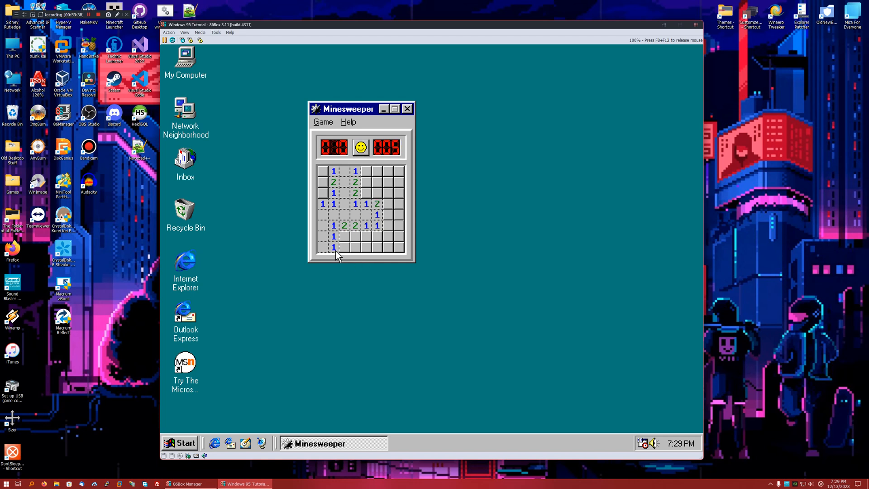
left_click(323, 183)
right_click(323, 173)
right_click(325, 194)
right_click(368, 193)
right_click(367, 182)
left_click(368, 171)
left_click(376, 172)
left_click(377, 184)
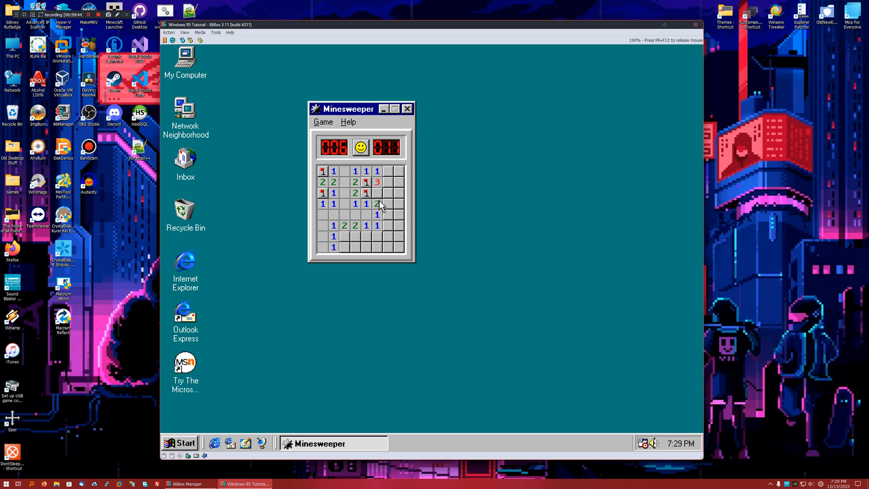
left_click(377, 193)
- Clear the bottom rows, flagging mines at row 7 columns 3–4 and row 8 column 6
right_click(345, 237)
right_click(355, 236)
left_click(366, 235)
left_click(344, 248)
left_click(356, 247)
left_click(367, 247)
left_click(377, 237)
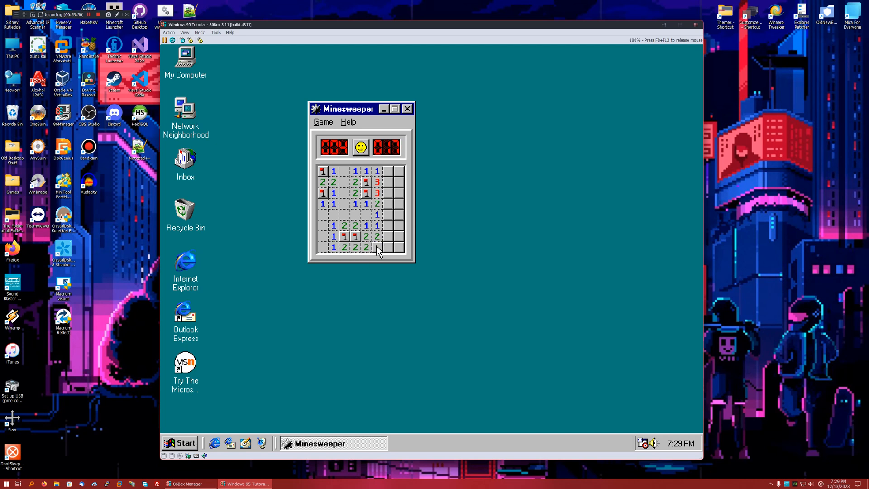
right_click(379, 247)
left_click(389, 247)
- Reveal remaining bottom-right squares until a mine at row 6 column 7 ends the game; close Minesweeper
left_click(372, 233)
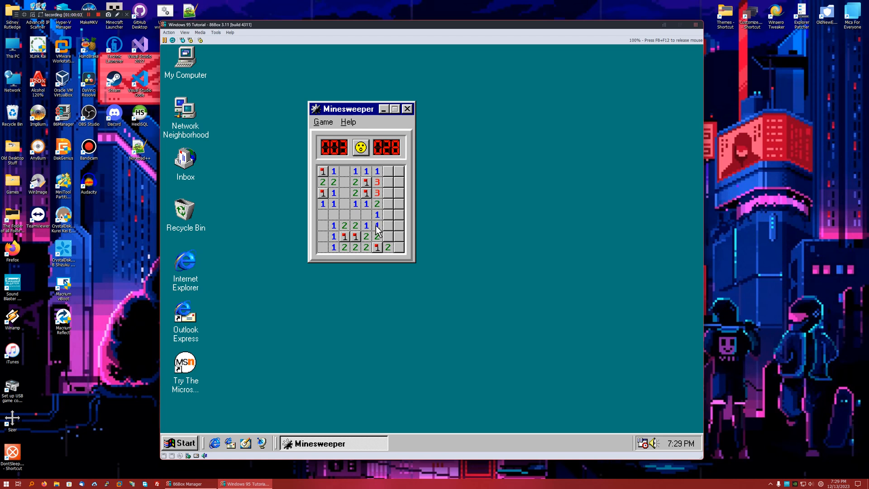
left_click(384, 236)
right_click(388, 236)
left_click(388, 226)
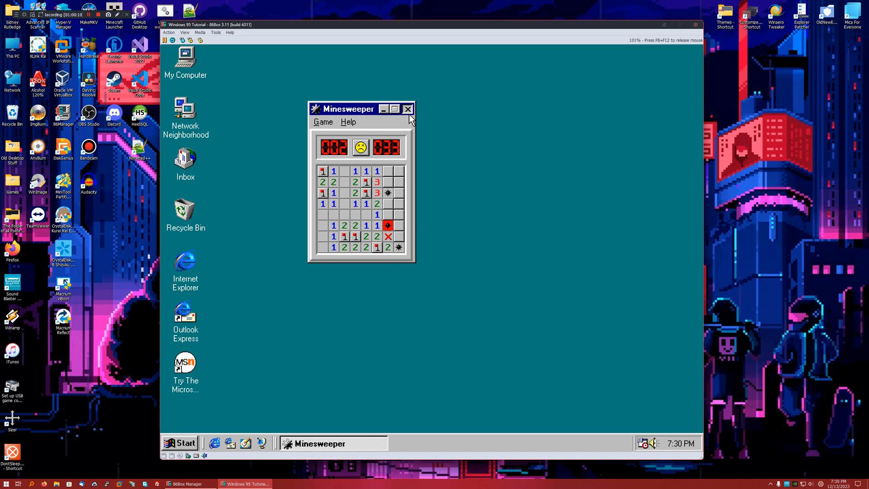
key("alt+F4")
- Open drive C: from My Computer, look inside the Wincdrom folder, return to C:, and close the window
left_click(190, 441)
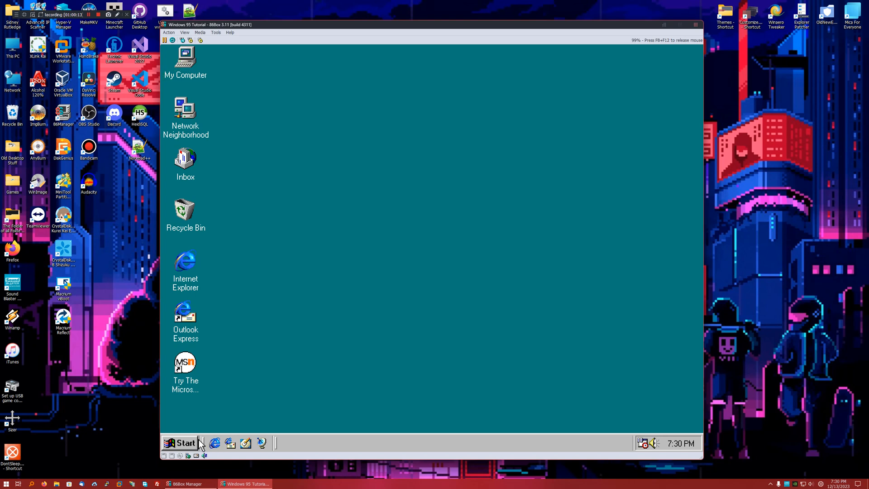
left_click(281, 96)
double_click(202, 69)
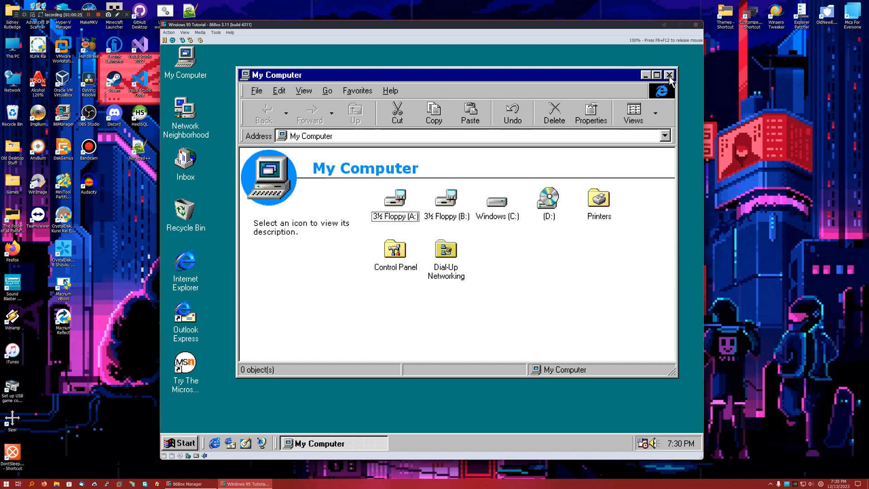
double_click(496, 201)
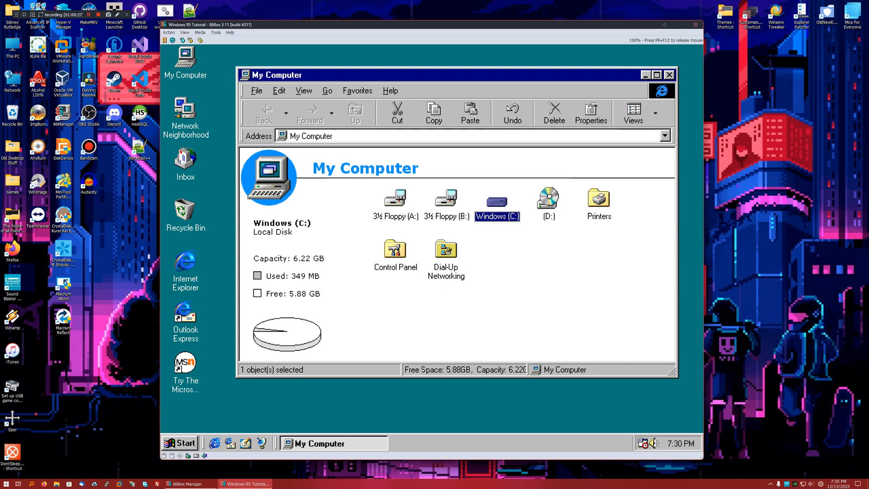
double_click(606, 203)
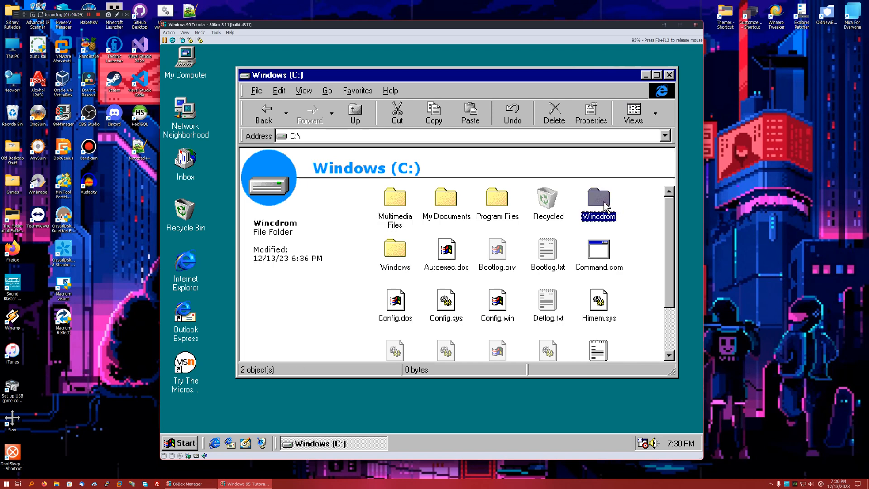
left_click(458, 202)
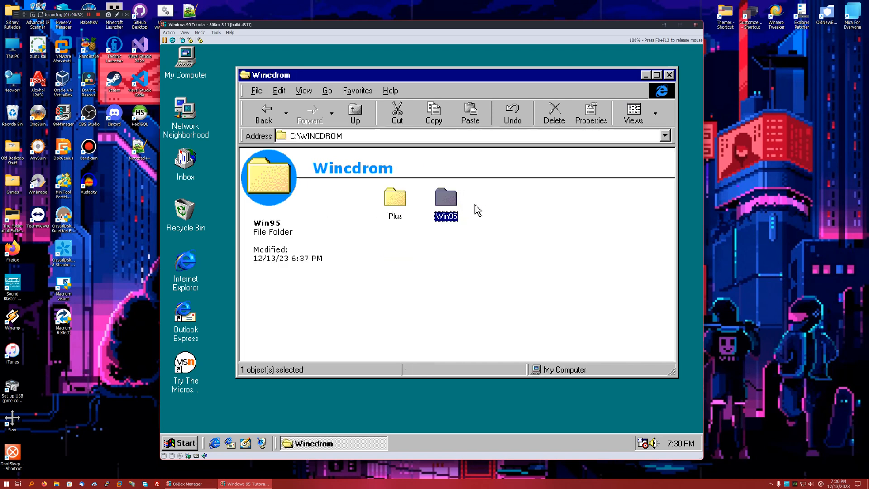
left_click(249, 110)
key("alt+F4")
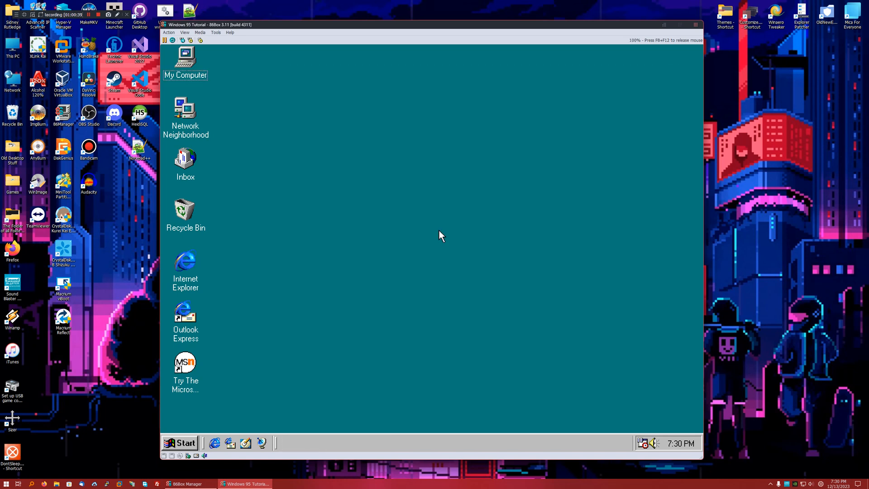
- Reopen My Computer, select Windows (C:) to view its disk usage, then close the window
double_click(186, 57)
left_click(498, 200)
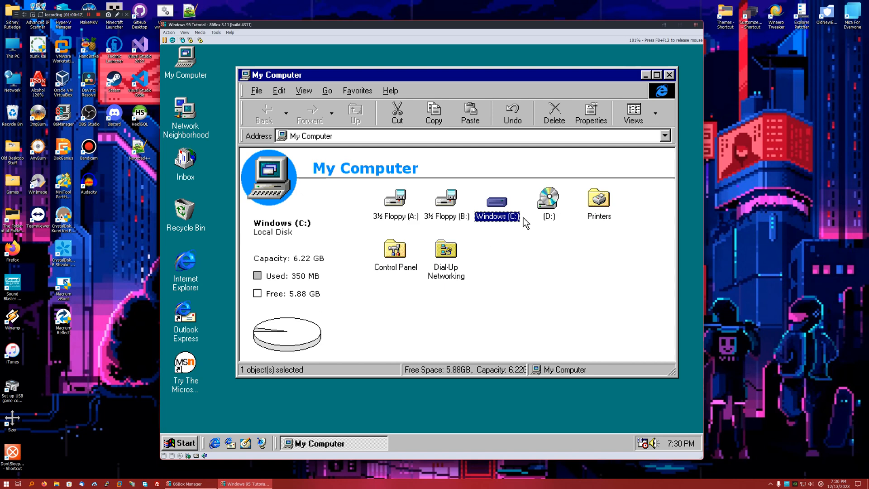
left_click(536, 266)
left_click(670, 74)
left_click_drag(425, 195, 541, 290)
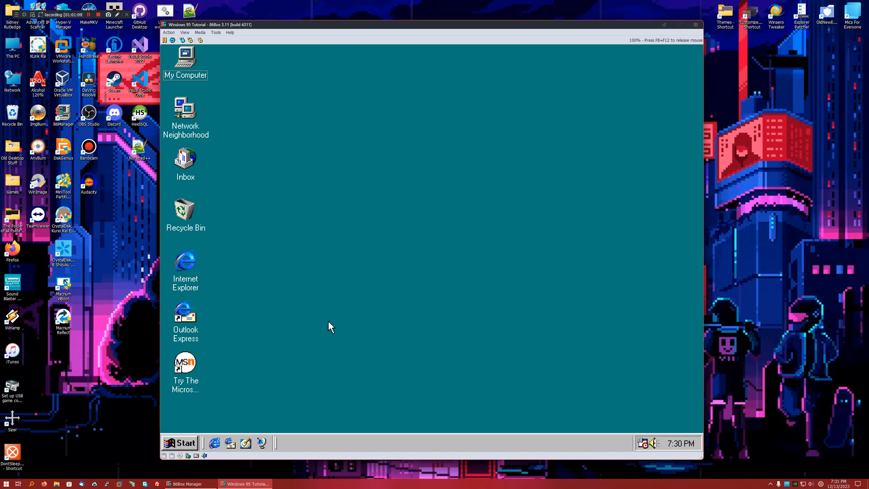
right_click(180, 68)
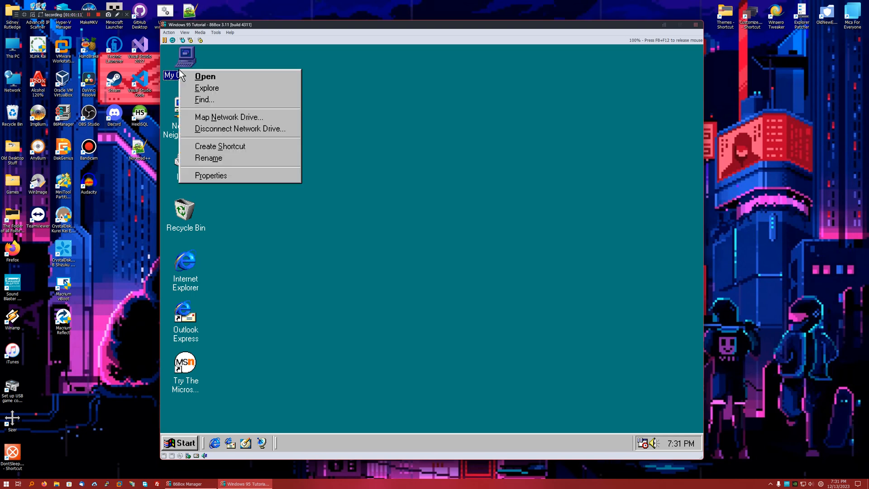
left_click(202, 156)
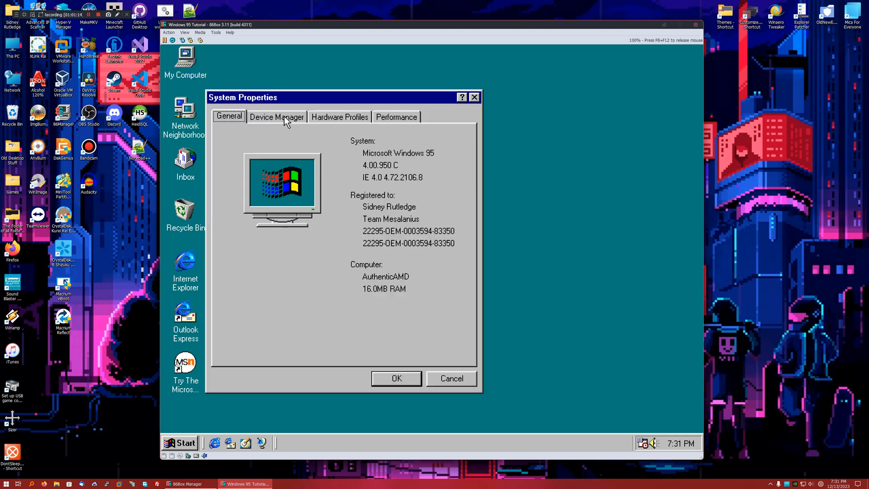
left_click(284, 117)
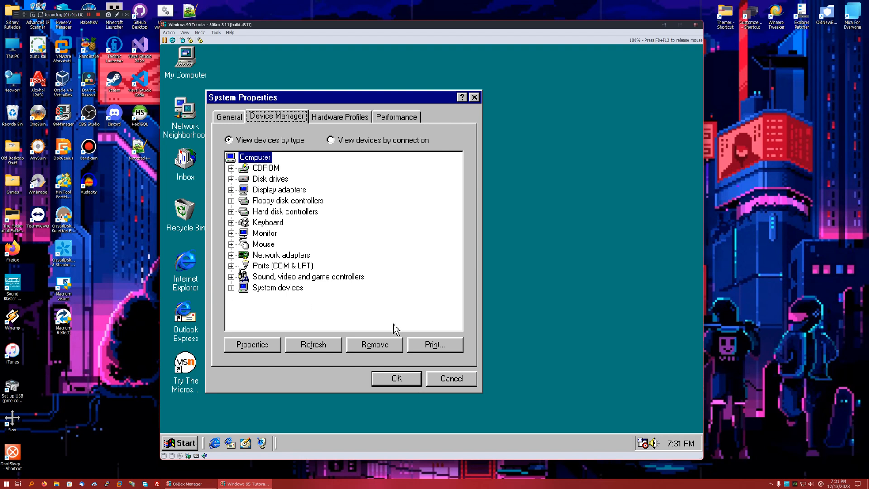
left_click(473, 384)
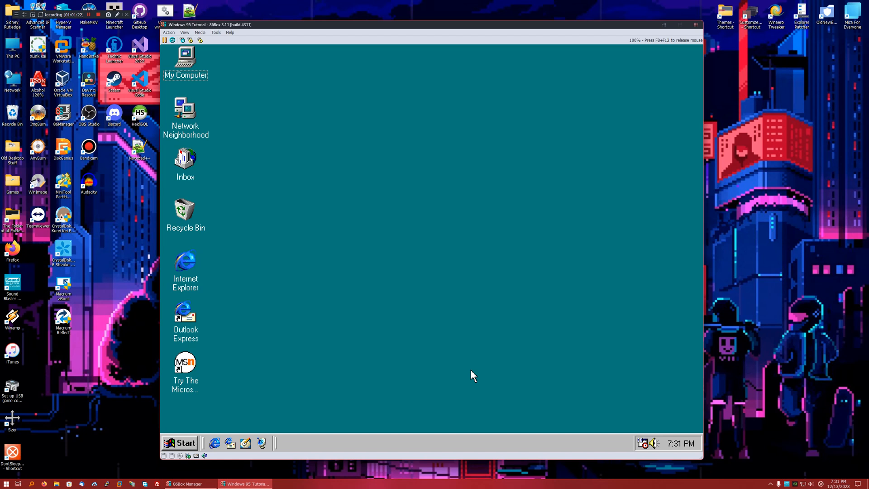
left_click_drag(591, 369, 344, 160)
left_click(174, 445)
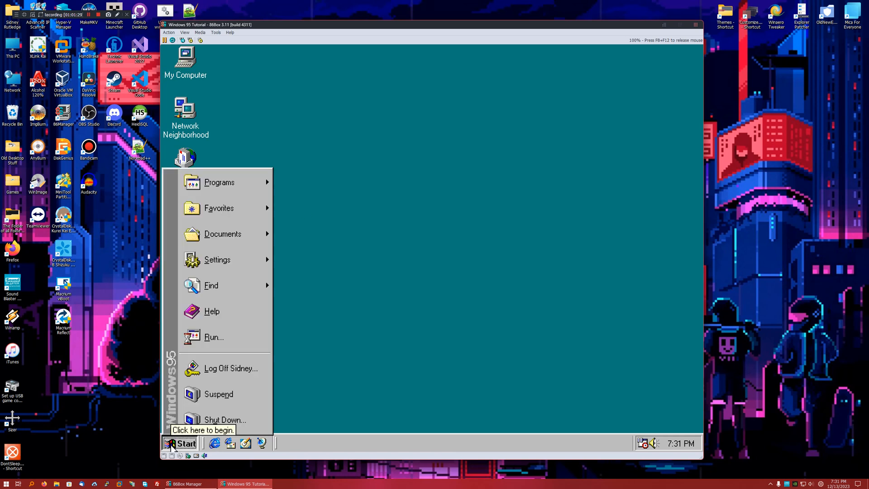
mouse_move(220, 185)
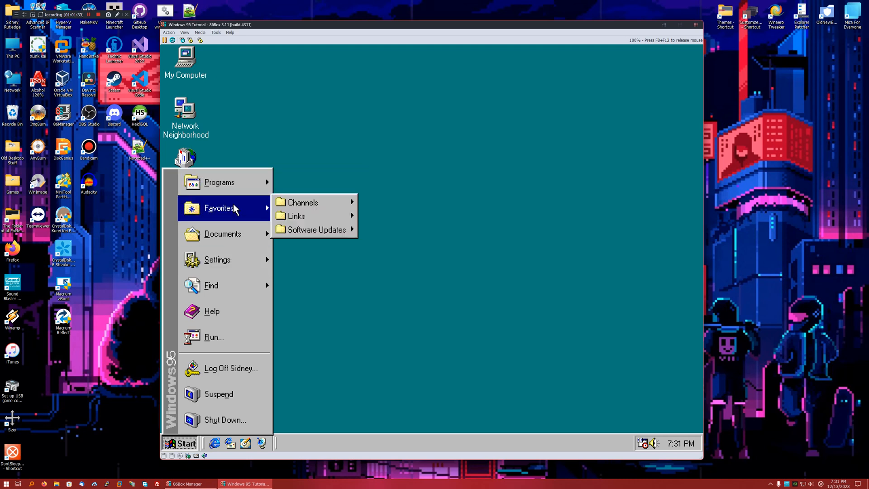
mouse_move(250, 183)
mouse_move(328, 178)
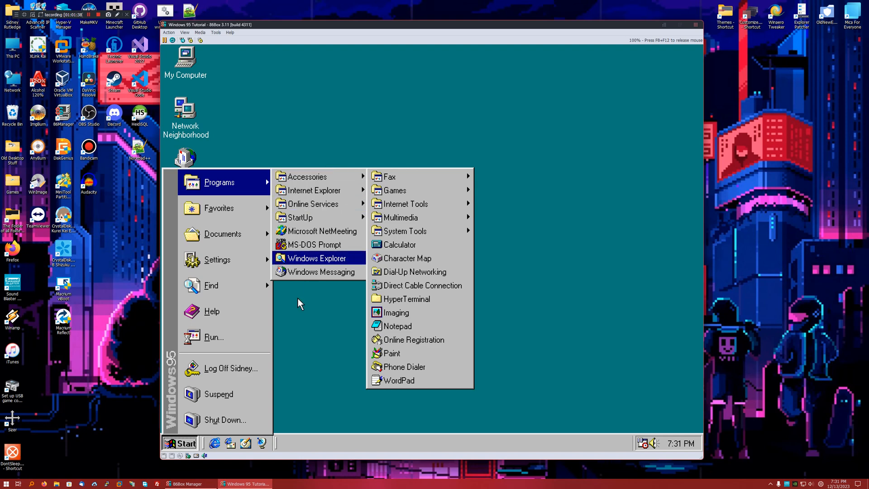
left_click(253, 336)
type("winipcfg")
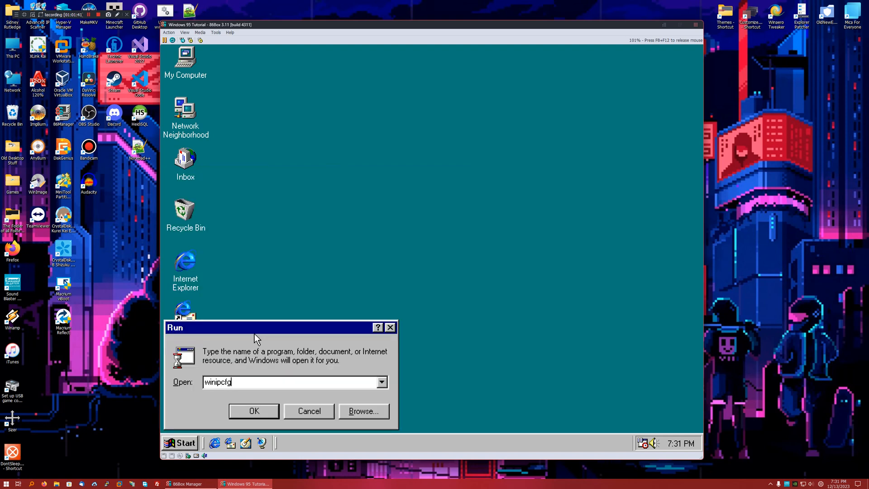
key("Return")
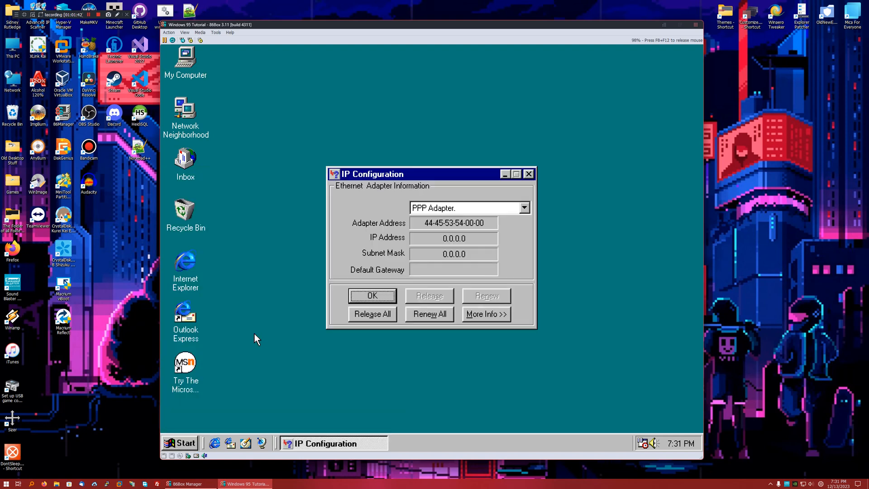
left_click(440, 208)
left_click(440, 225)
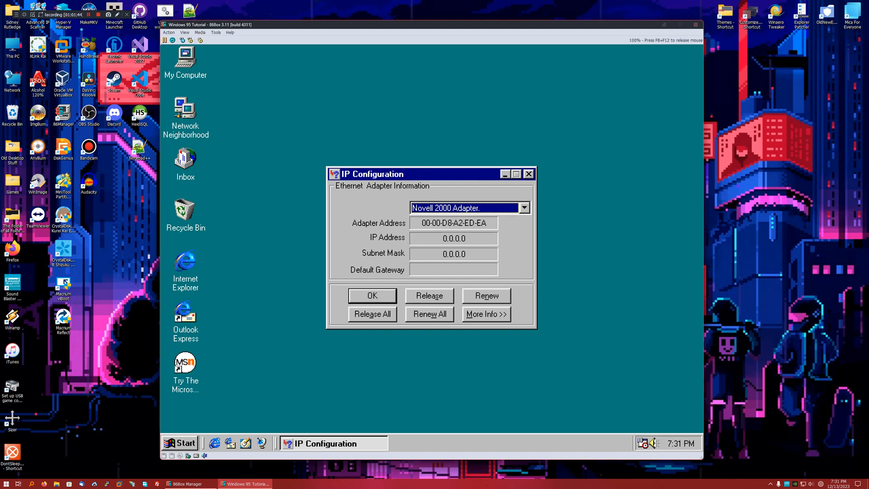
left_click(477, 313)
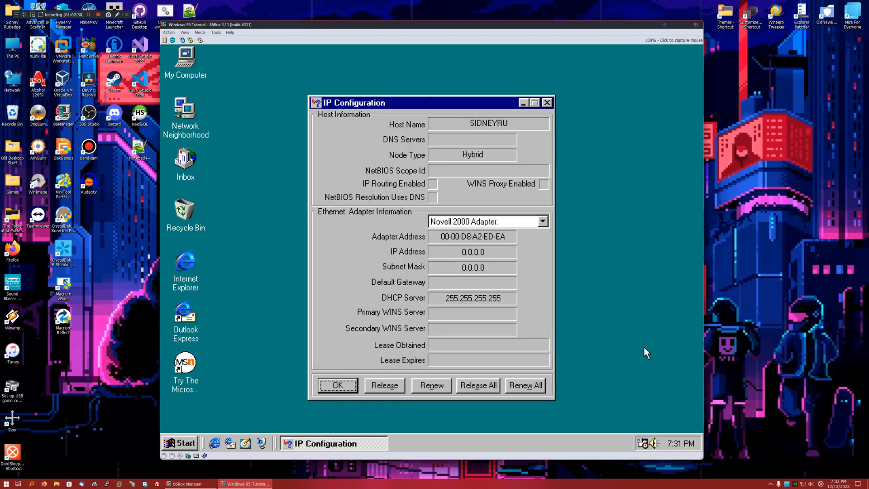
left_click(531, 222)
left_click(531, 222)
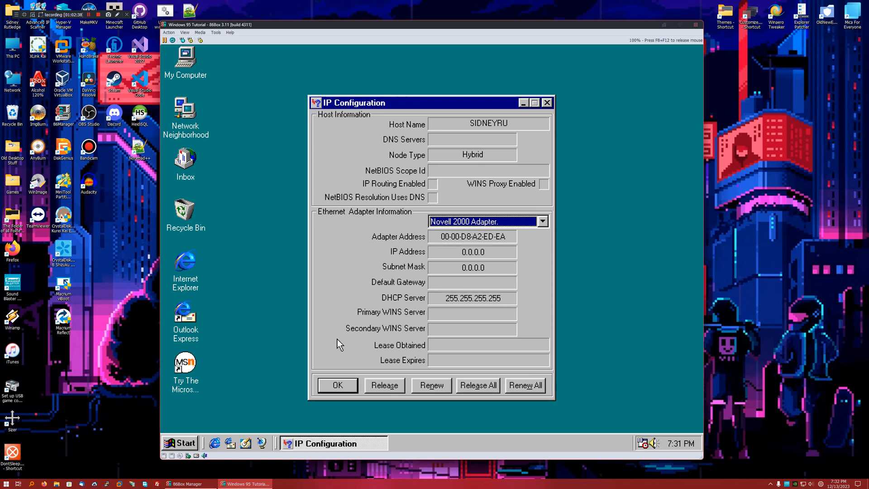
left_click(331, 390)
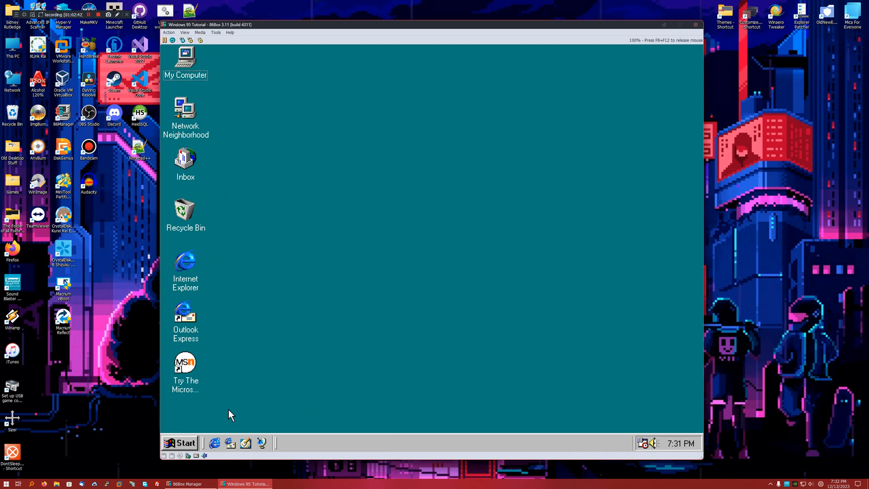
- Shut down Windows 95 from the Start menu's Shut Down dialog
key("super")
left_click(262, 421)
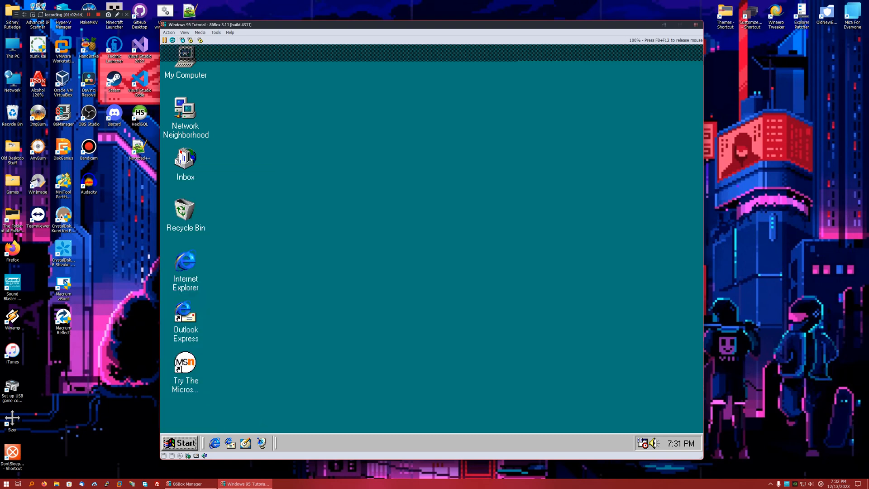
left_click(407, 205)
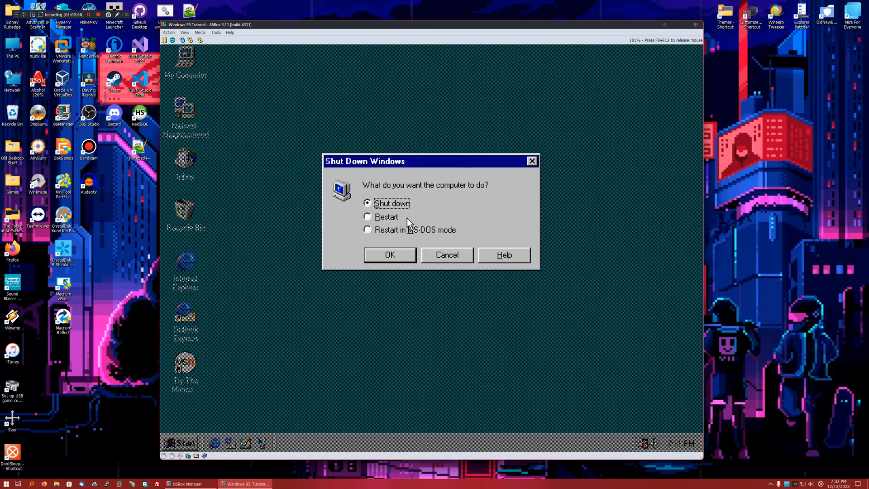
left_click(409, 258)
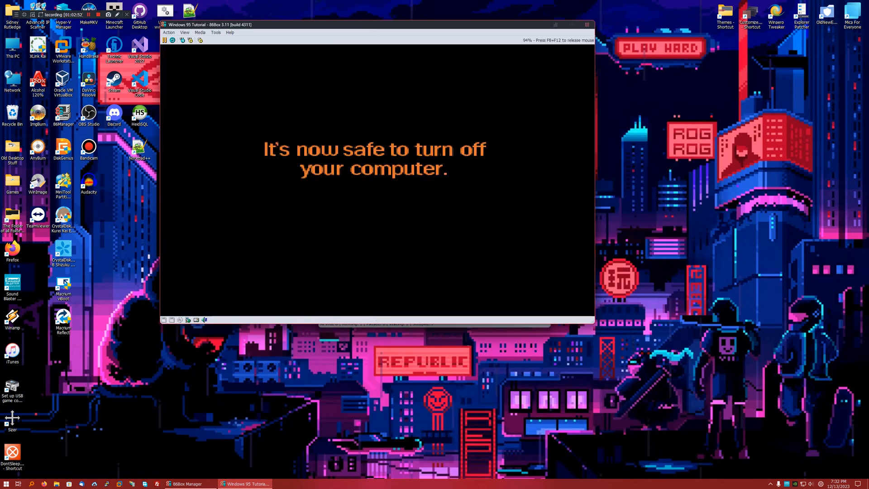
- Release the mouse with F8+F12, close the VM window confirming exit, then close 86Box Manager
key("F8+F12")
left_click(587, 24)
left_click(381, 182)
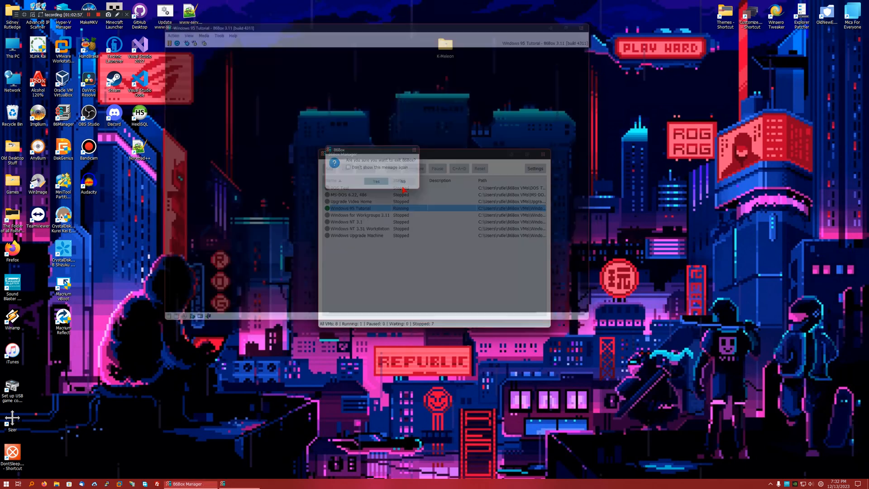
left_click(543, 153)
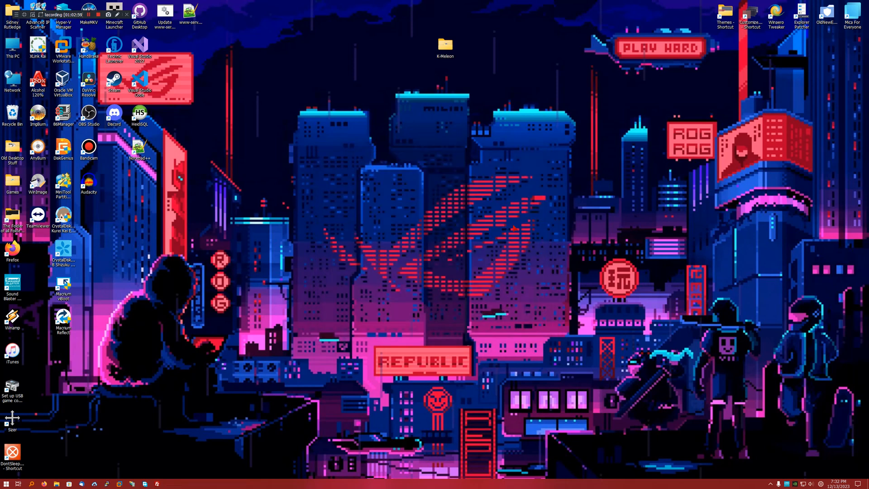